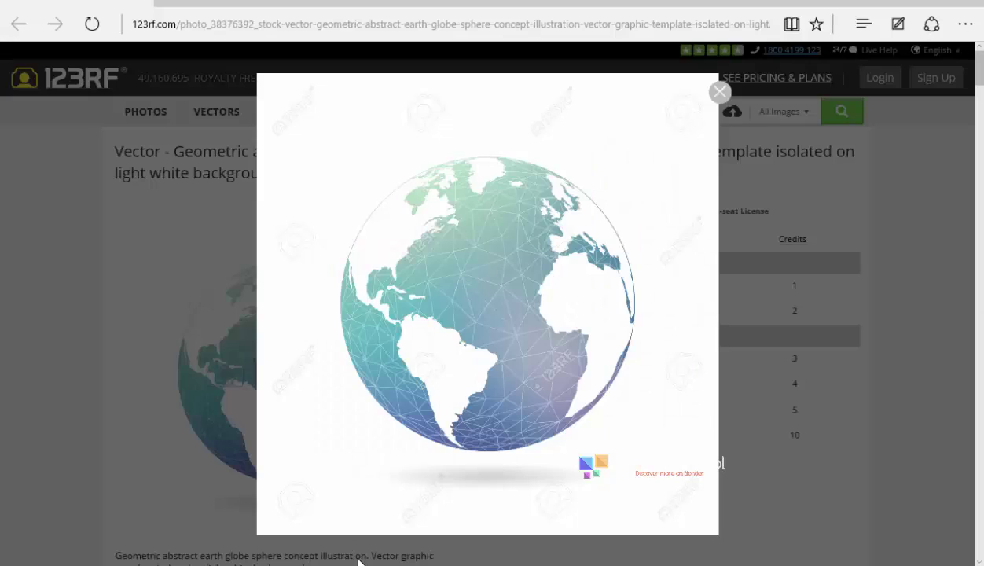
Examine the 123RF globe illustration's page and the finished geometric earth render as visual references.
click(720, 92)
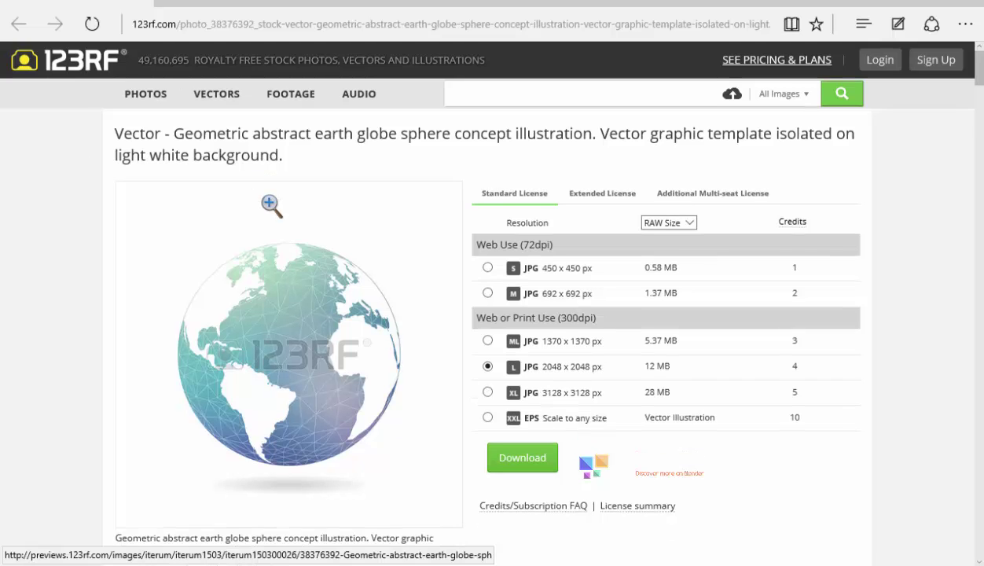
scroll(270, 207, down, 3)
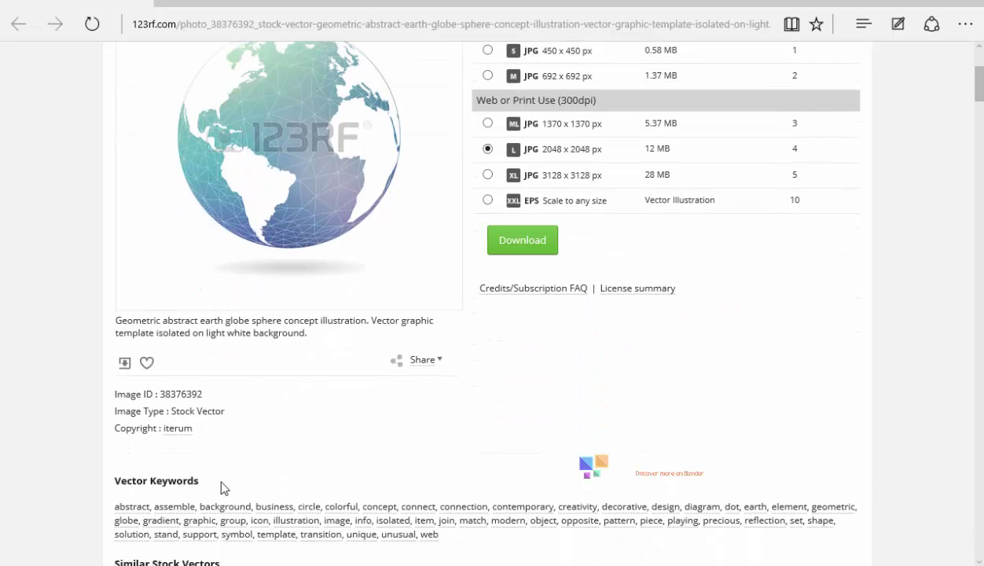
scroll(213, 385, up, 1)
click(254, 279)
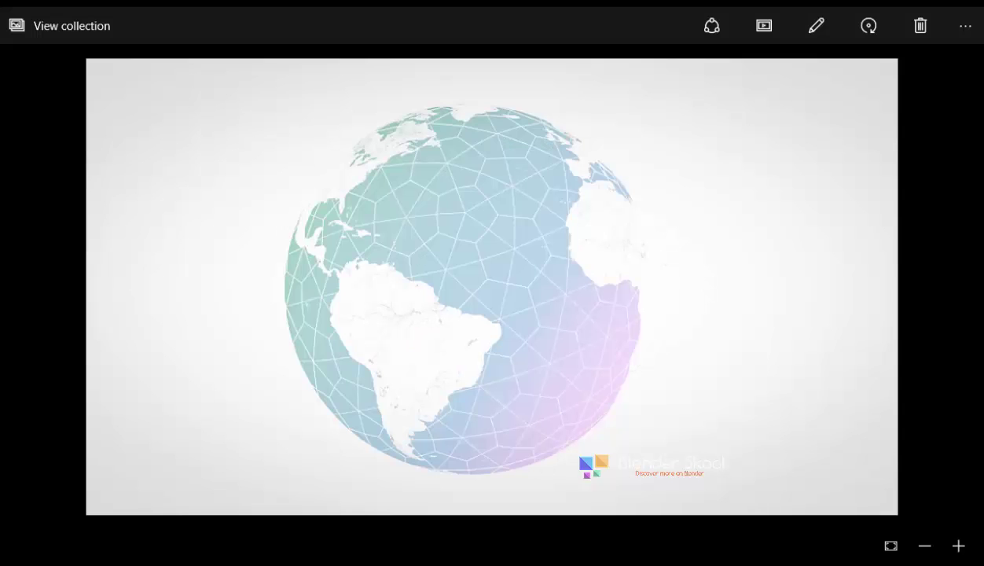
mouse_move(622, 565)
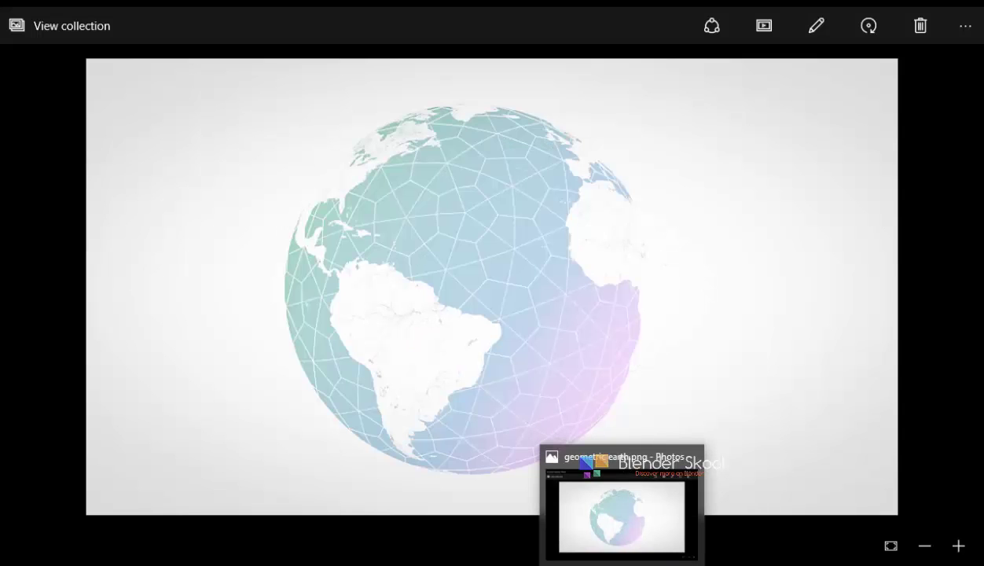
click(622, 562)
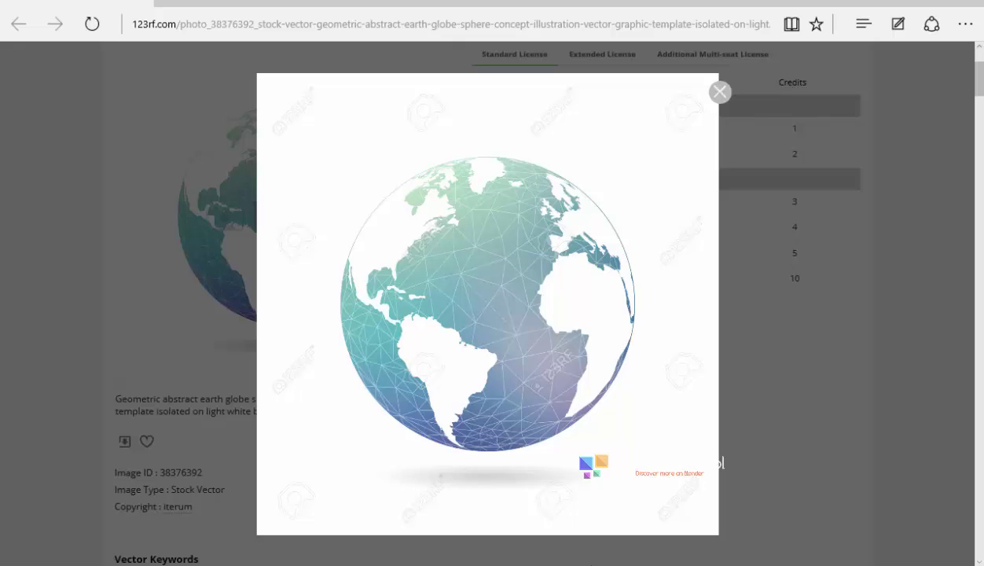
Switch to Blender, delete the default cube and add an Ico Sphere mesh in its place.
mouse_move(584, 564)
click(509, 510)
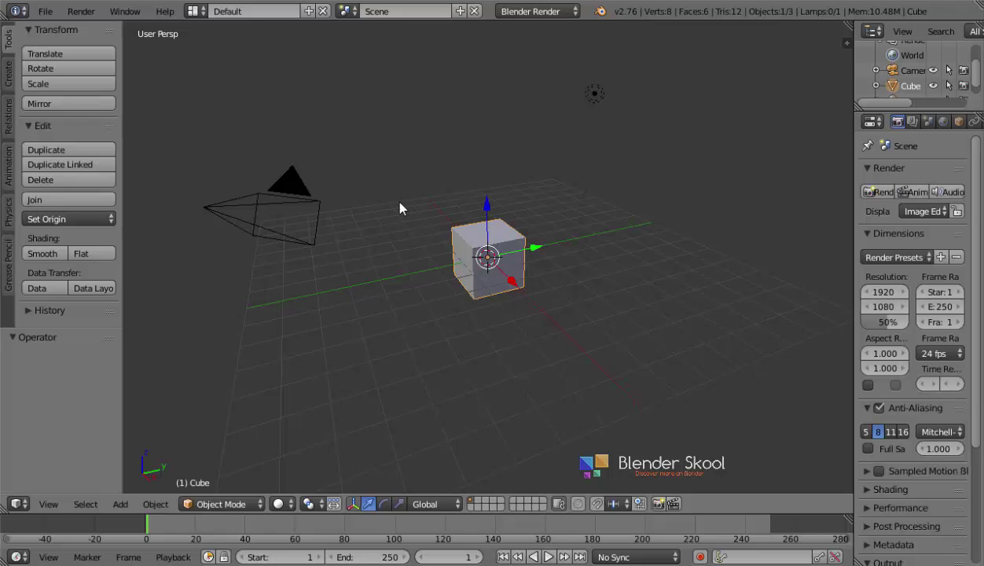
key(x)
click(378, 204)
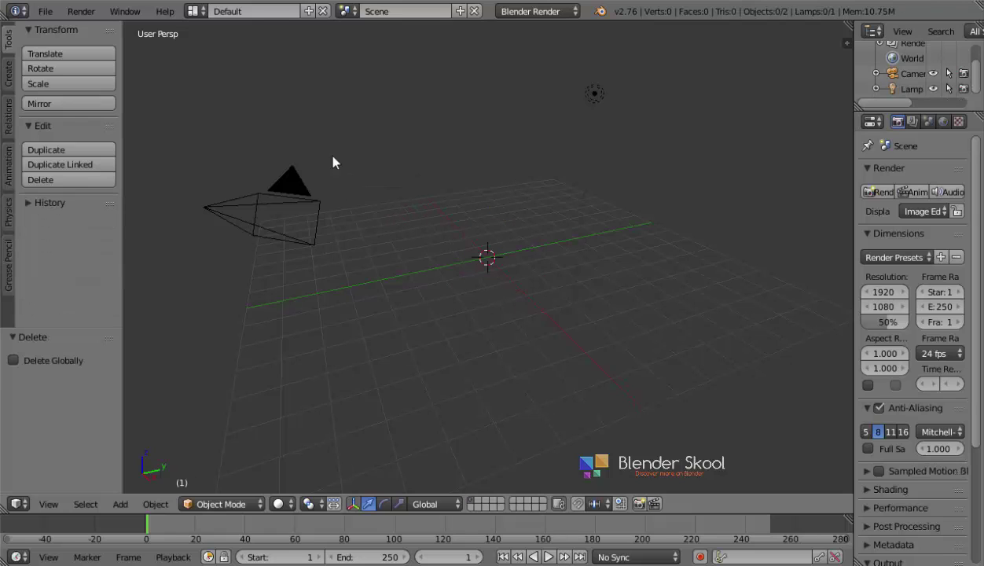
key(shift+a)
mouse_move(376, 133)
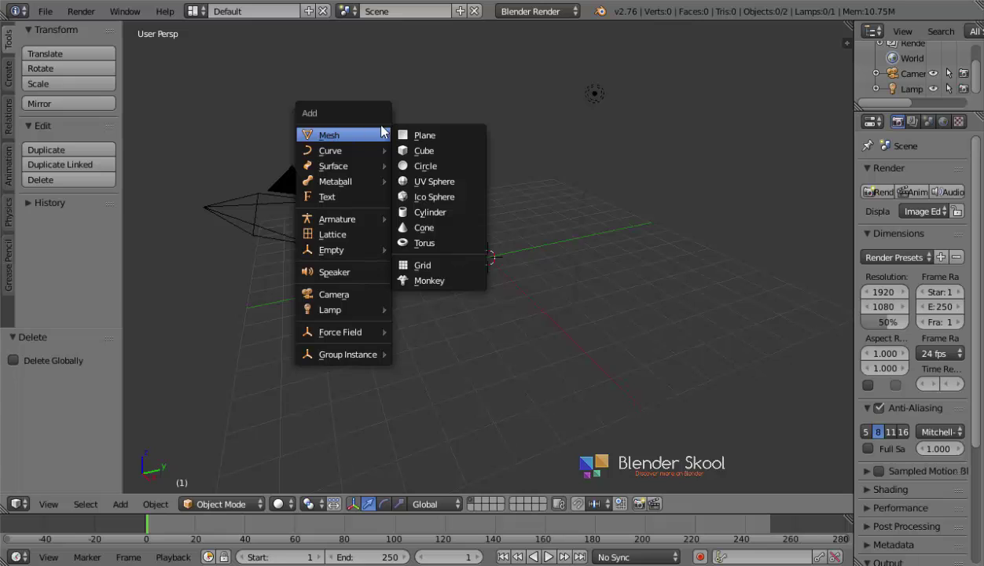
click(434, 197)
scroll(481, 326, up, 5)
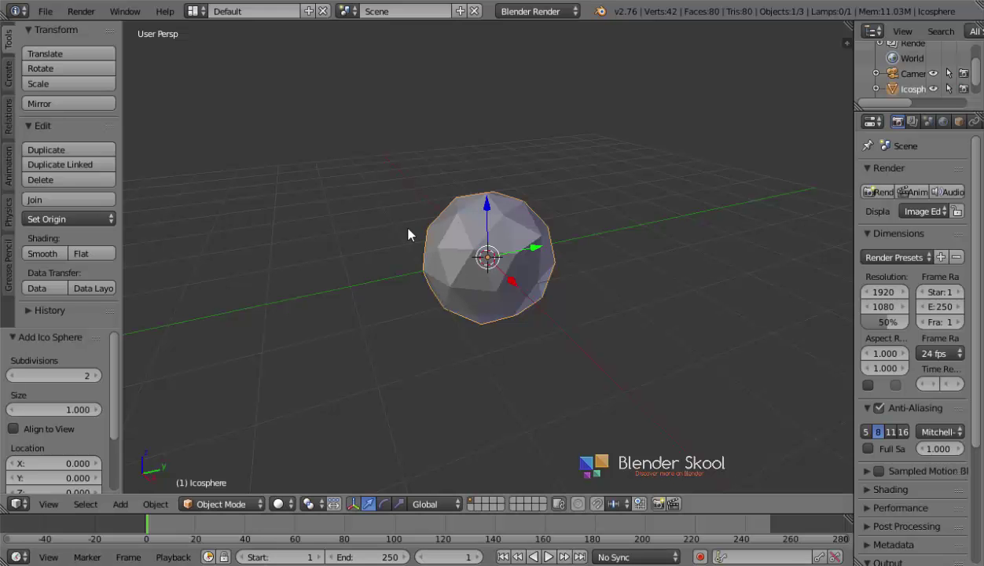
Examine the available mesh primitives and the ico sphere's triangular faces from several angles.
key(shift+a)
mouse_move(409, 233)
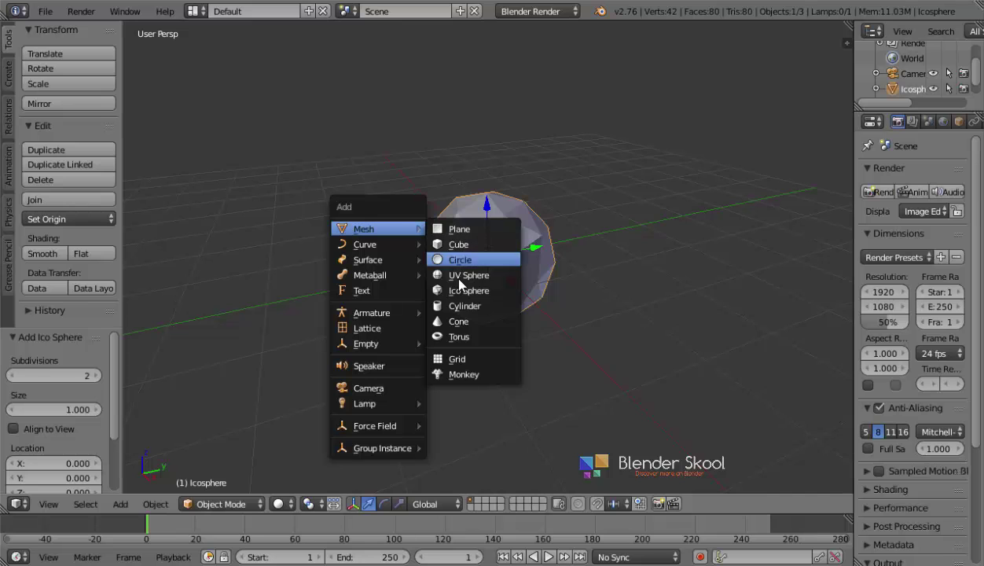
key(Escape)
middle_drag(358, 263, 508, 226)
scroll(494, 261, up, 5)
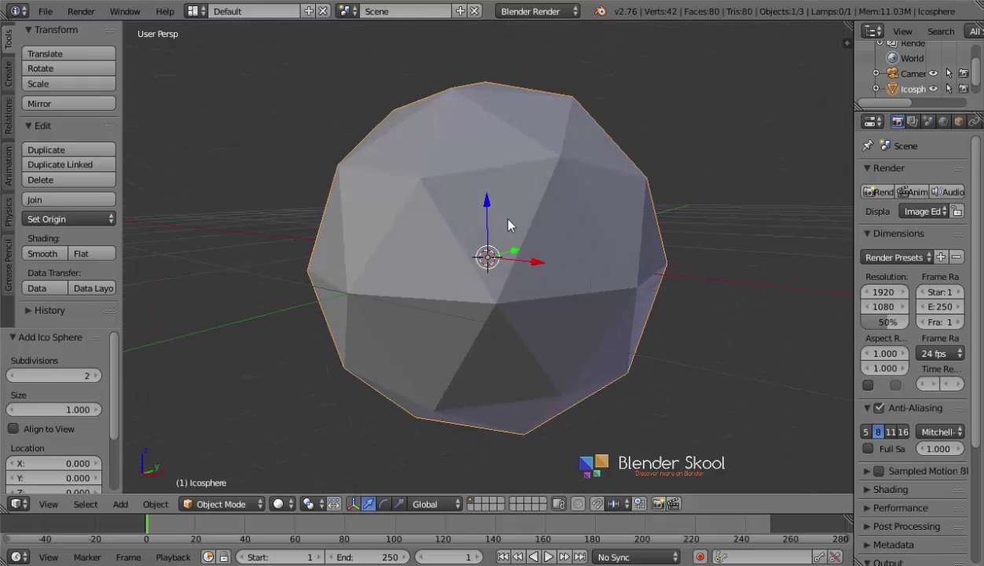
middle_drag(574, 308, 446, 235)
middle_drag(345, 323, 301, 227)
key(shift+a)
mouse_move(301, 224)
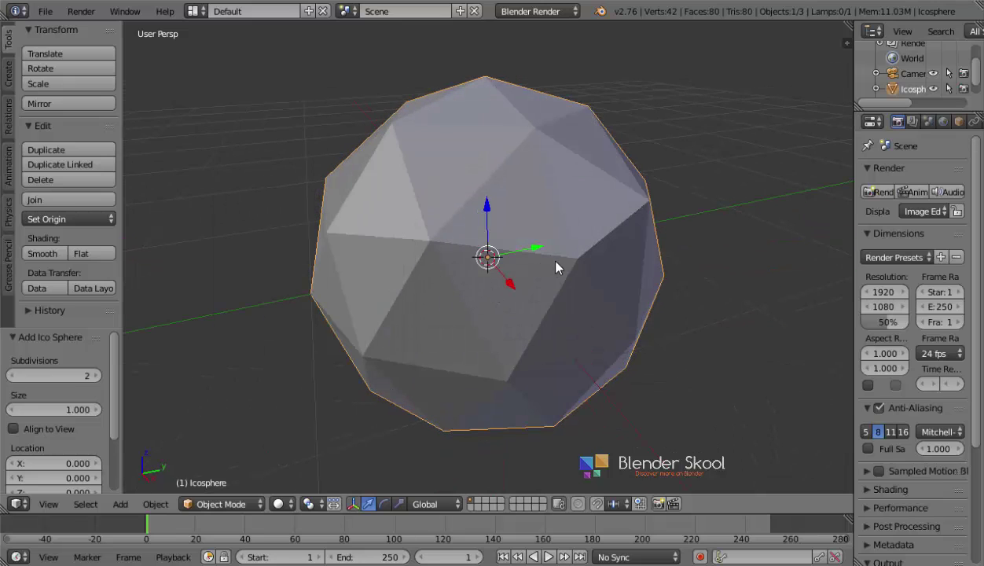
middle_drag(459, 198, 578, 255)
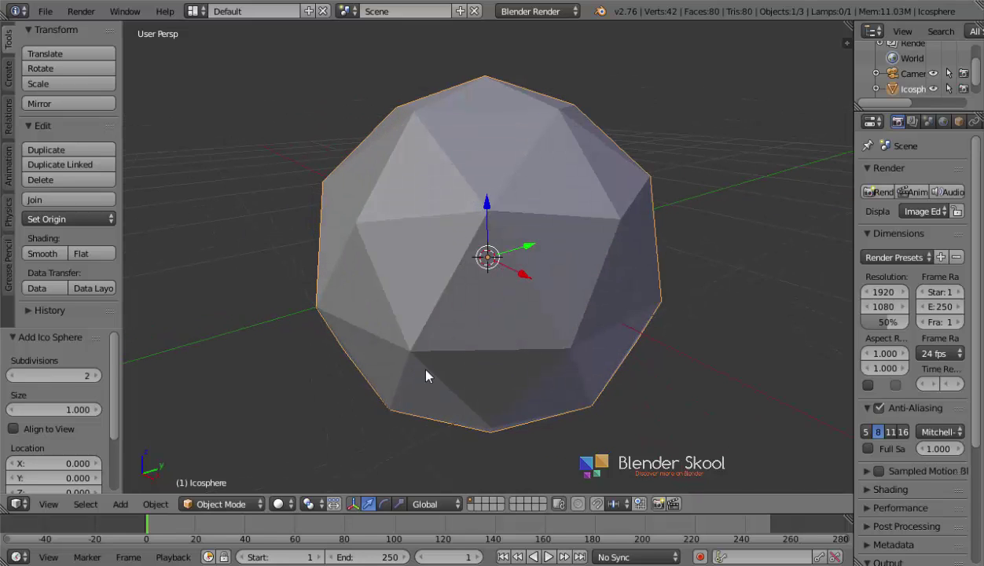
middle_drag(428, 370, 530, 173)
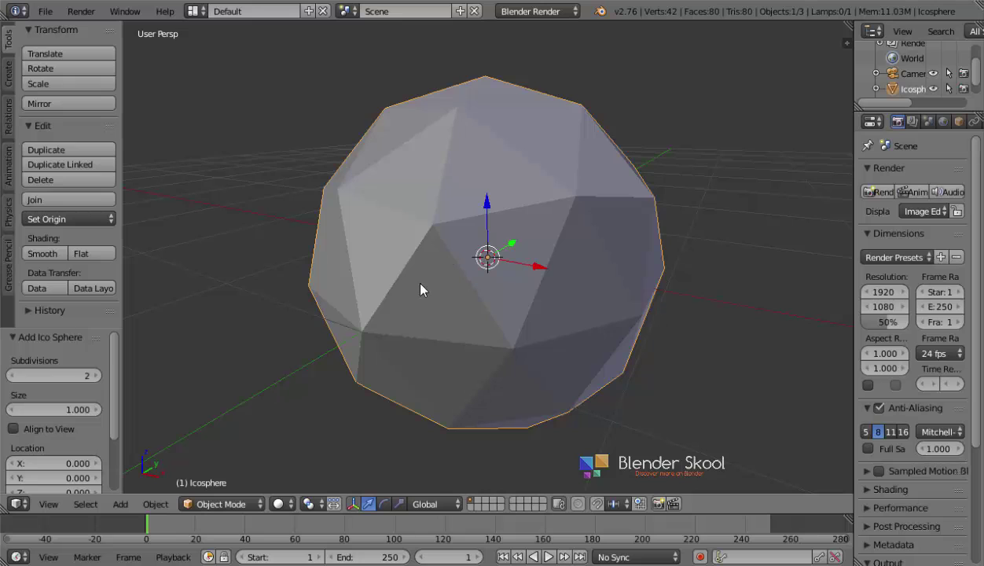
Set the new ico sphere's subdivisions to 3.
drag(50, 329, 50, 164)
drag(123, 198, 133, 203)
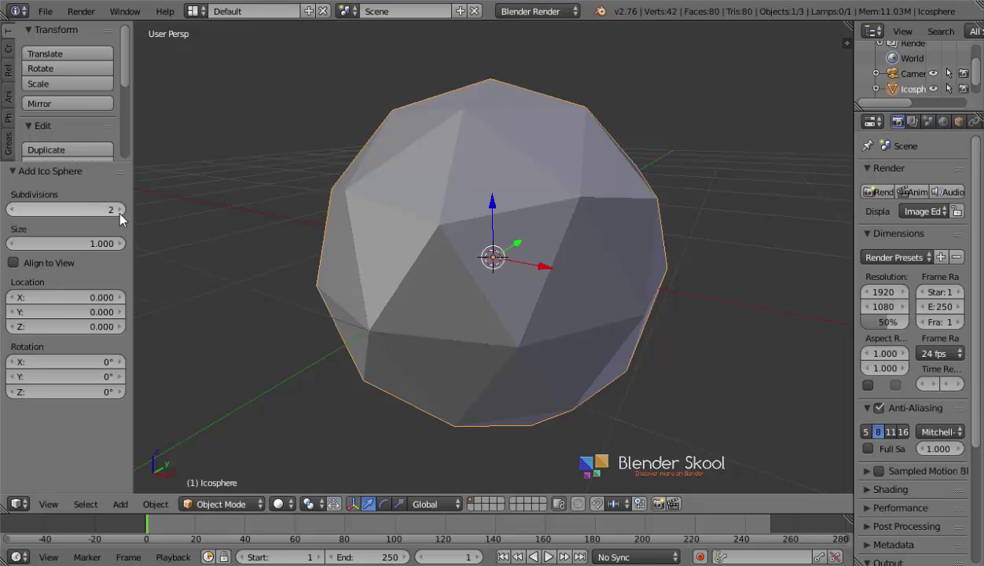
click(119, 211)
mouse_move(509, 296)
middle_down()
mouse_move(549, 248)
mouse_move(504, 299)
middle_up()
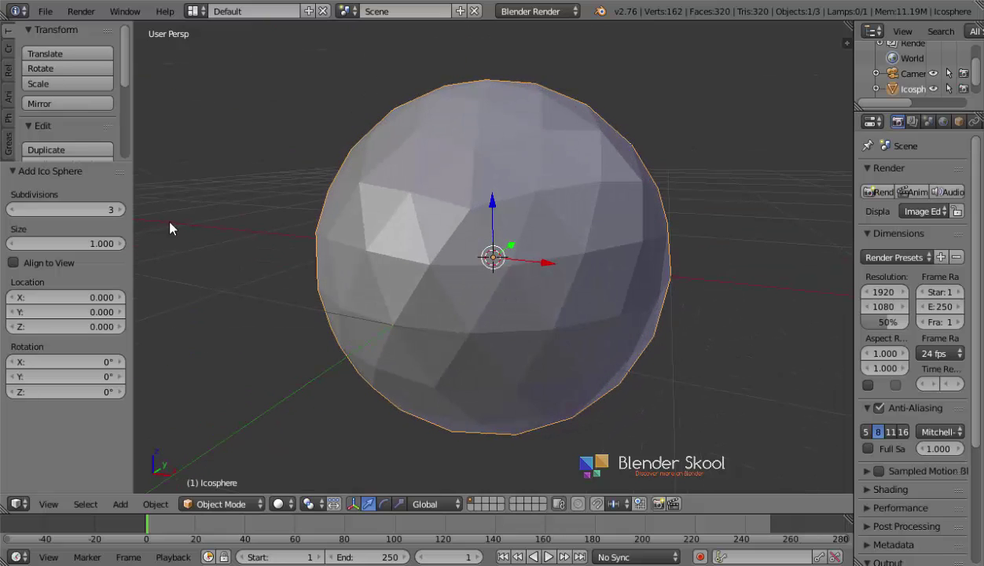
click(120, 211)
click(12, 211)
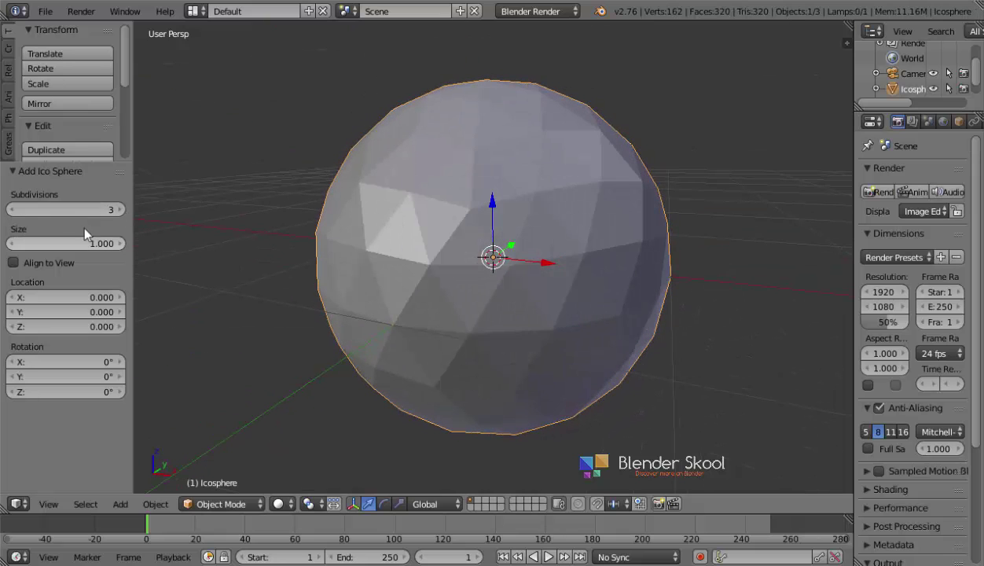
Widen the properties editor and hide the tool shelf of the 3D view.
drag(73, 167, 39, 294)
middle_drag(378, 366, 429, 374)
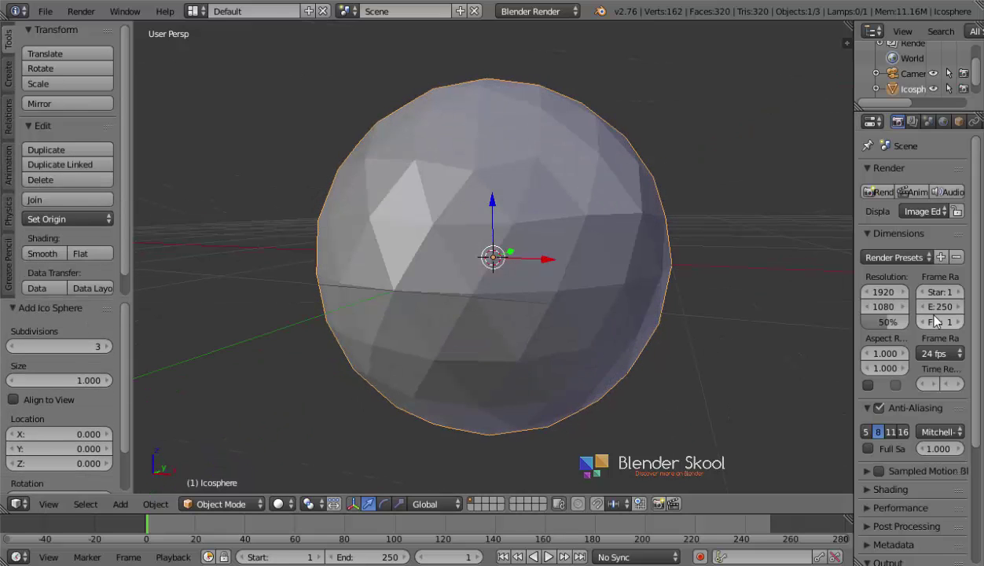
drag(851, 305, 747, 321)
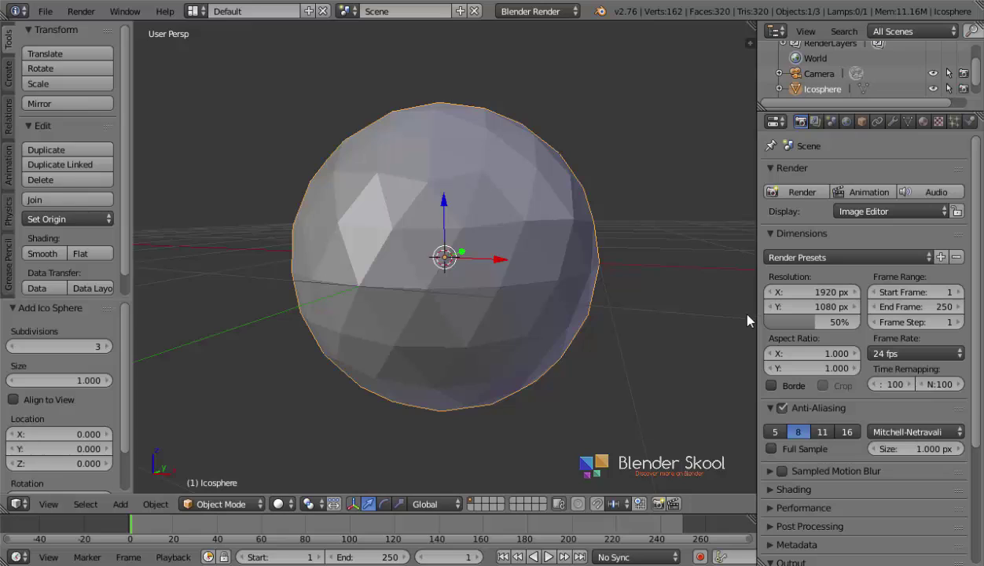
key(t)
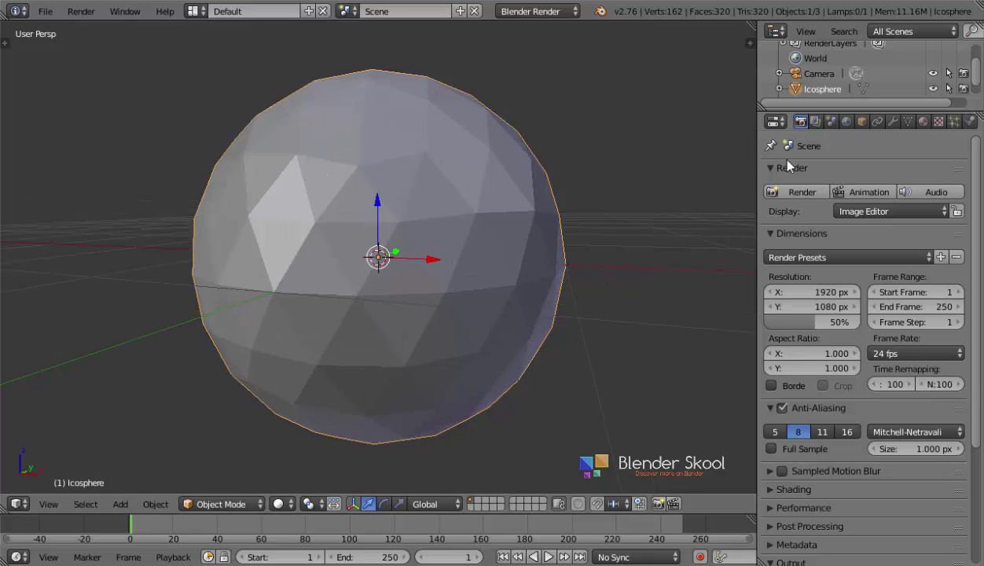
Add a Wireframe modifier to the ico sphere.
click(893, 121)
click(818, 173)
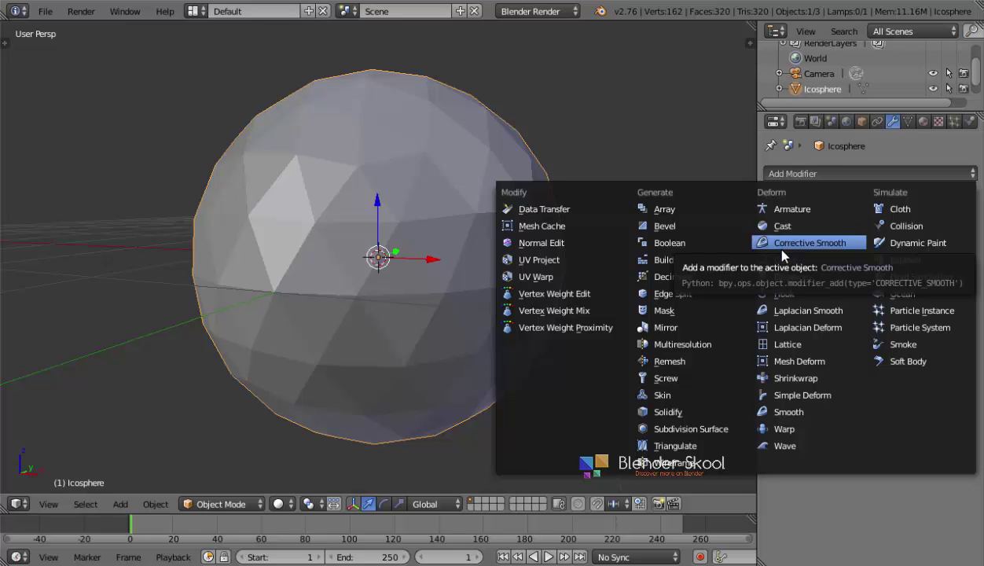
click(665, 463)
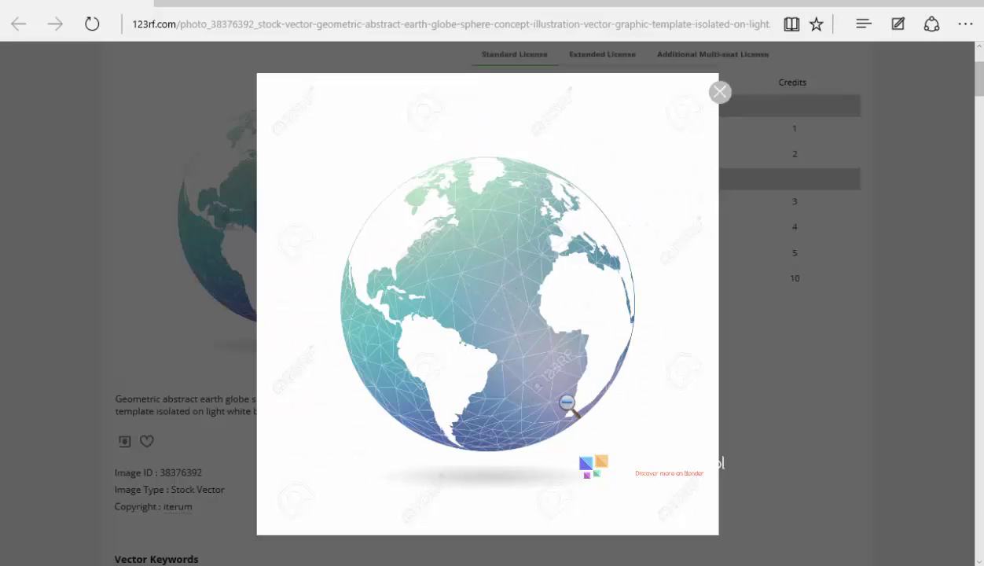
Switch from the reference image back to Blender and disable Replace Original in the Wireframe modifier.
mouse_move(583, 565)
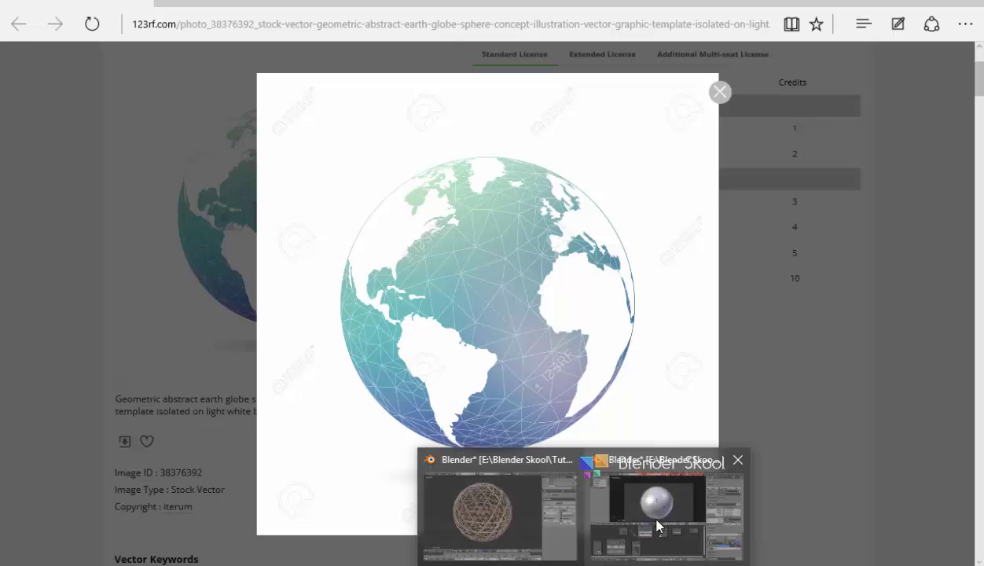
click(509, 512)
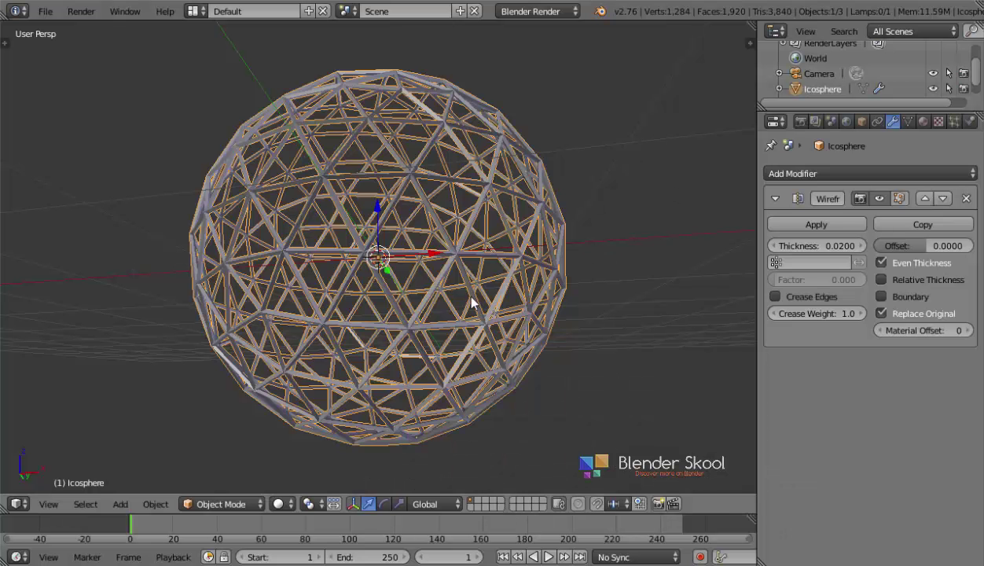
click(906, 316)
scroll(692, 350, down, 1)
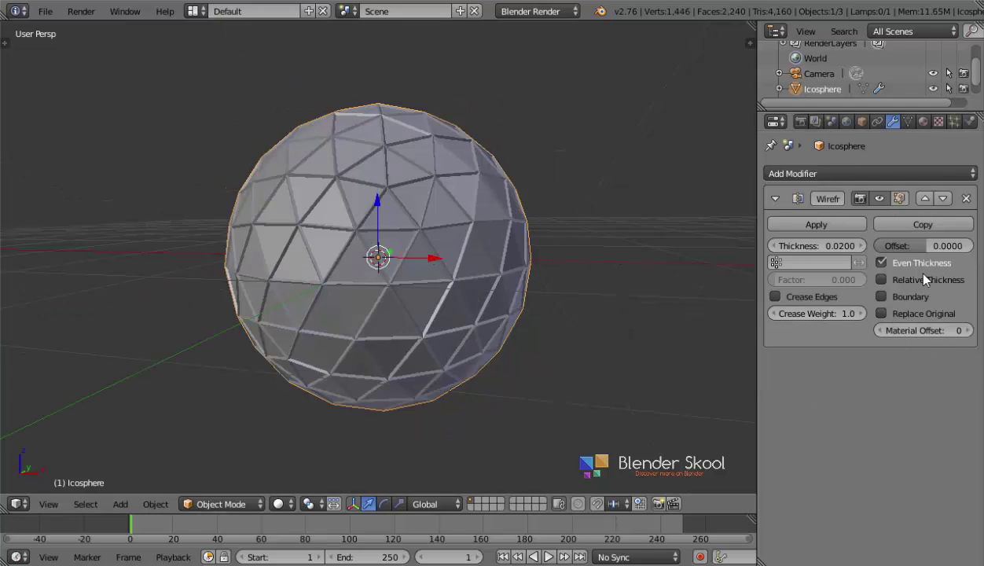
scroll(401, 228, up, 2)
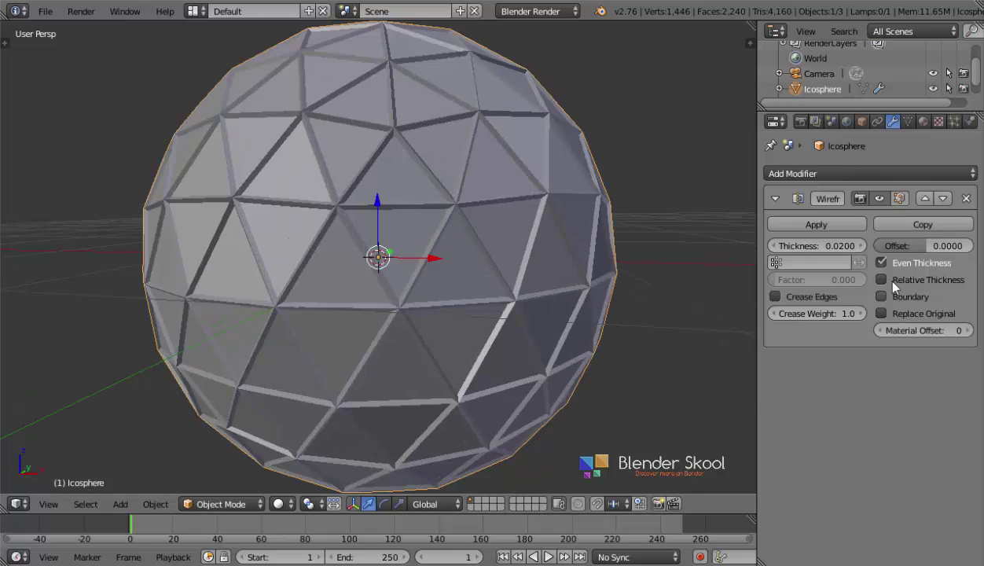
Disable Even Thickness in the Wireframe modifier and set its thickness to 0.003.
click(875, 263)
click(822, 243)
text(0.003)
key(Return)
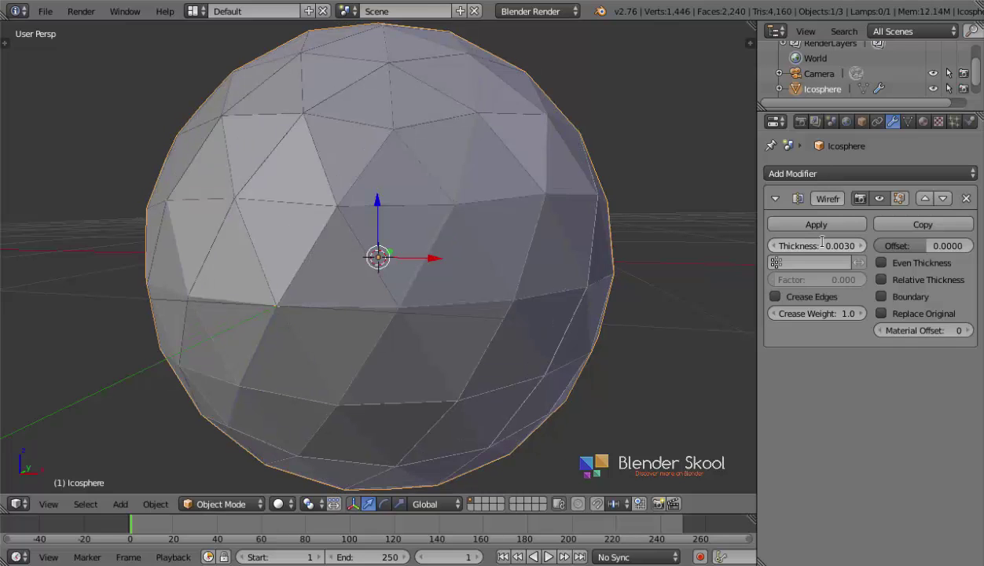
Inspect the thin wireframe lines on the ico sphere up close, from other angles and in different viewport shading.
scroll(527, 263, up, 5)
scroll(412, 171, down, 5)
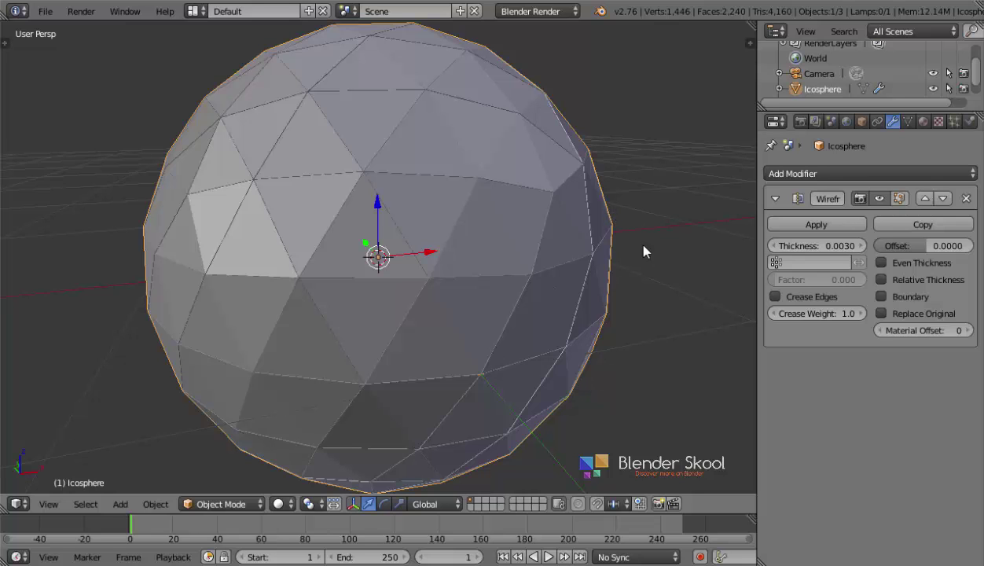
scroll(521, 275, down, 3)
middle_drag(492, 312, 508, 293)
scroll(330, 157, up, 2)
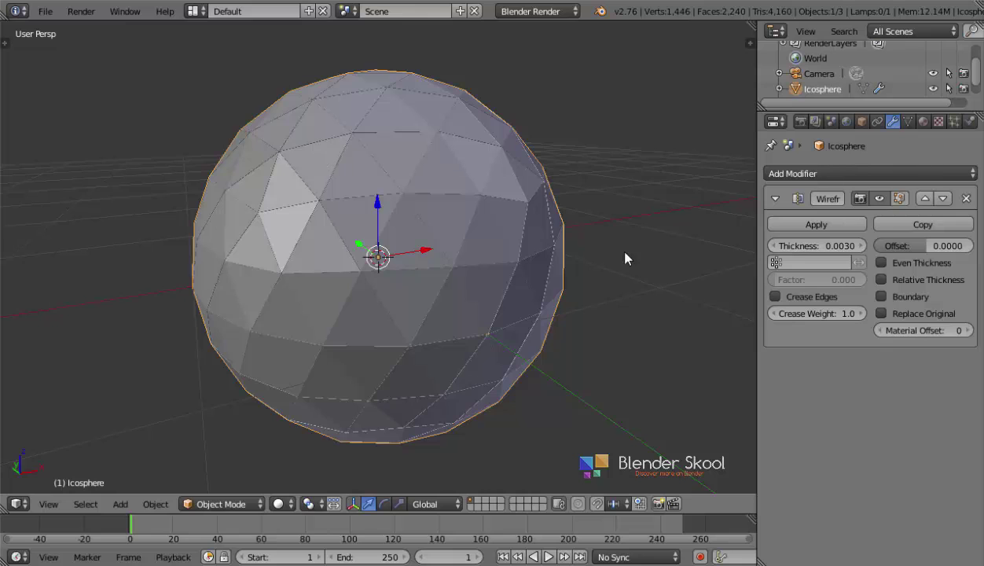
scroll(440, 229, up, 2)
key(z)
key(z)
scroll(377, 271, down, 1)
scroll(496, 272, down, 2)
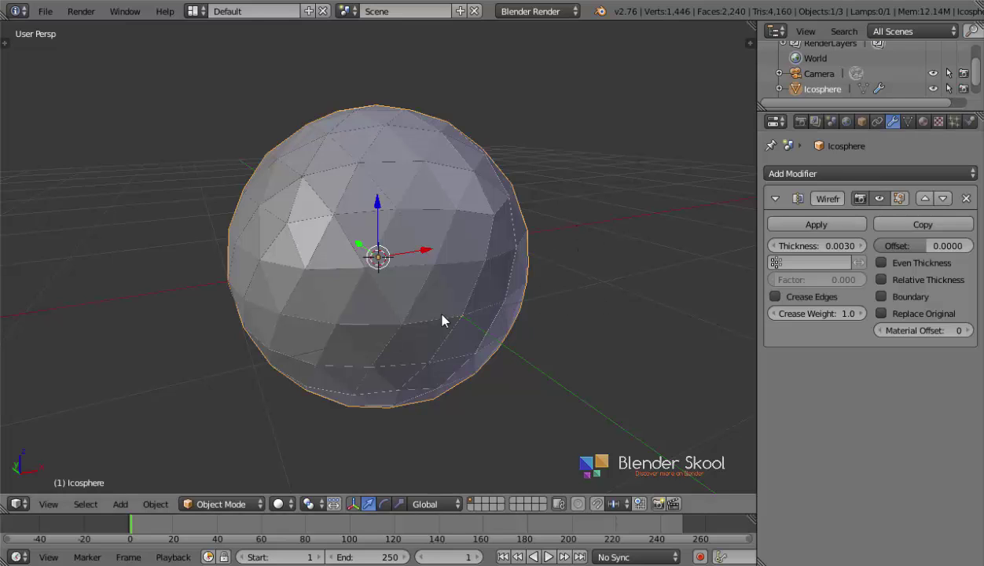
Duplicate the ico sphere in place and enable Replace Original in the copy's Wireframe modifier.
key(shift+d)
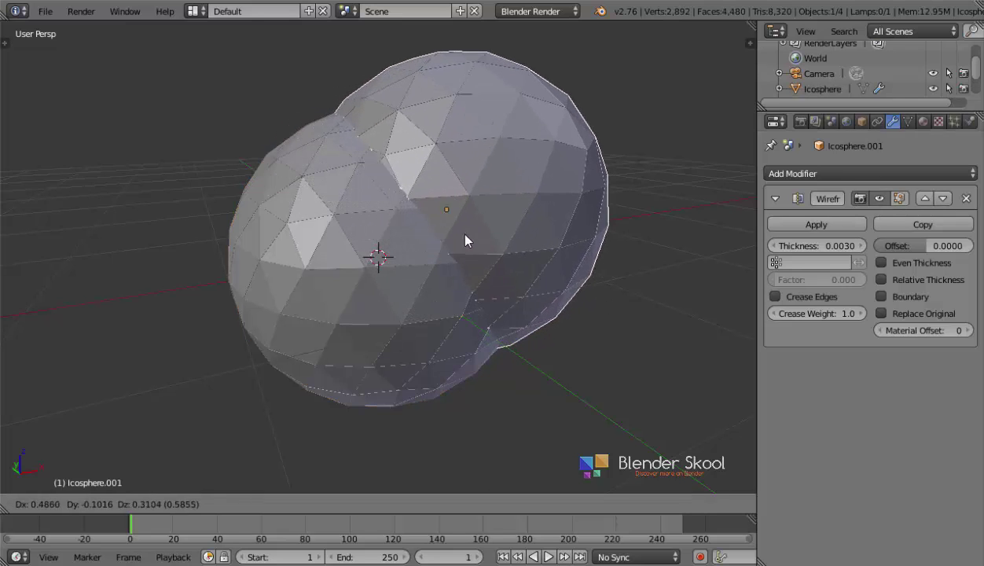
right_click(531, 219)
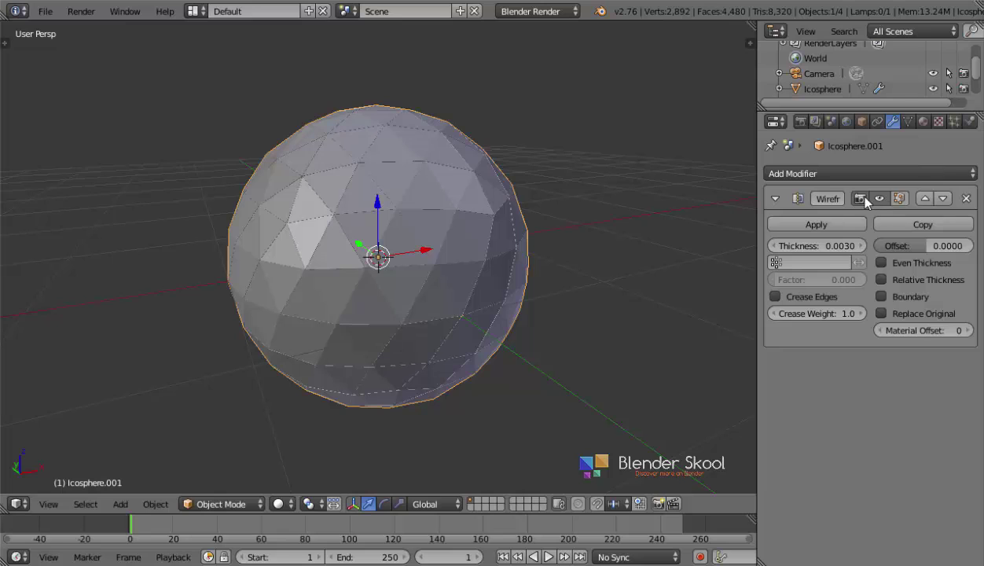
click(881, 314)
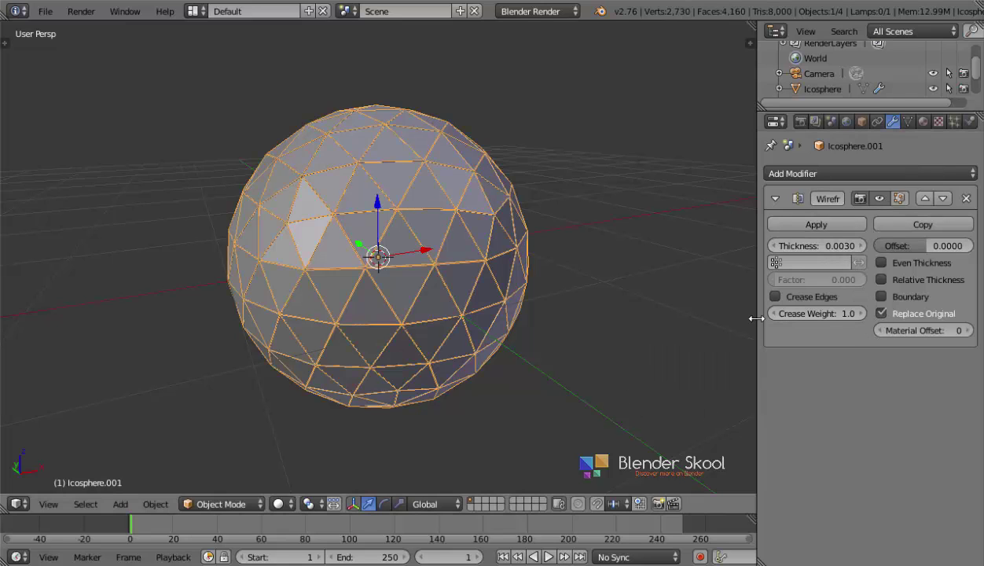
Select the original ico sphere and remove its Wireframe modifier.
right_click(299, 165)
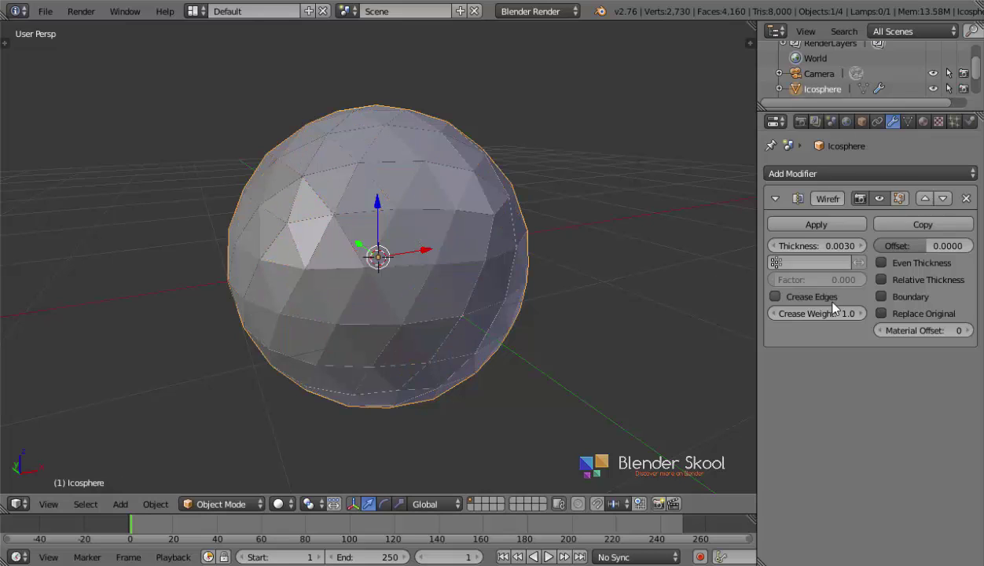
click(968, 198)
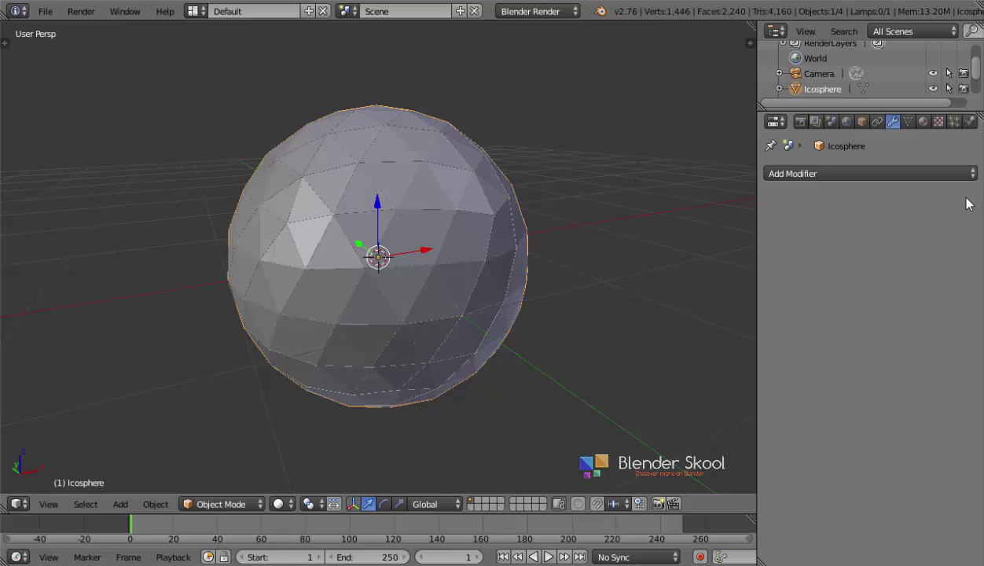
Check that the wireframe copy and the solid ico sphere are separate objects by temporarily moving each and cancelling.
middle_drag(611, 331, 481, 295)
scroll(538, 239, up, 2)
scroll(538, 238, up, 1)
right_click(501, 275)
scroll(501, 276, down, 2)
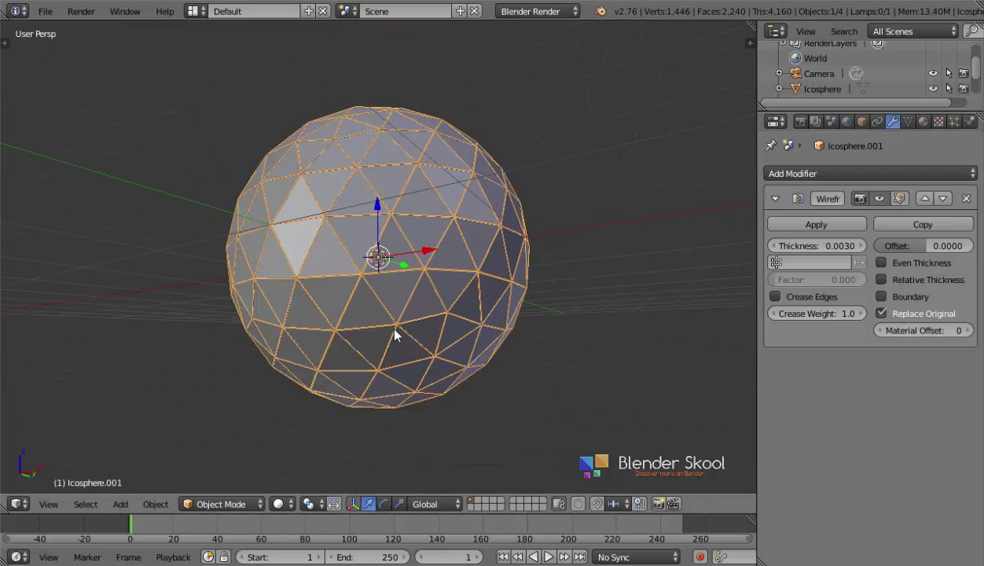
key(g)
right_click(670, 233)
right_click(443, 228)
key(g)
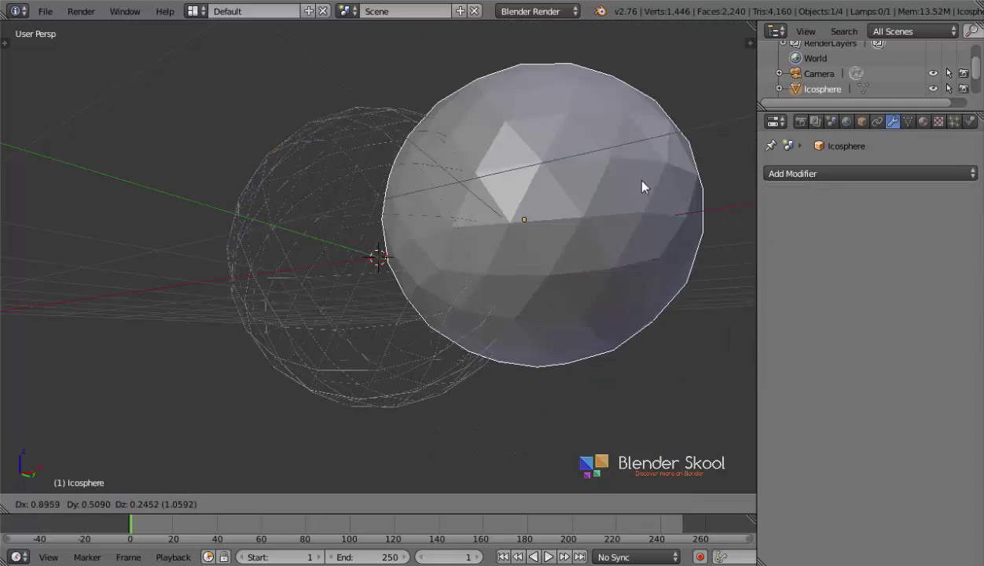
right_click(669, 253)
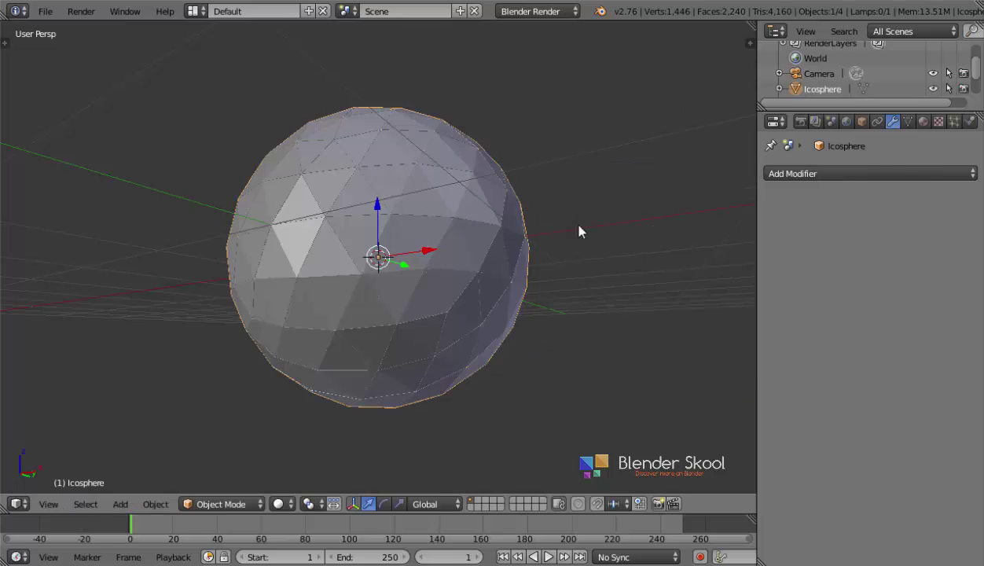
right_click(421, 124)
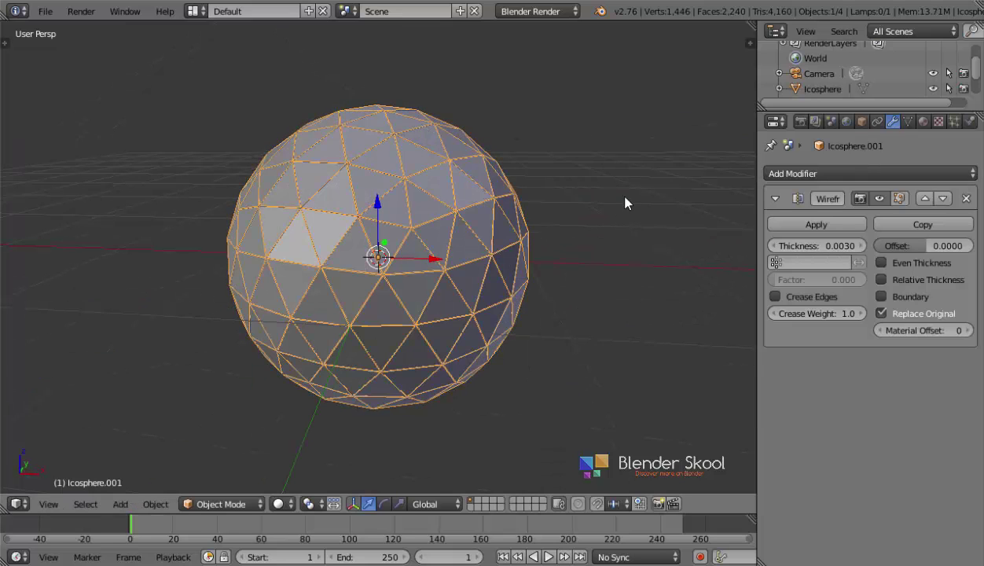
scroll(528, 230, up, 3)
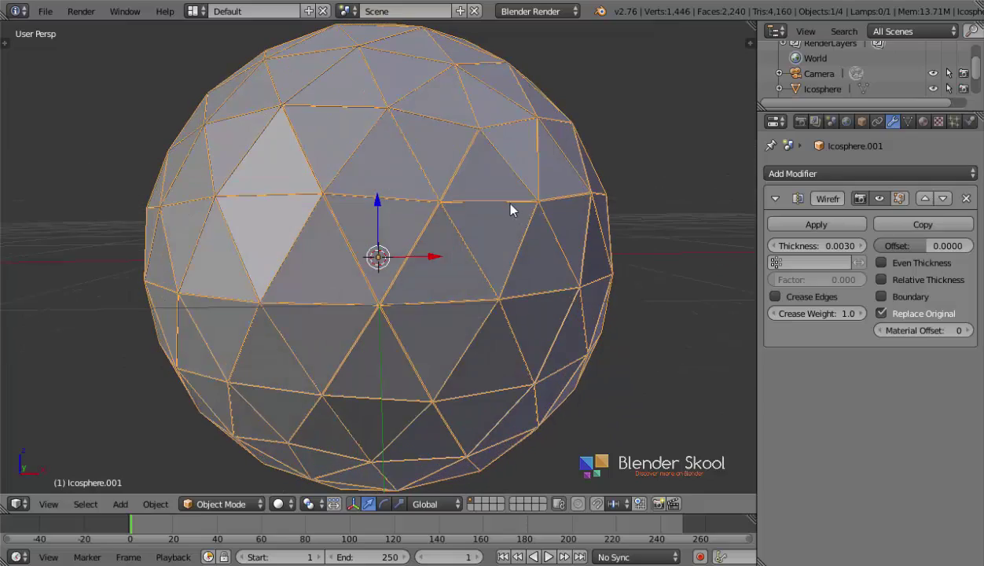
middle_drag(511, 209, 460, 196)
key(g)
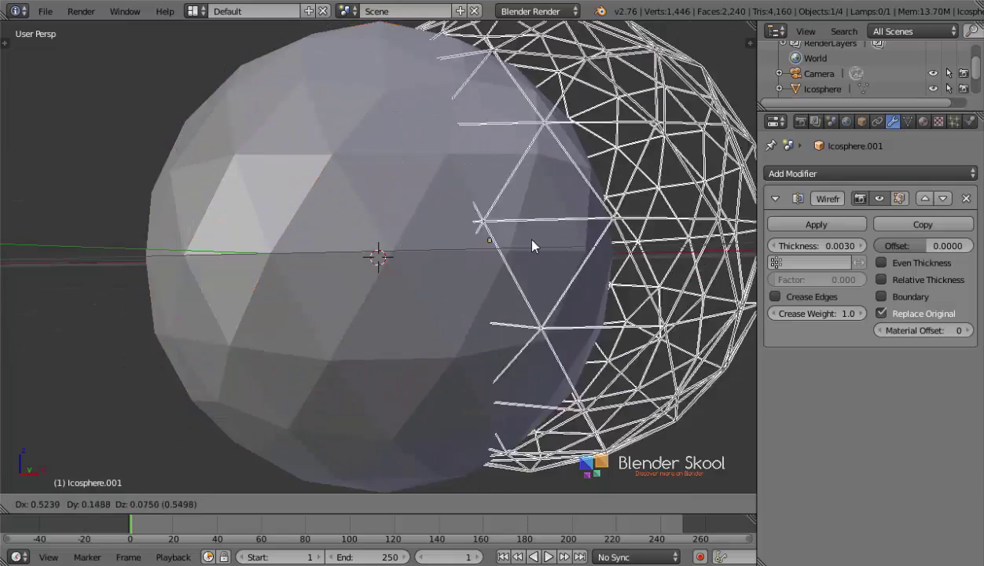
right_click(538, 261)
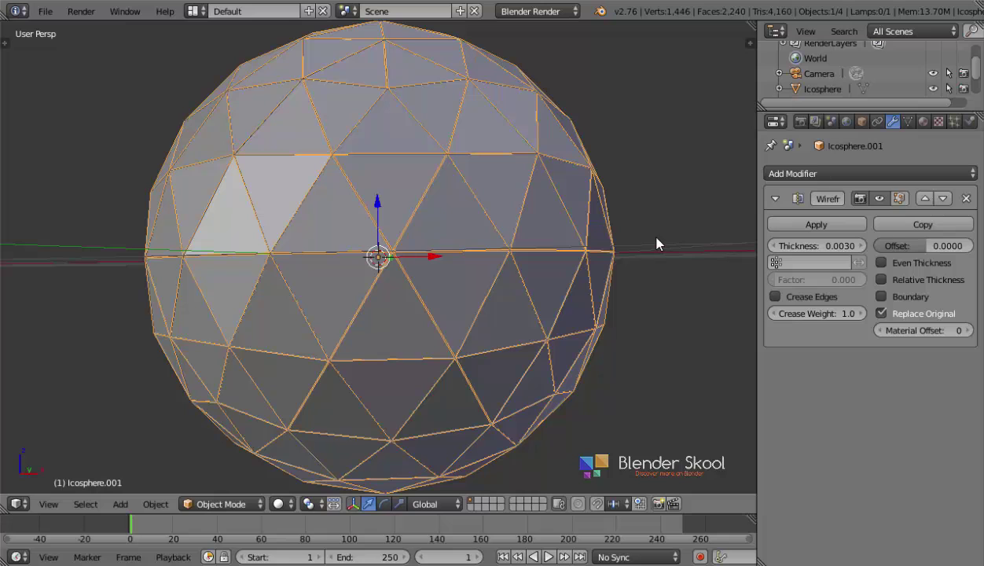
Add a Subdivision Surface modifier to the wireframe copy and examine its effect on the lines.
click(772, 173)
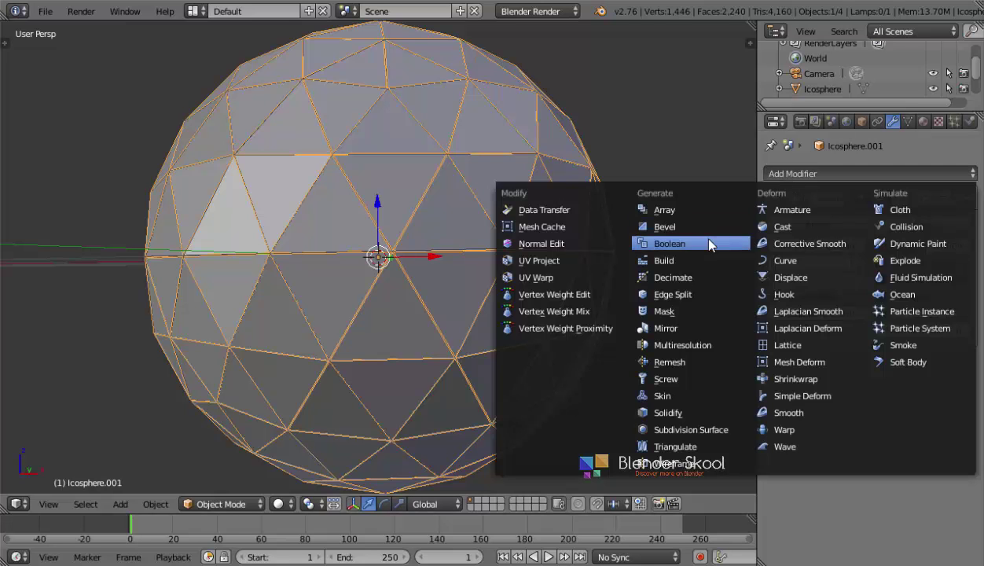
click(681, 429)
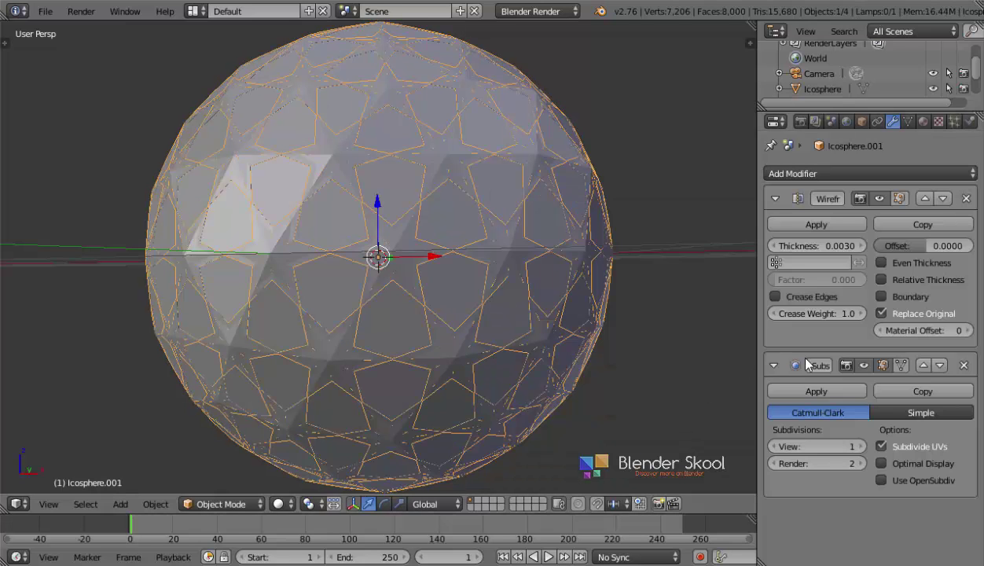
key(z)
key(z)
middle_drag(439, 296, 442, 248)
mouse_move(512, 281)
middle_down()
mouse_move(501, 304)
mouse_move(507, 291)
middle_up()
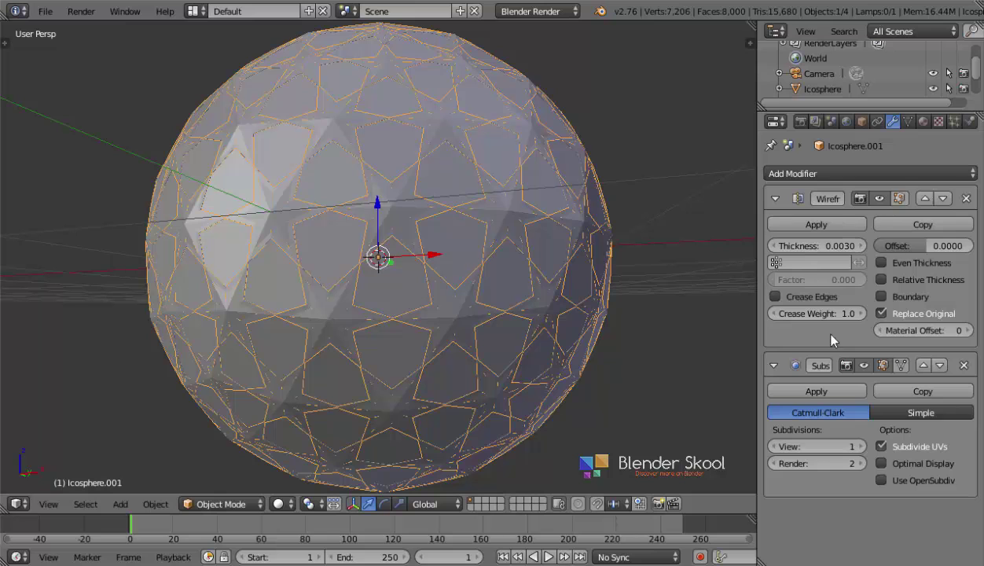
middle_drag(551, 330, 518, 323)
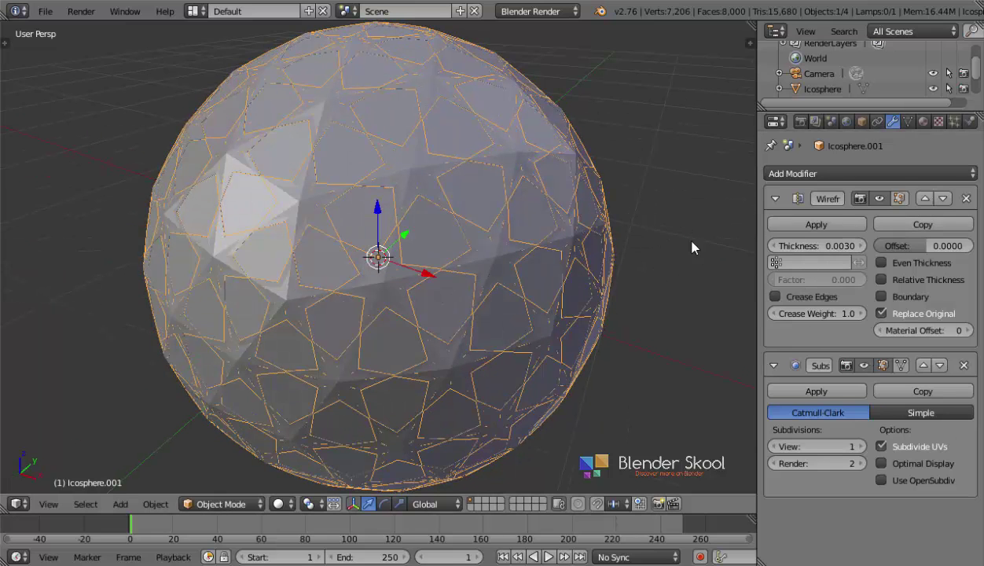
Place the wireframe copy's Subdivision Surface modifier above Wireframe in the stack and inspect the lines in wireframe and solid shading.
click(924, 366)
key(z)
middle_drag(379, 284, 406, 277)
scroll(443, 246, up, 3)
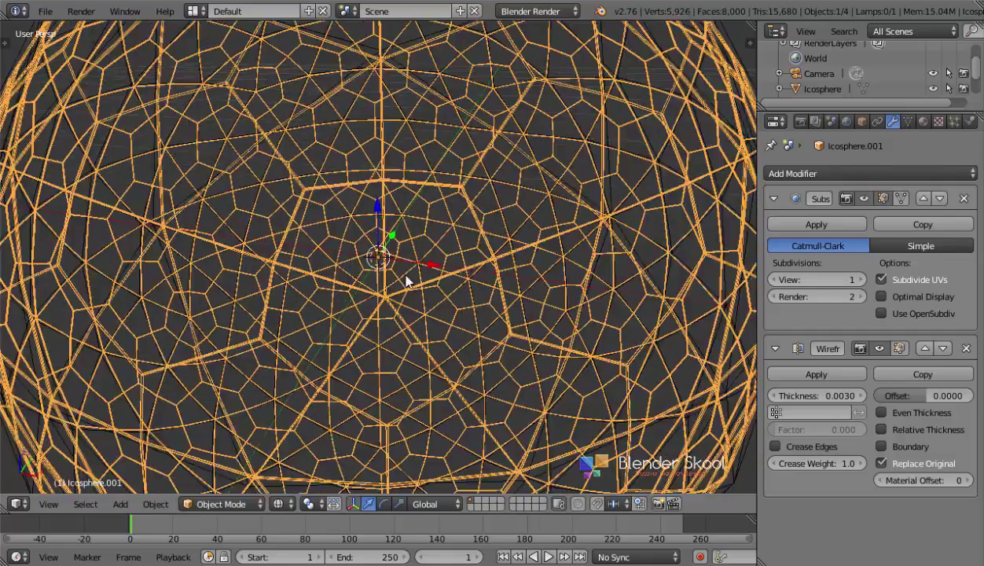
key(z)
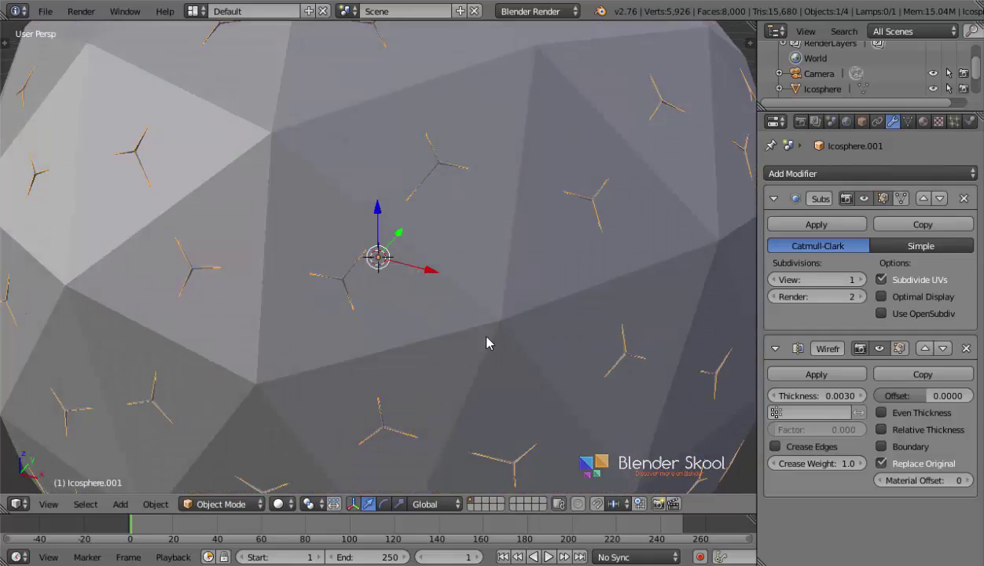
Preview the subdivided line pattern by temporarily scaling the wireframe copy beyond the solid sphere and cancelling.
key(s)
right_click(486, 336)
scroll(488, 335, down, 3)
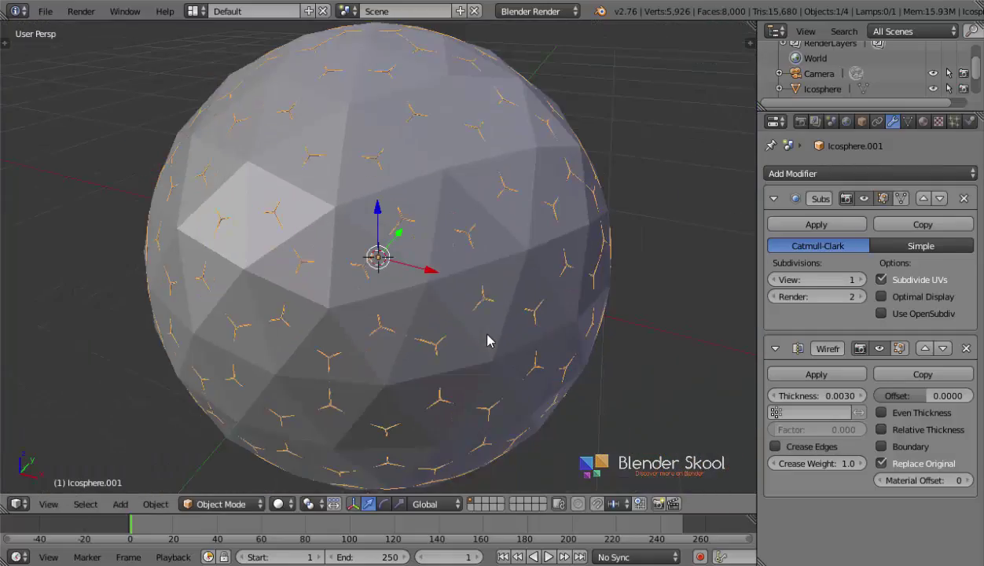
key(s)
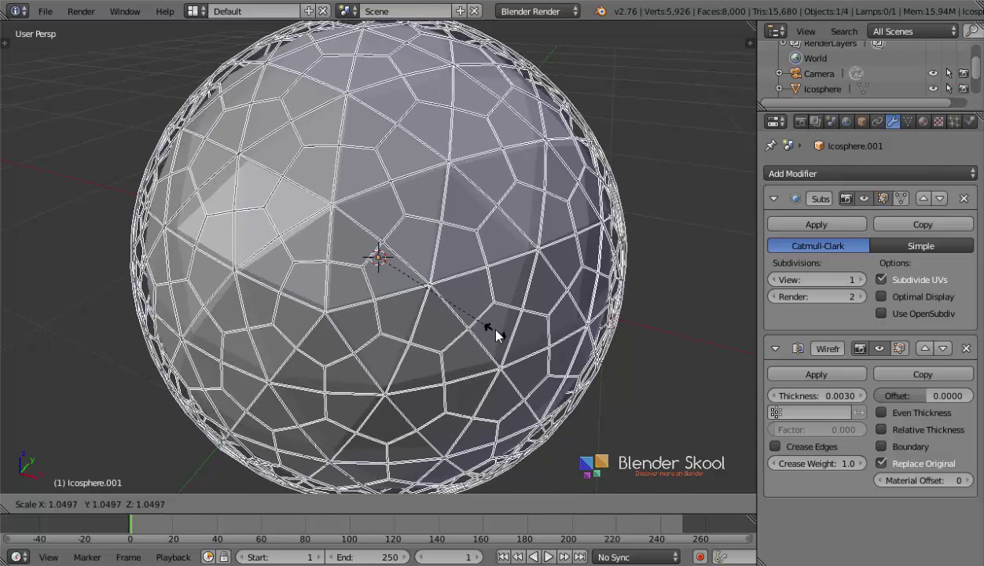
key(Escape)
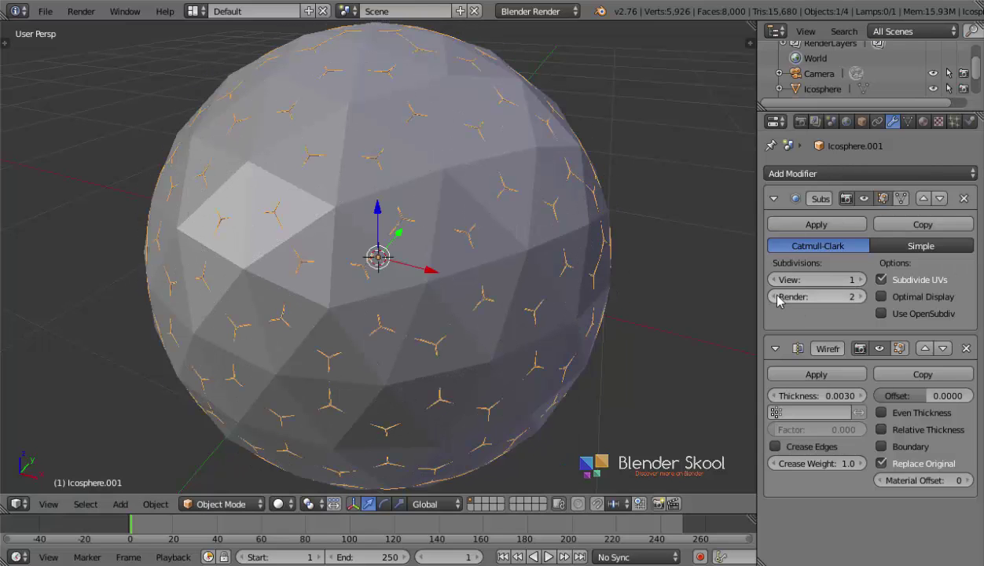
Set the wireframe copy's Subdivision Surface levels to 1 for view and render, and collapse that modifier.
click(862, 280)
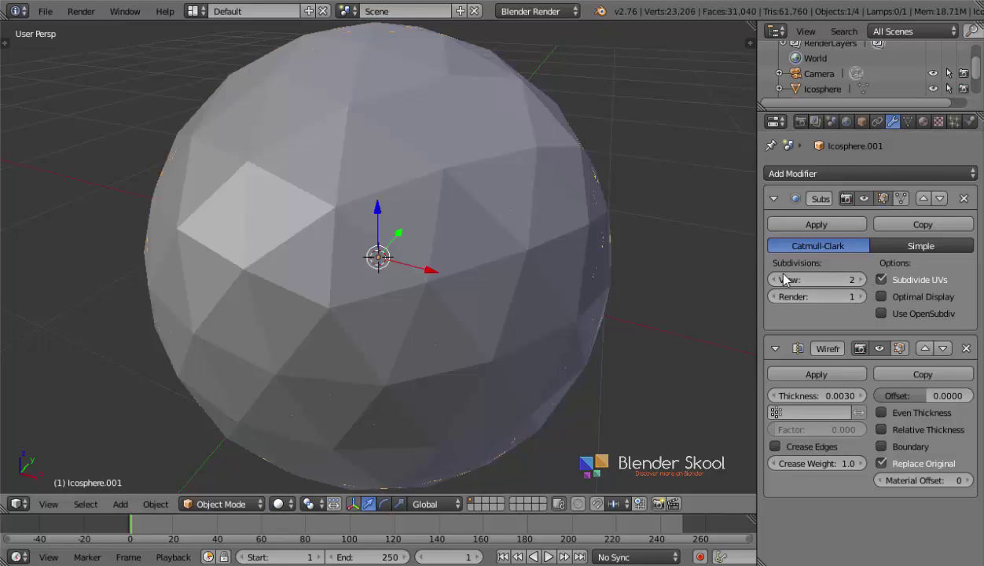
click(772, 281)
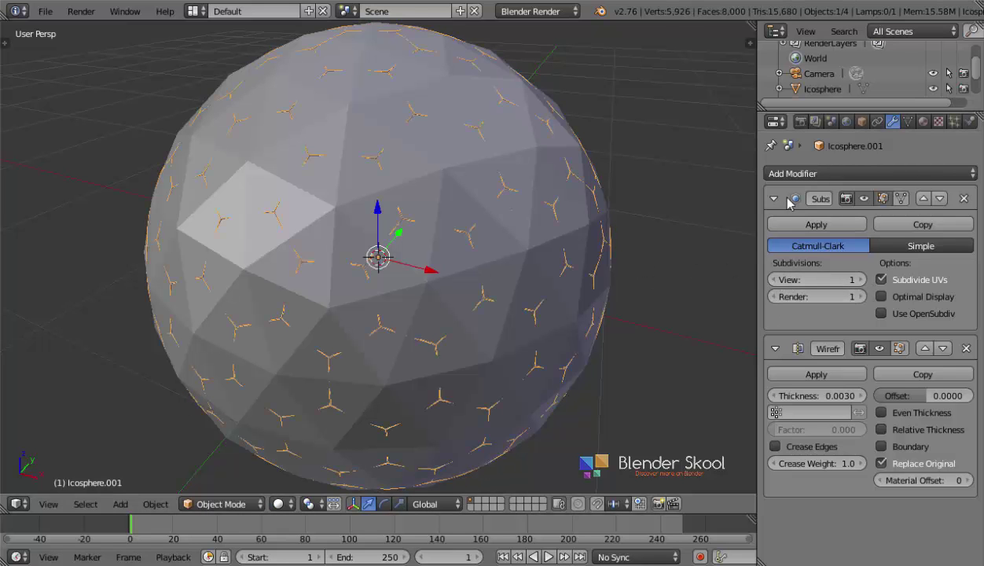
click(776, 198)
middle_drag(560, 269, 569, 230)
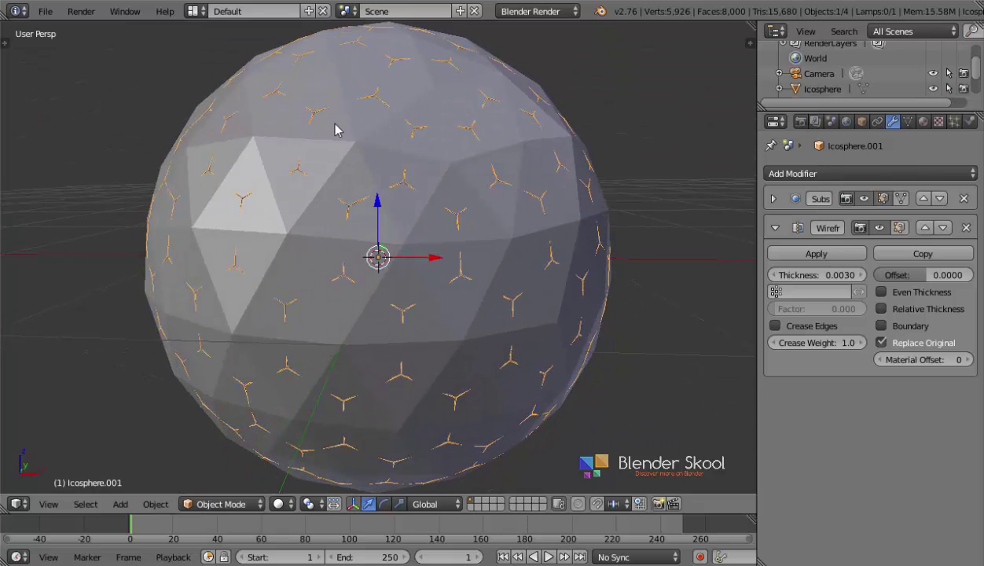
Add a Subdivision Surface modifier to the solid ico sphere and set its view subdivisions to 2.
right_click(201, 113)
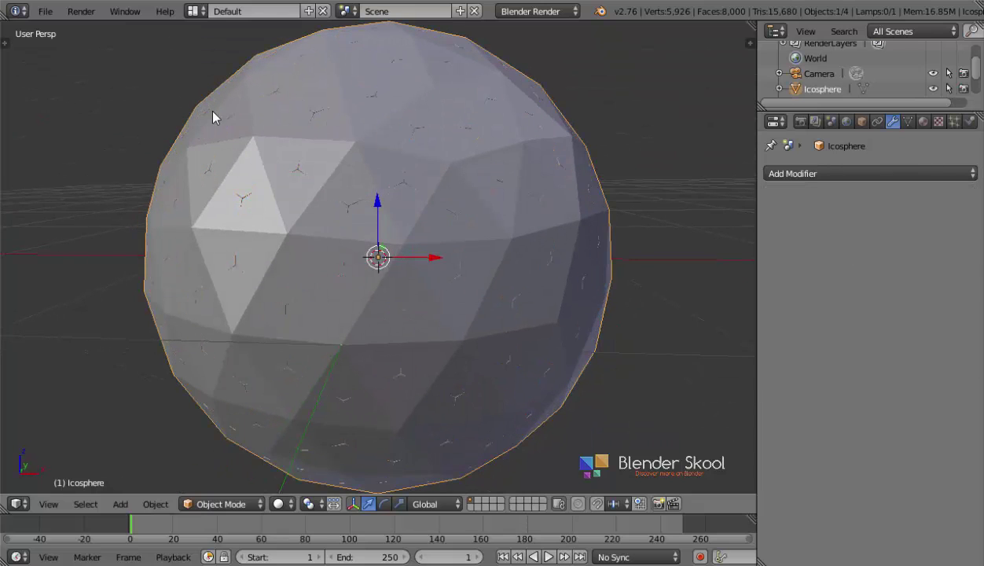
click(813, 173)
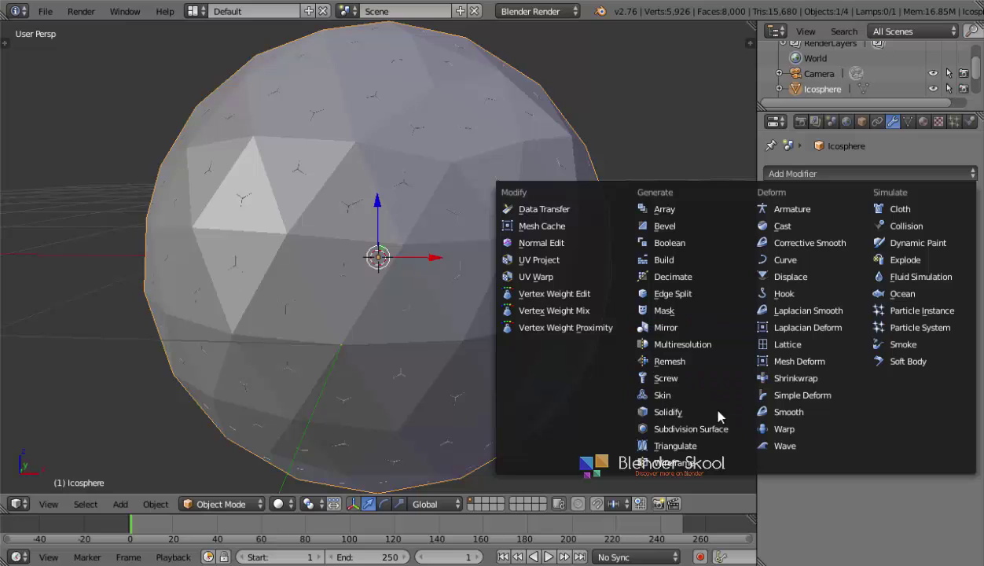
click(692, 428)
middle_drag(445, 248, 550, 284)
click(862, 280)
middle_drag(708, 322, 568, 323)
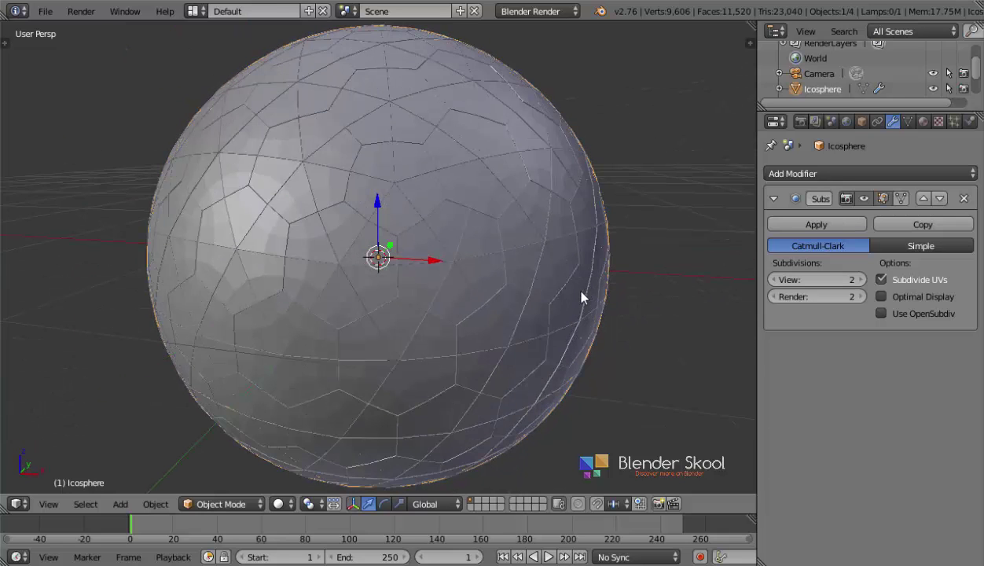
Apply smooth shading to the solid ico sphere.
key(t)
click(39, 254)
key(t)
mouse_move(277, 256)
middle_down()
mouse_move(287, 164)
mouse_move(330, 107)
mouse_move(354, 200)
mouse_move(360, 288)
middle_up()
scroll(292, 162, down, 1)
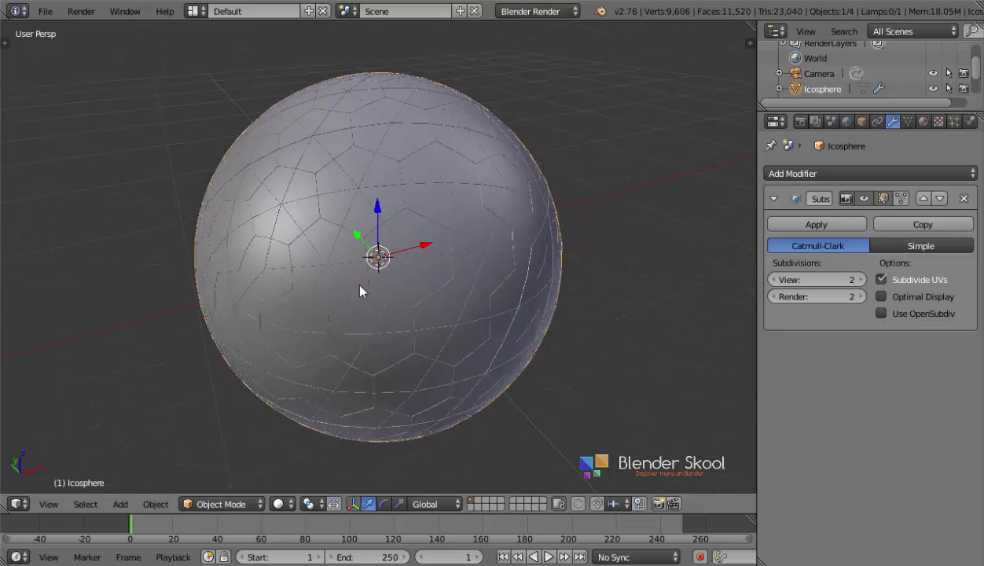
Add a Displace modifier to the wireframe copy and put it first in the modifier stack, above Subdivision Surface and Wireframe.
scroll(327, 163, up, 3)
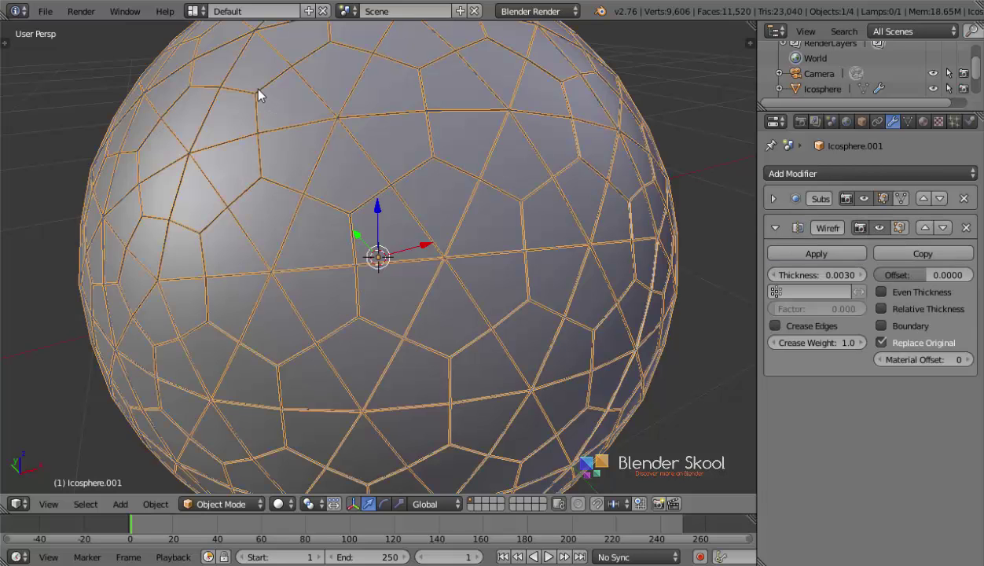
click(822, 173)
click(796, 275)
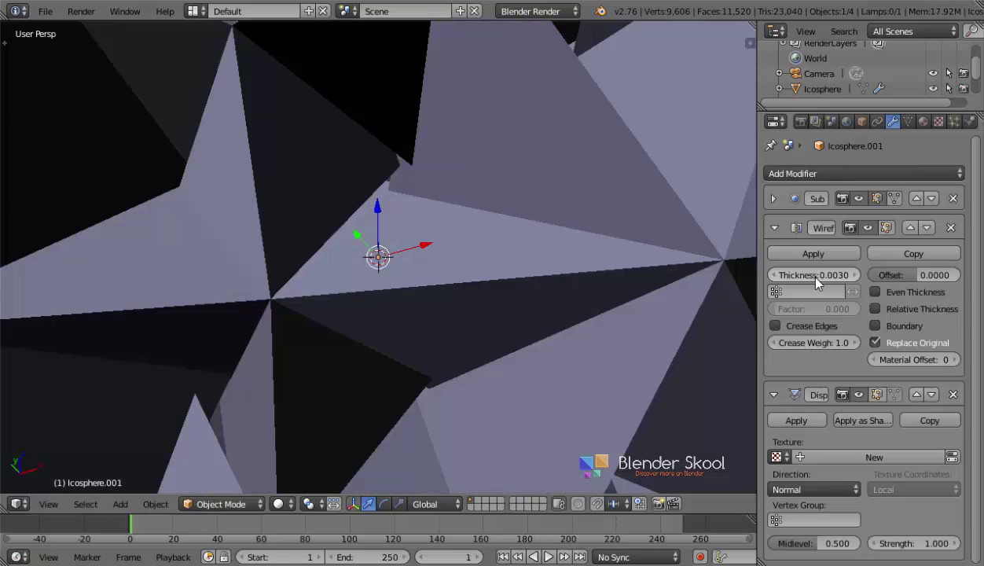
click(915, 394)
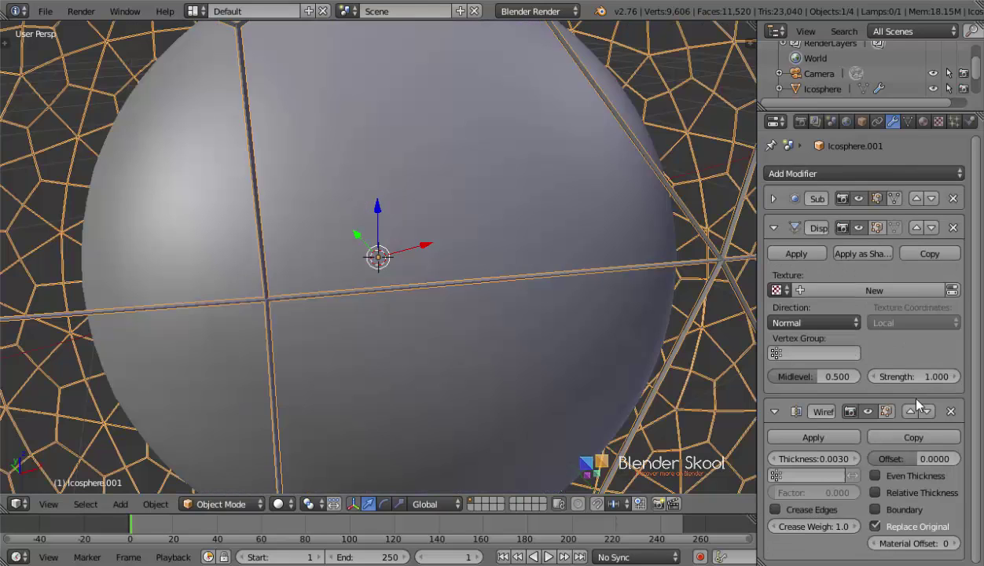
click(916, 229)
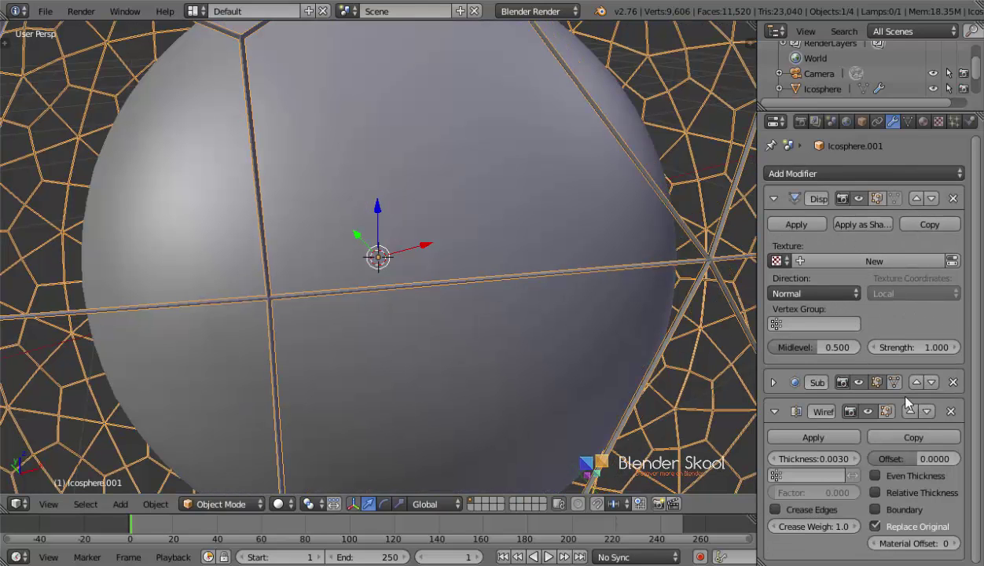
Create a new texture for the Displace modifier and switch the render engine to Cycles Render.
scroll(479, 220, down, 4)
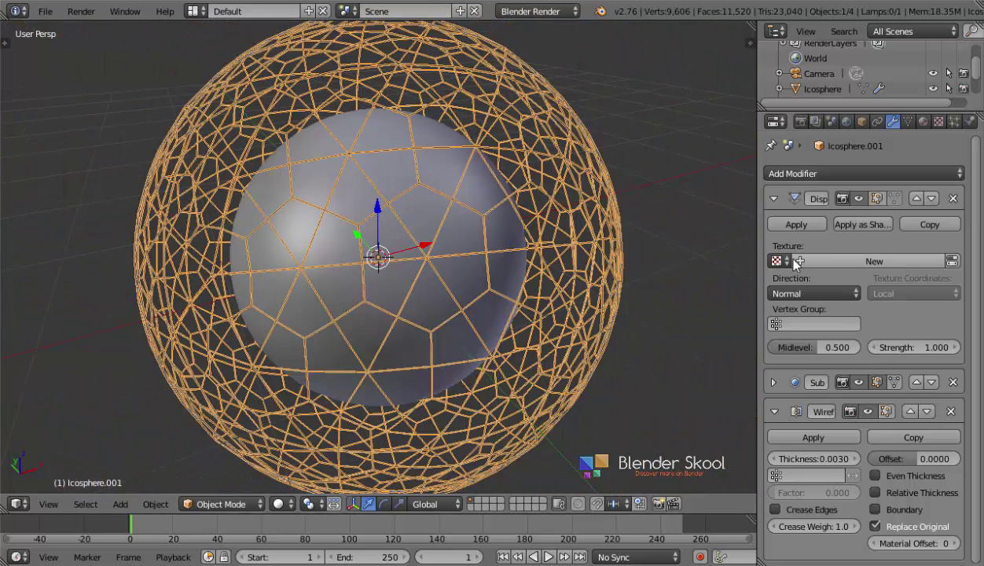
click(828, 262)
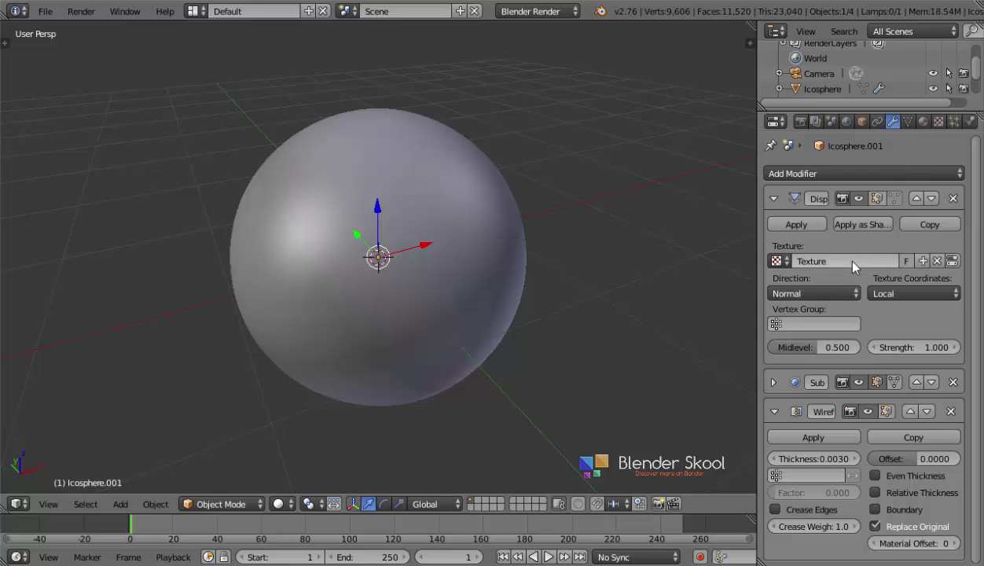
click(552, 11)
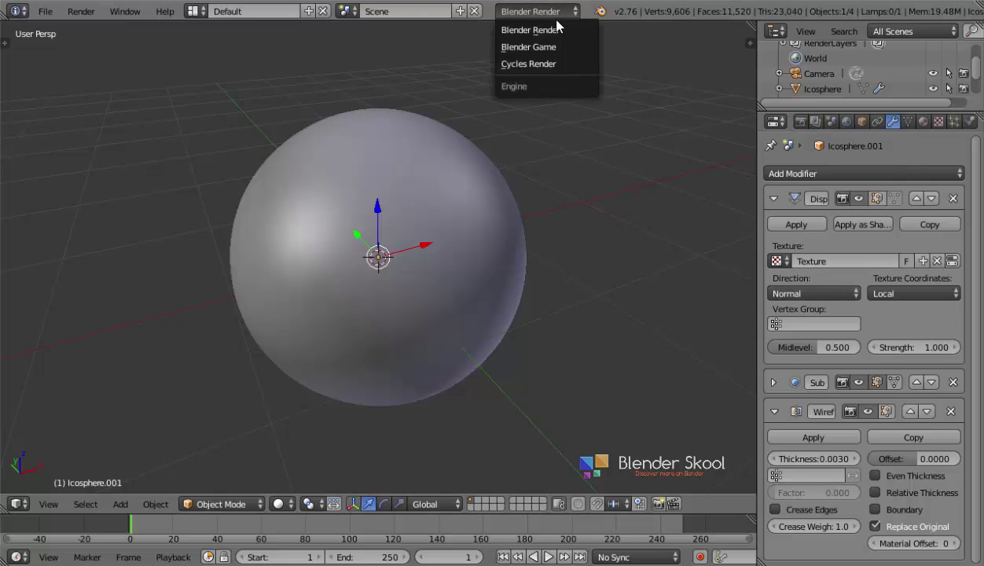
click(548, 64)
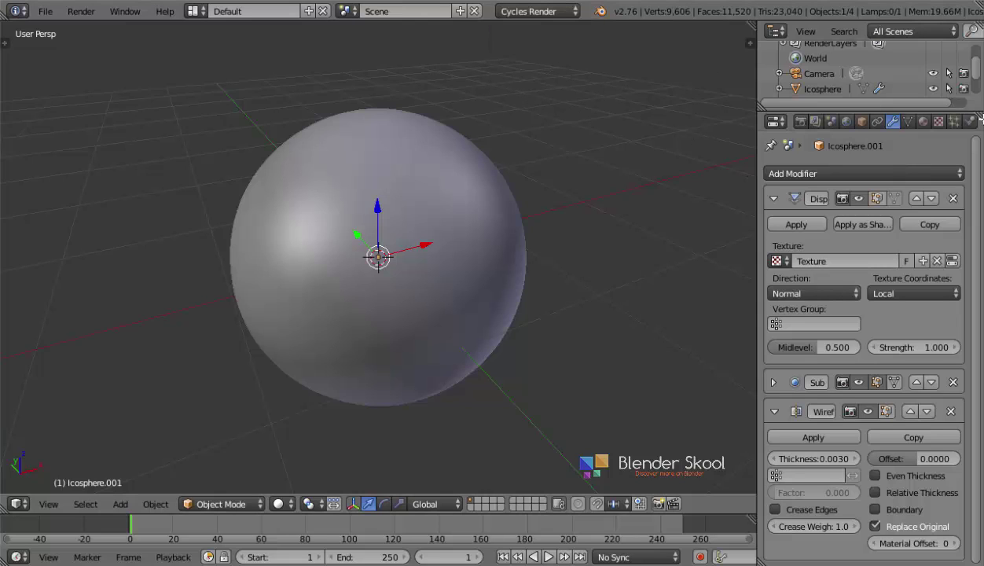
Set the displacement texture's type to Voronoi and the Displace modifier's strength to 0.2.
click(940, 122)
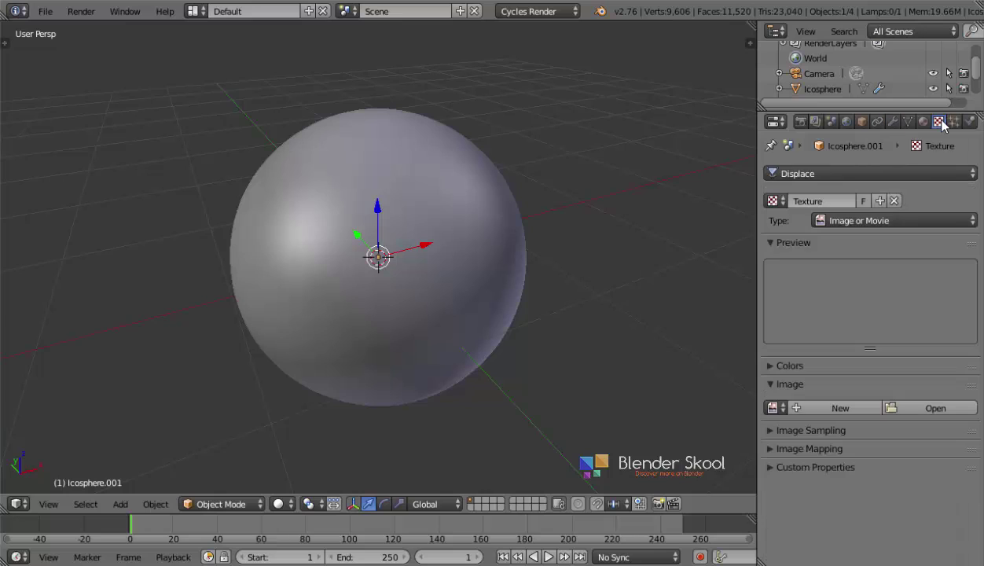
click(786, 174)
click(806, 111)
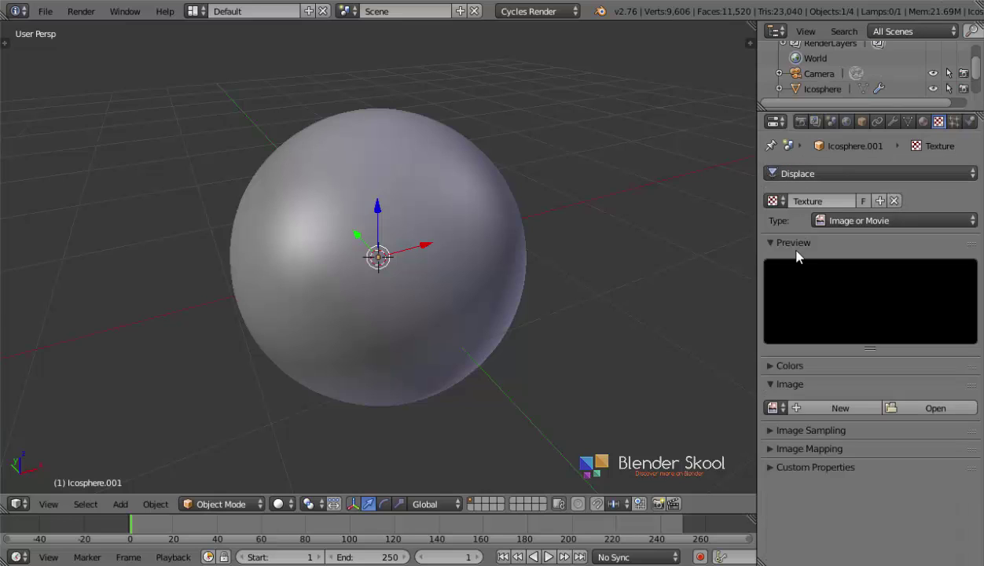
click(832, 223)
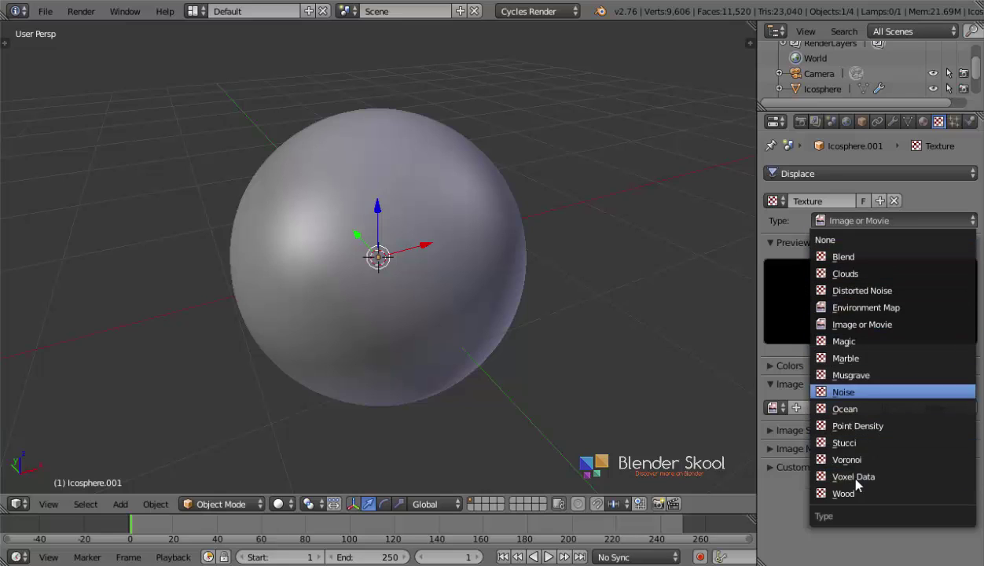
click(848, 459)
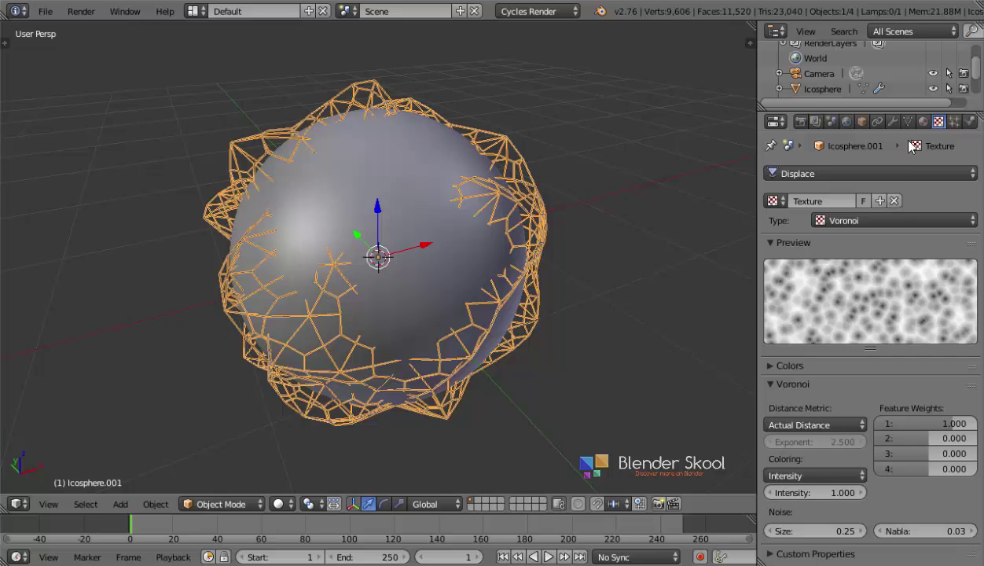
click(894, 120)
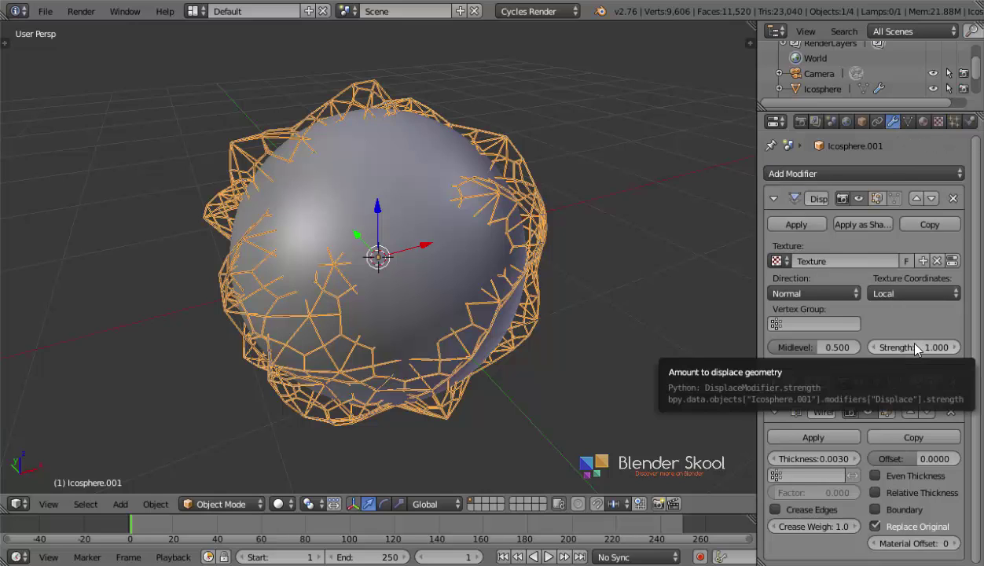
drag(915, 345, 852, 346)
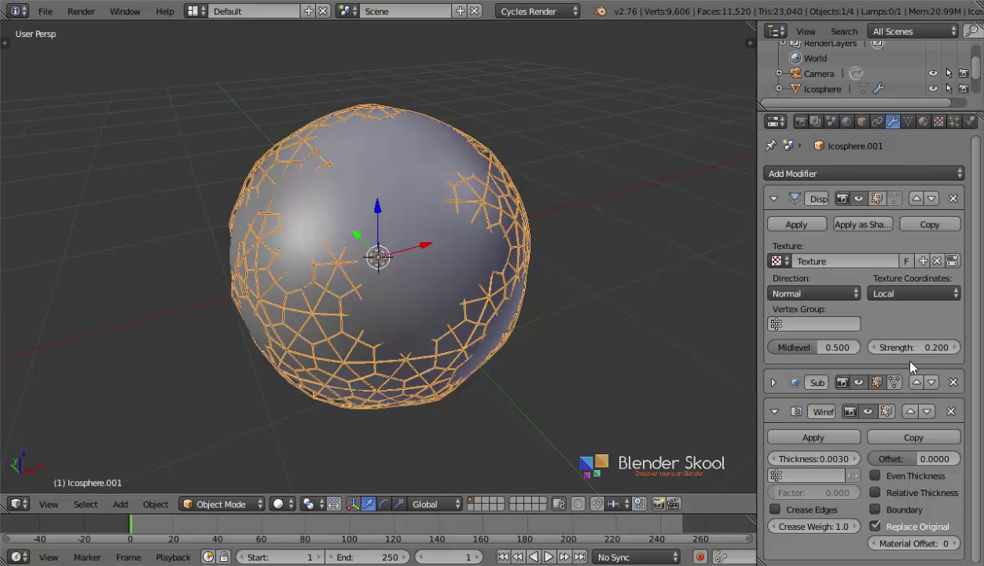
Scale the displaced wireframe copy up slightly so that its lines surround the solid sphere.
key(s)
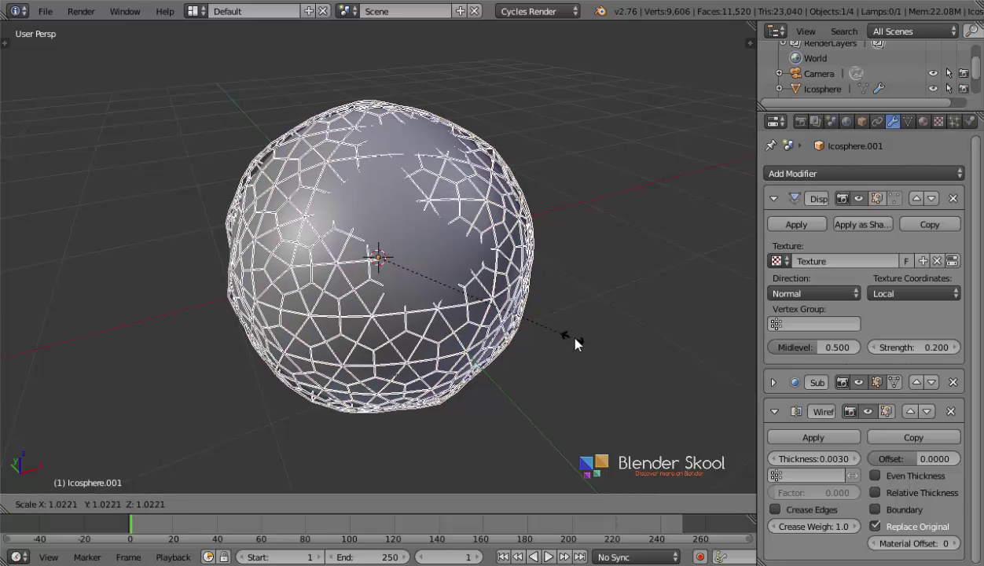
click(583, 346)
mouse_move(585, 346)
middle_down()
mouse_move(528, 300)
mouse_move(572, 333)
middle_up()
key(s)
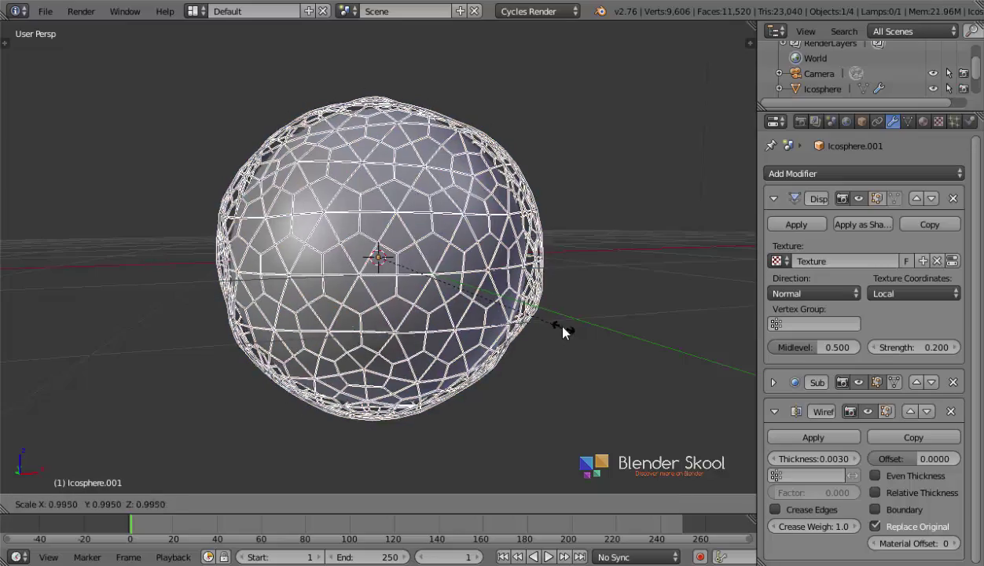
click(547, 320)
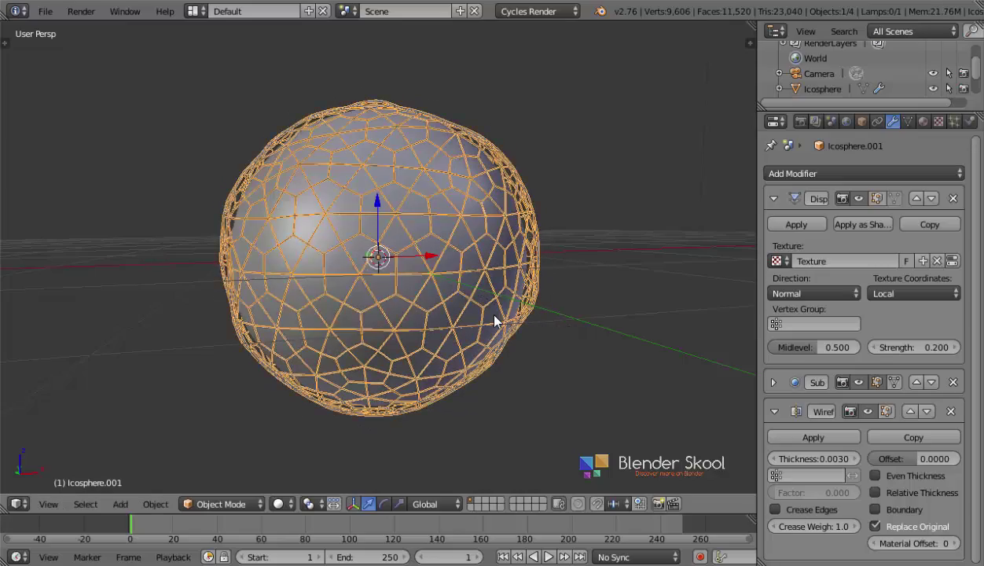
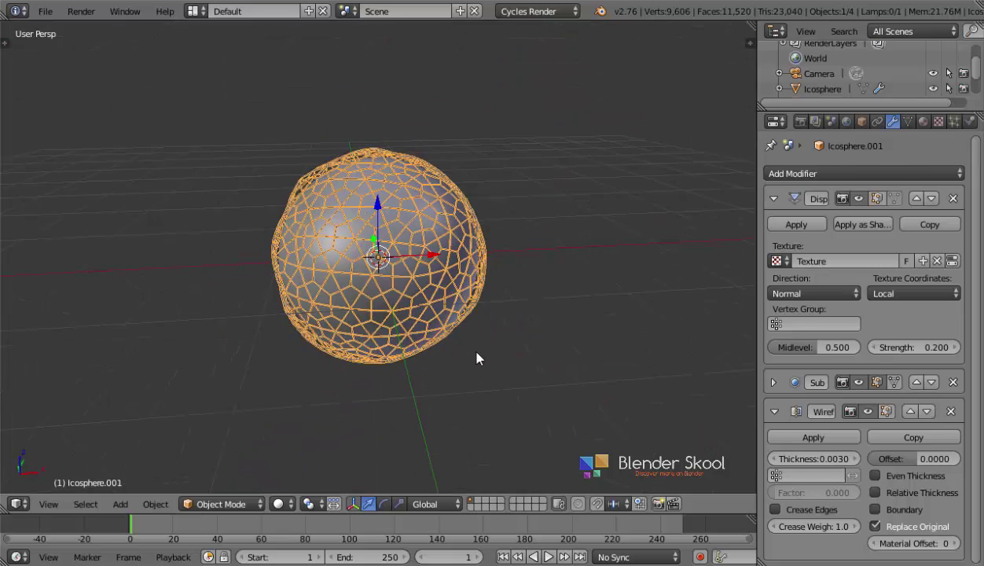
Preview the globe in Rendered viewport shading, then return to Solid shading.
click(291, 504)
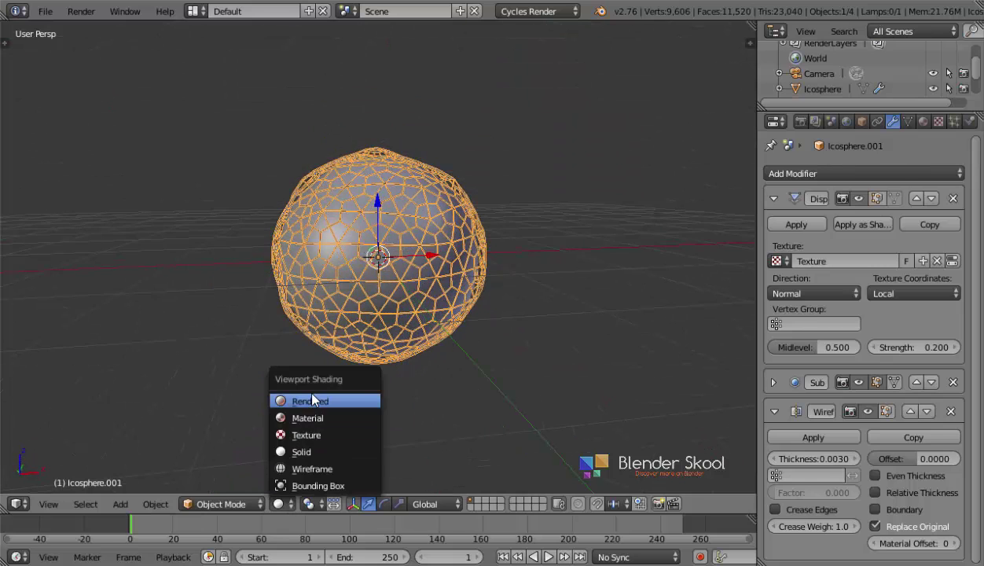
scroll(359, 272, up, 3)
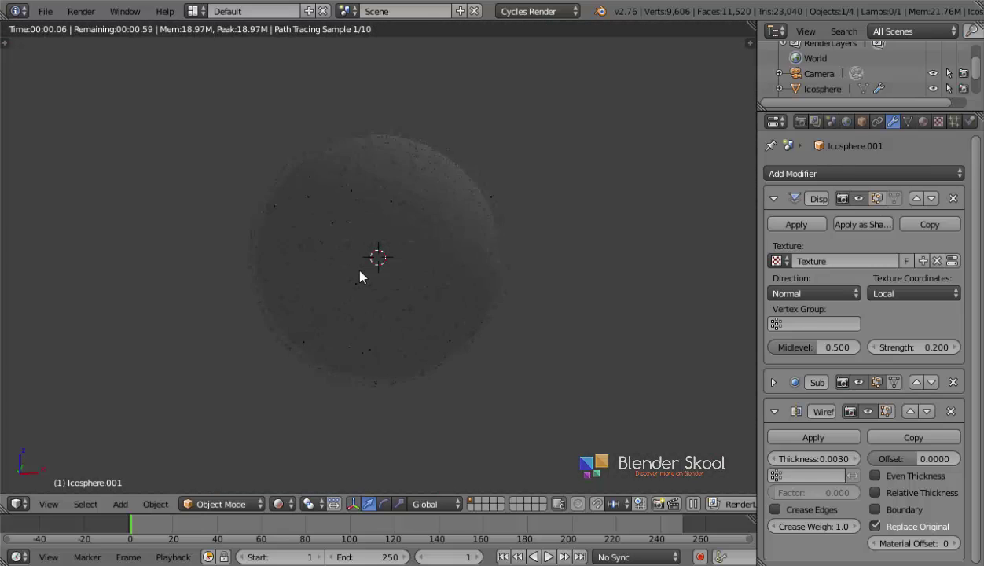
key(shift+z)
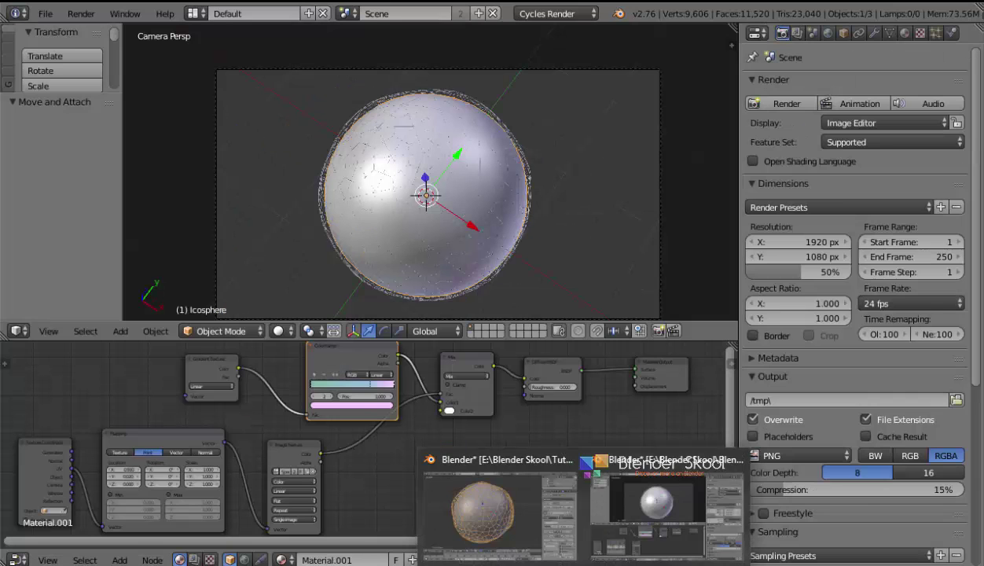
Look at the finished reference image of the globe in the image viewer and return to the globe scene in Blender.
click(591, 511)
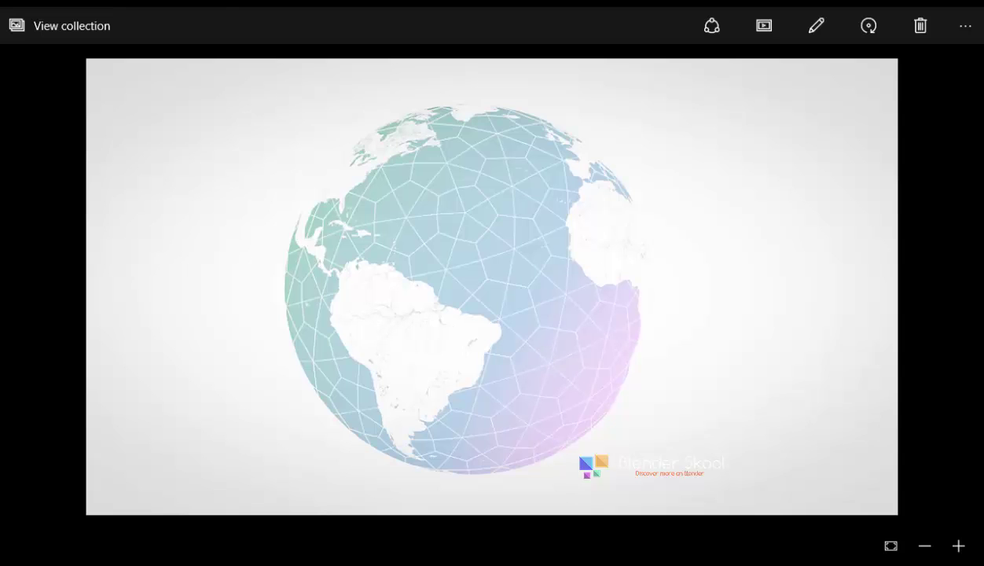
click(471, 487)
scroll(564, 63, down, 3)
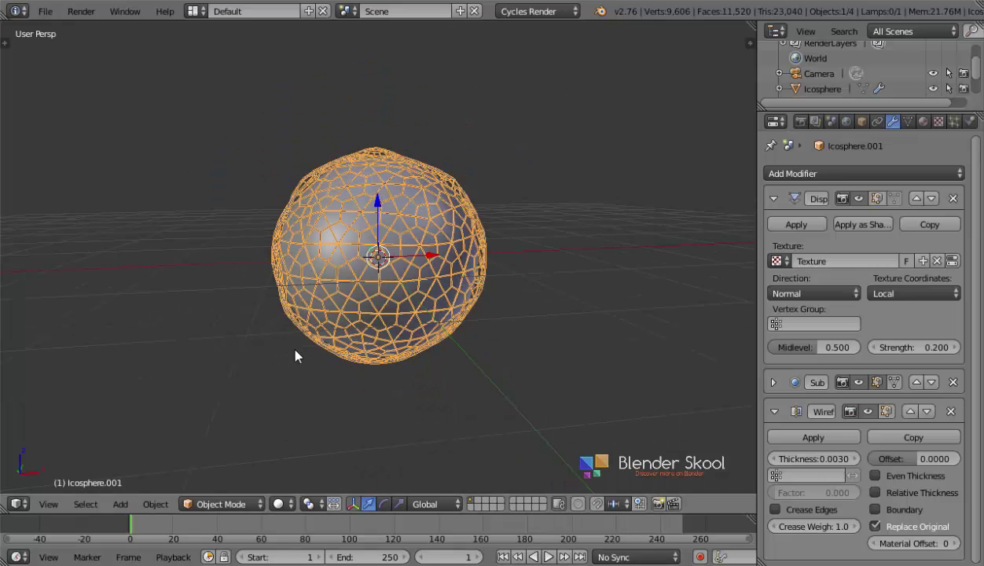
Enlarge the timeline area and change it to a Node Editor.
drag(179, 514, 167, 240)
click(16, 557)
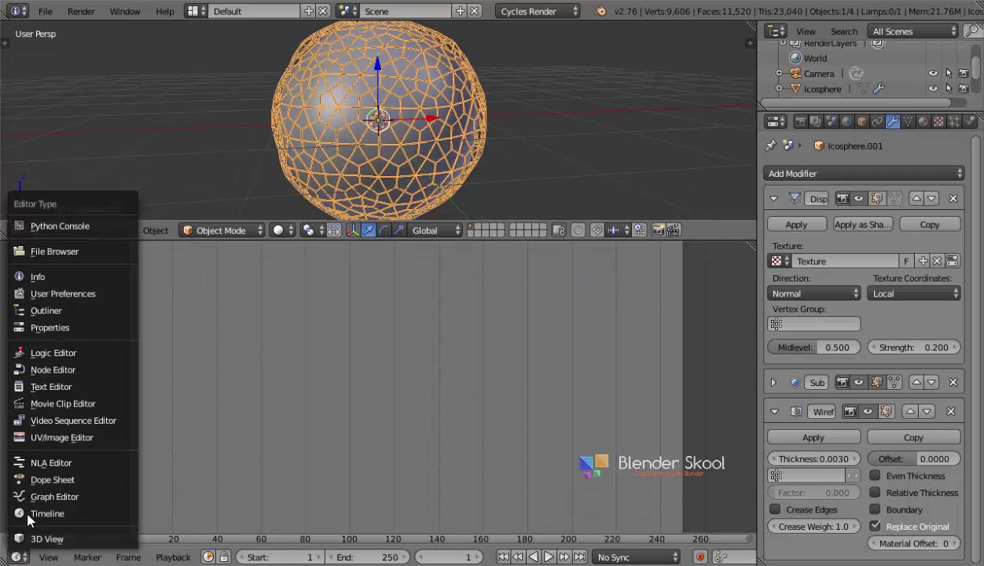
click(56, 368)
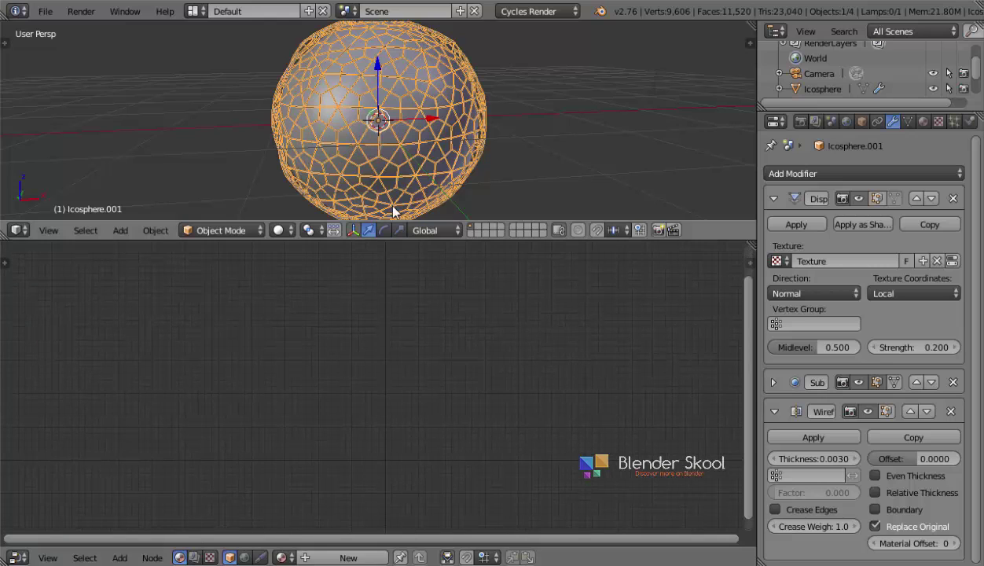
Create a new node-based material for the solid inner sphere and give the 3D view slightly more height.
right_click(447, 110)
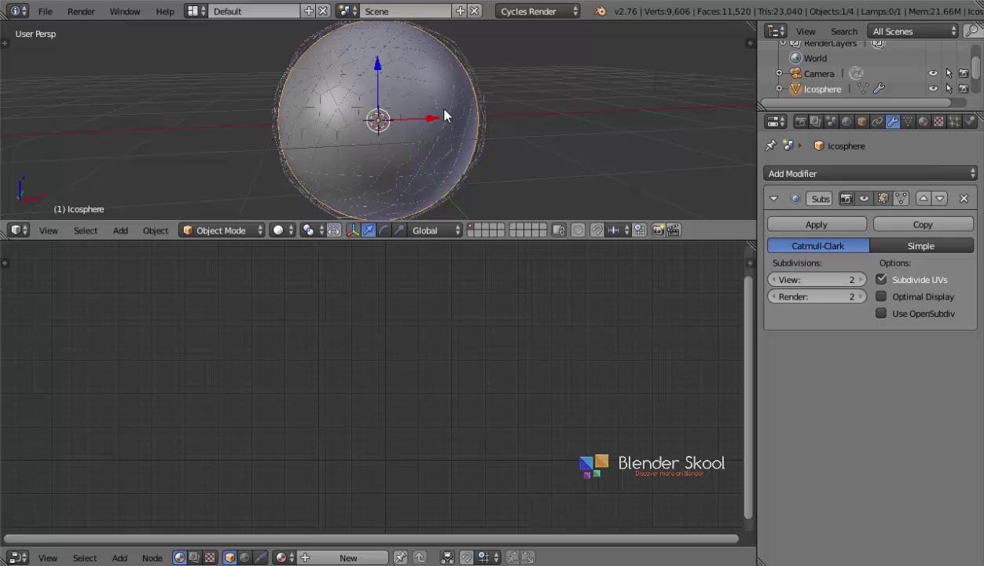
click(371, 555)
scroll(404, 421, up, 2)
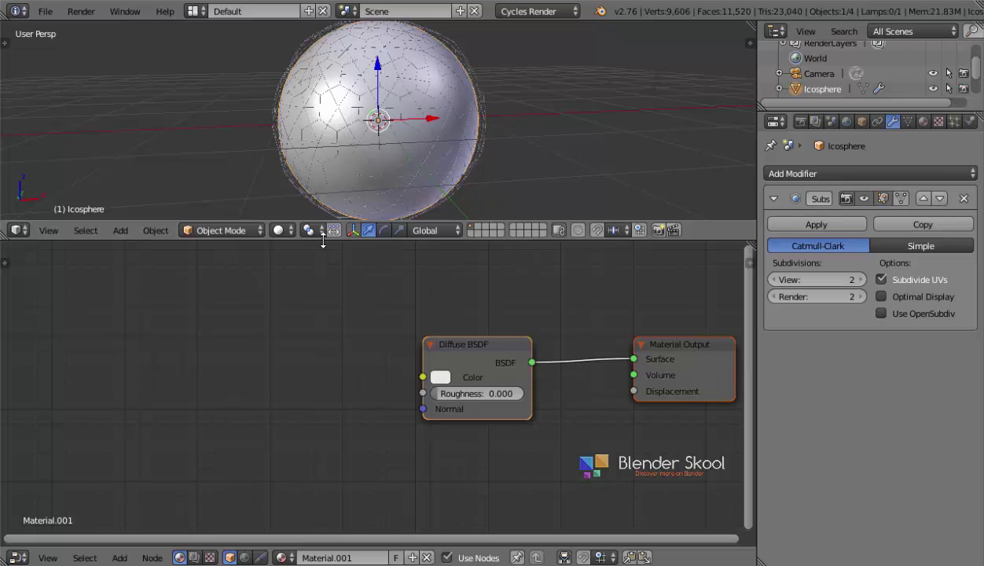
drag(319, 240, 318, 283)
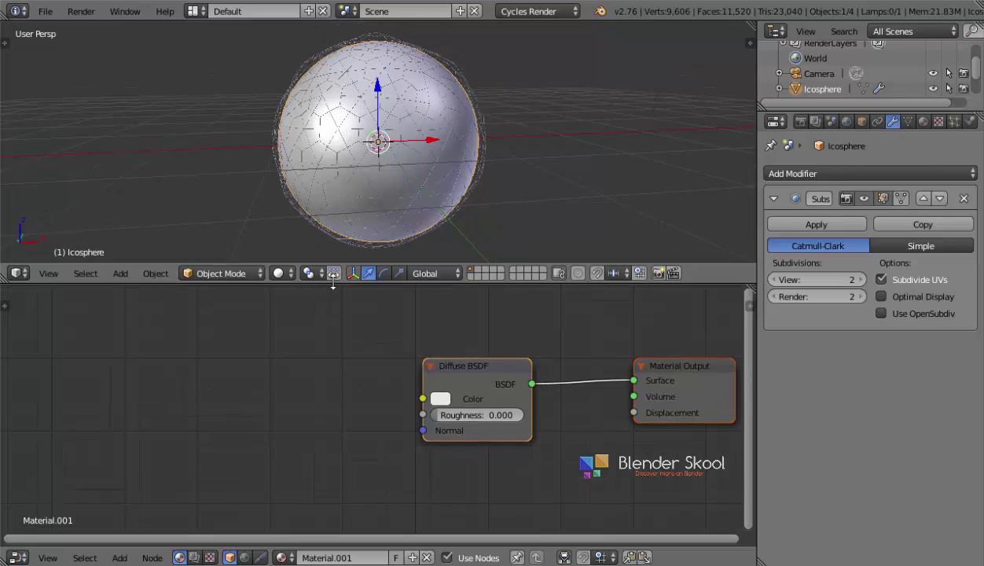
Set the world surface color to a near-white grey with RGB values of 0.911.
click(846, 121)
click(892, 276)
drag(963, 178, 963, 74)
Delete the lamp from the scene.
scroll(563, 162, down, 3)
scroll(575, 161, down, 6)
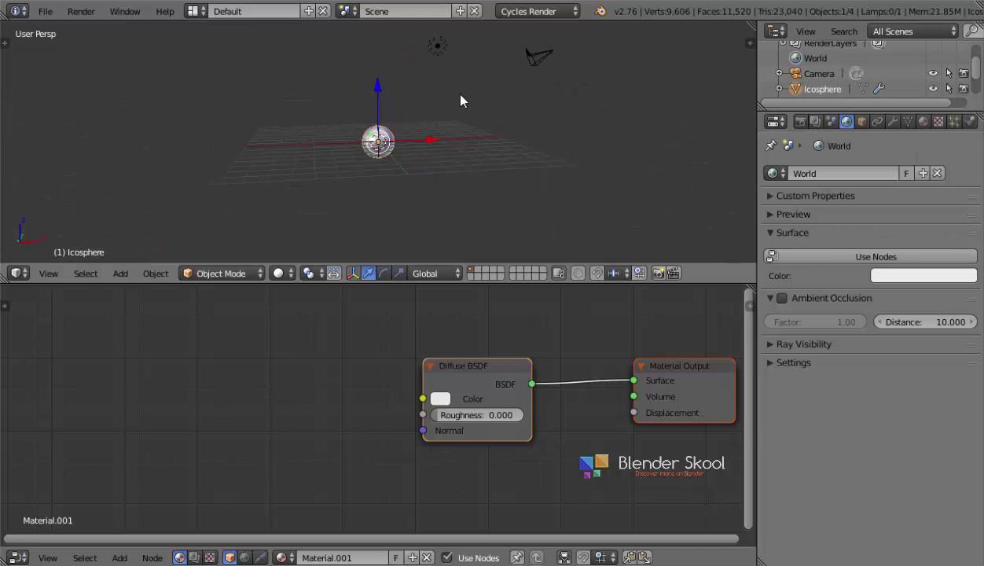
middle_drag(461, 95, 464, 160)
right_click(442, 43)
key(x)
click(417, 45)
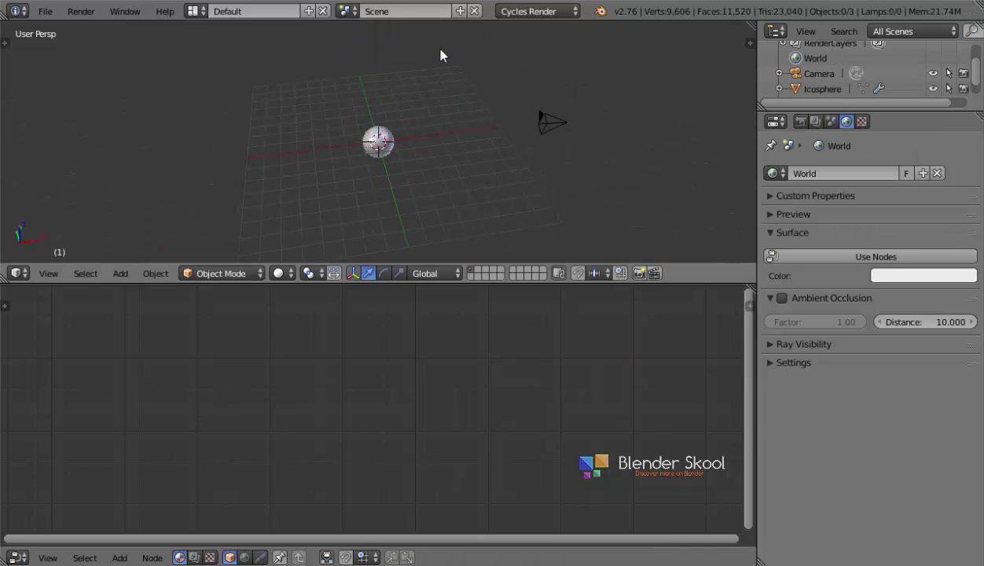
Brighten the world surface color to pure white and switch the 3D view to Rendered shading.
click(915, 276)
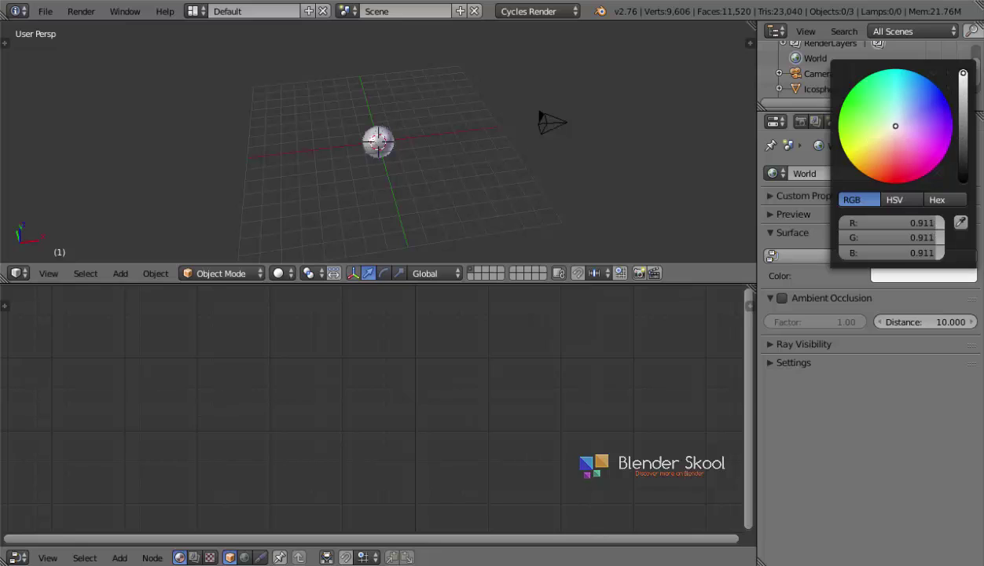
click(280, 273)
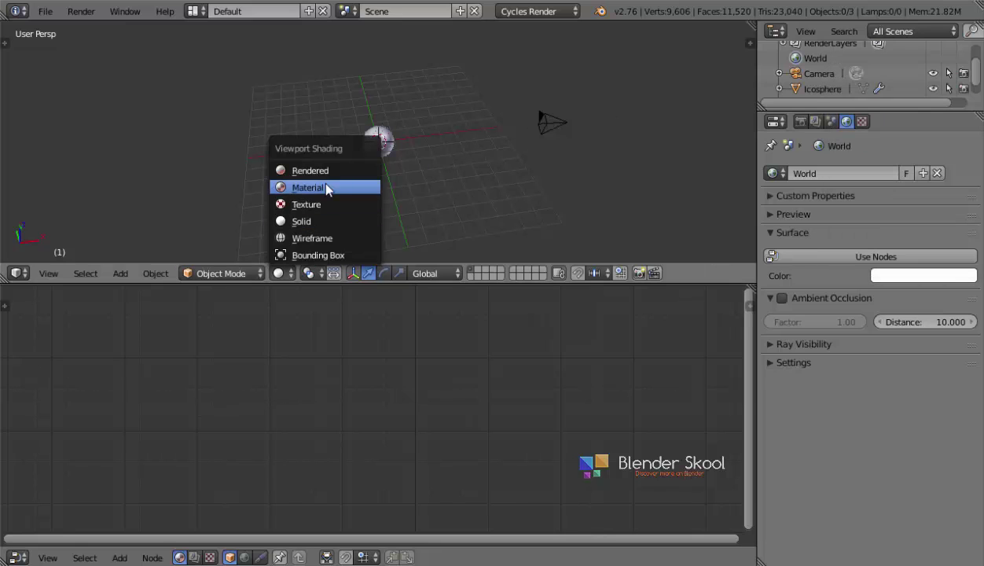
click(315, 187)
click(279, 273)
click(318, 170)
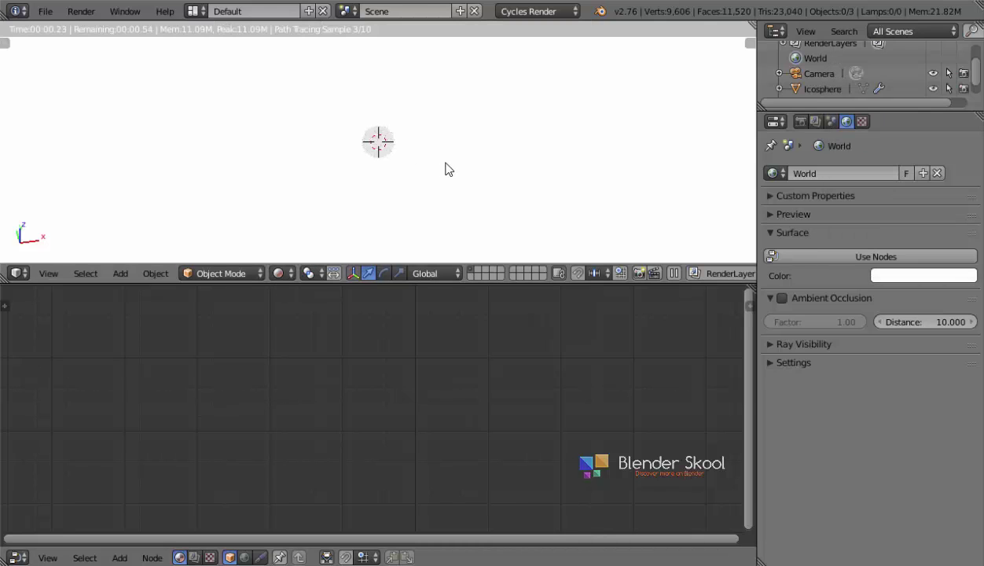
scroll(425, 168, up, 3)
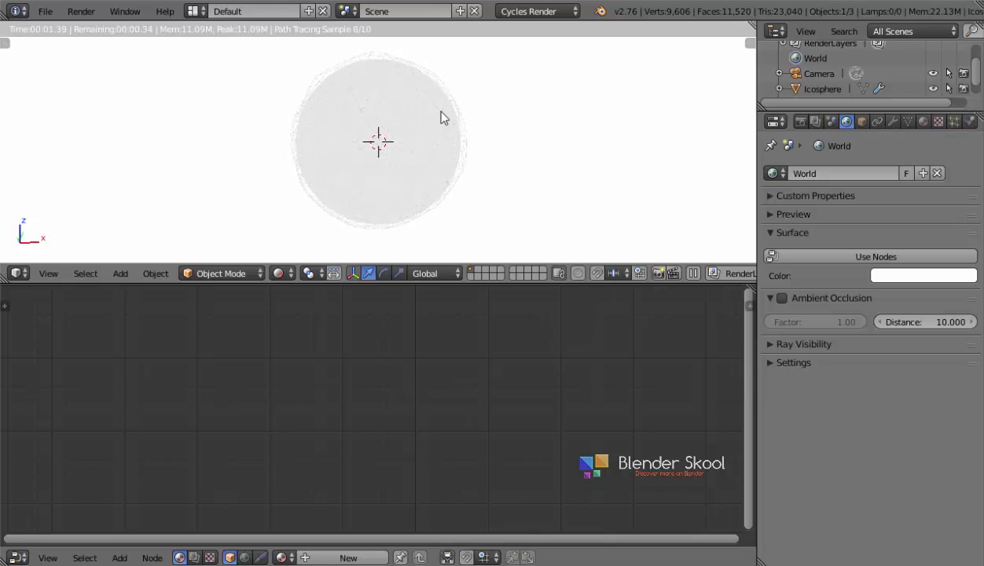
Add a Gradient Texture node to the solid sphere's material and connect its Fac output to the Diffuse BSDF's Color.
right_click(403, 140)
middle_drag(448, 392, 471, 401)
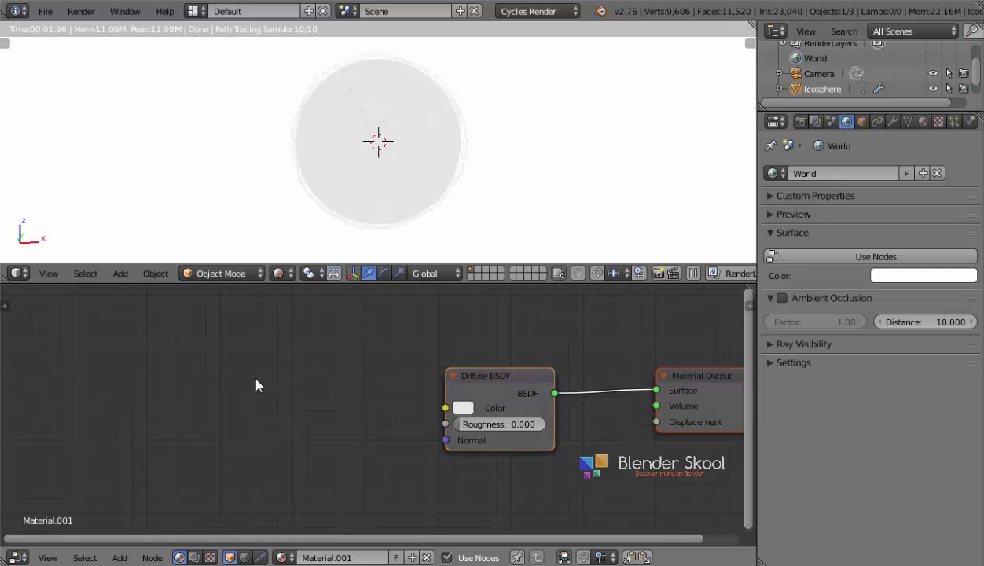
key(shift+a)
key(shift+a)
mouse_move(244, 399)
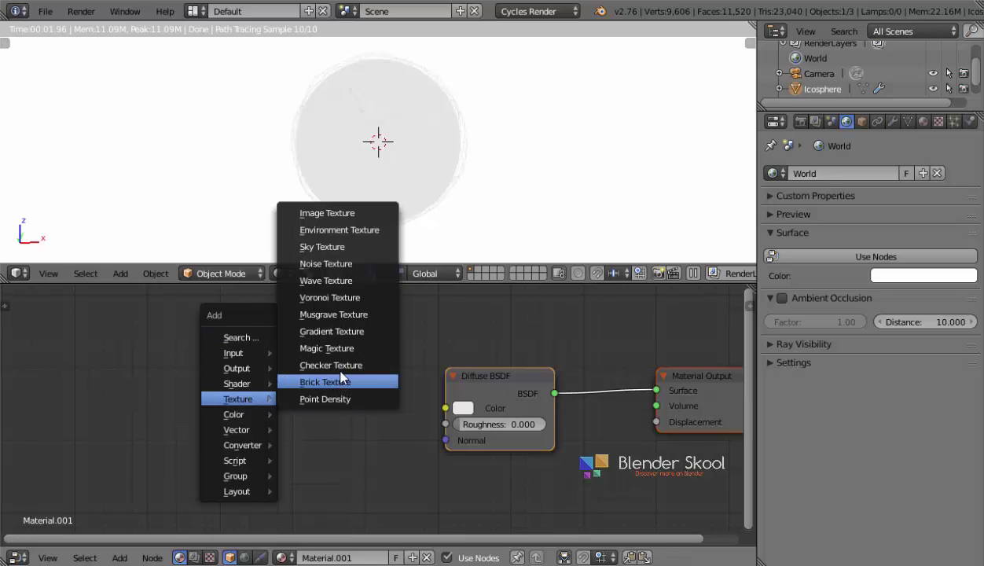
click(338, 331)
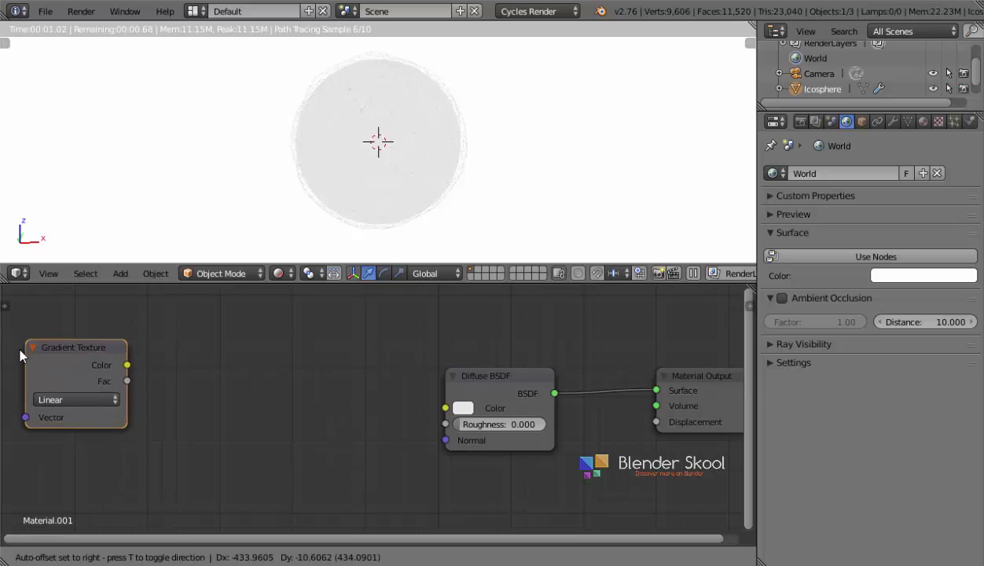
click(10, 345)
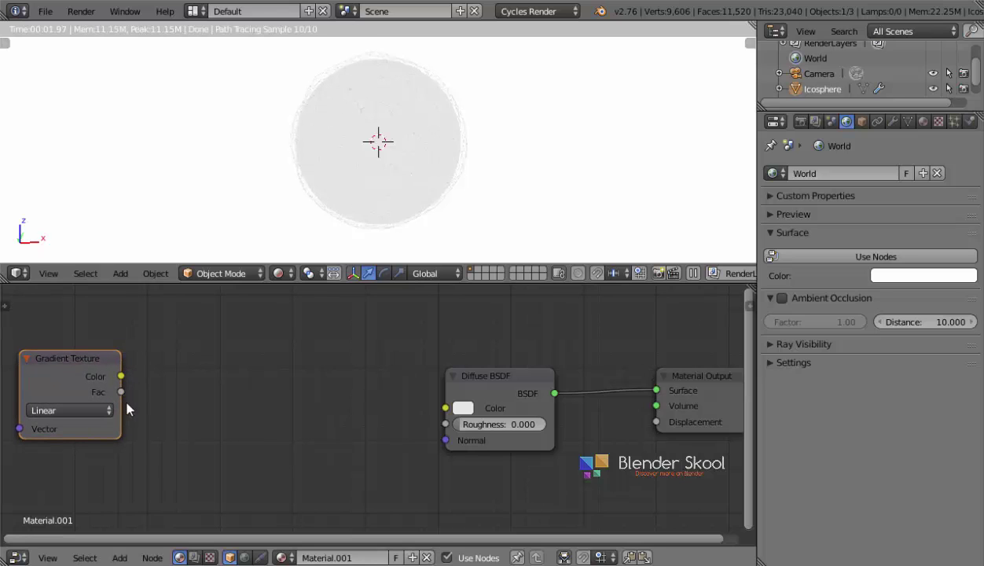
drag(120, 391, 445, 408)
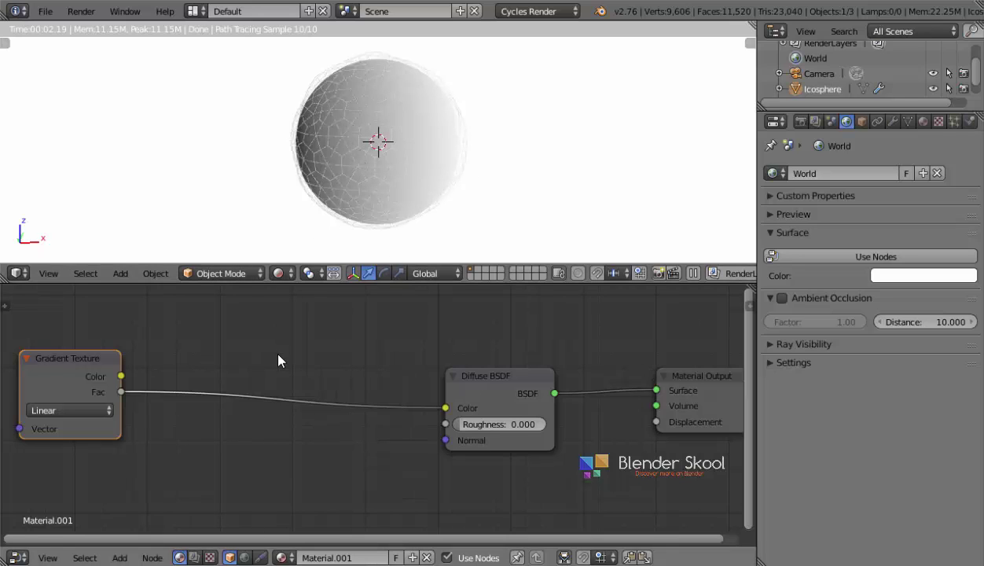
Insert a ColorRamp node between the Gradient Texture and the Diffuse BSDF.
key(shift+a)
mouse_move(253, 345)
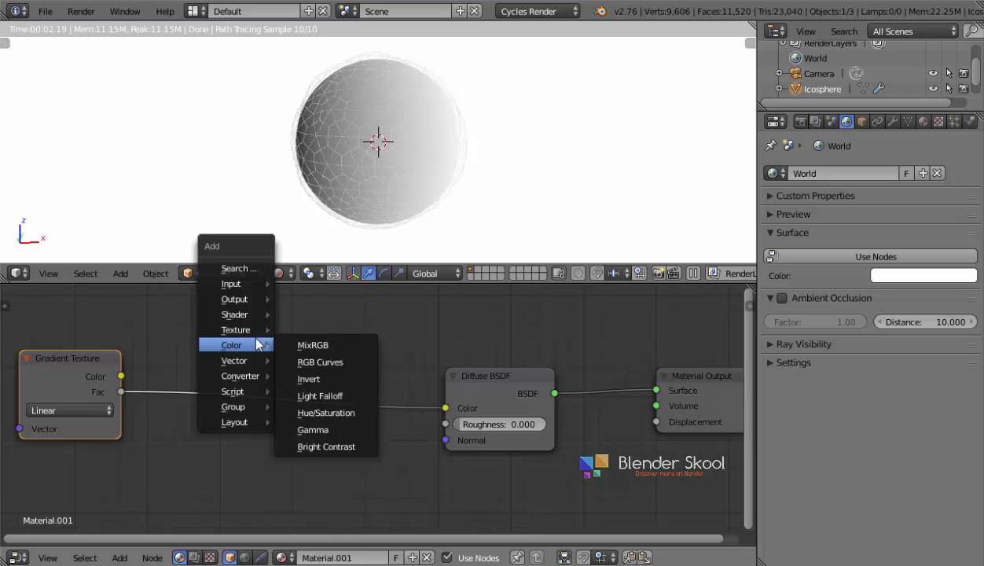
mouse_move(232, 376)
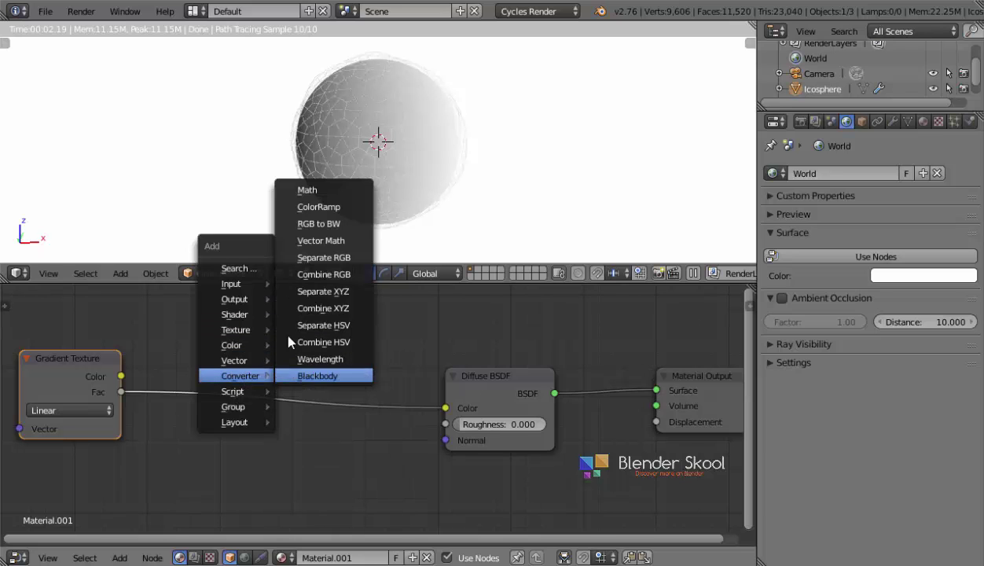
click(319, 207)
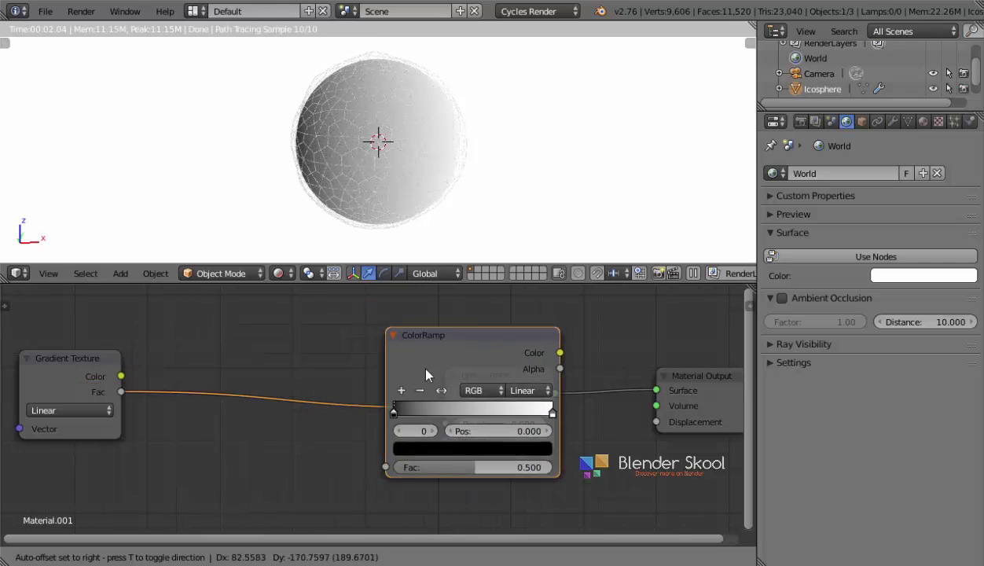
click(185, 319)
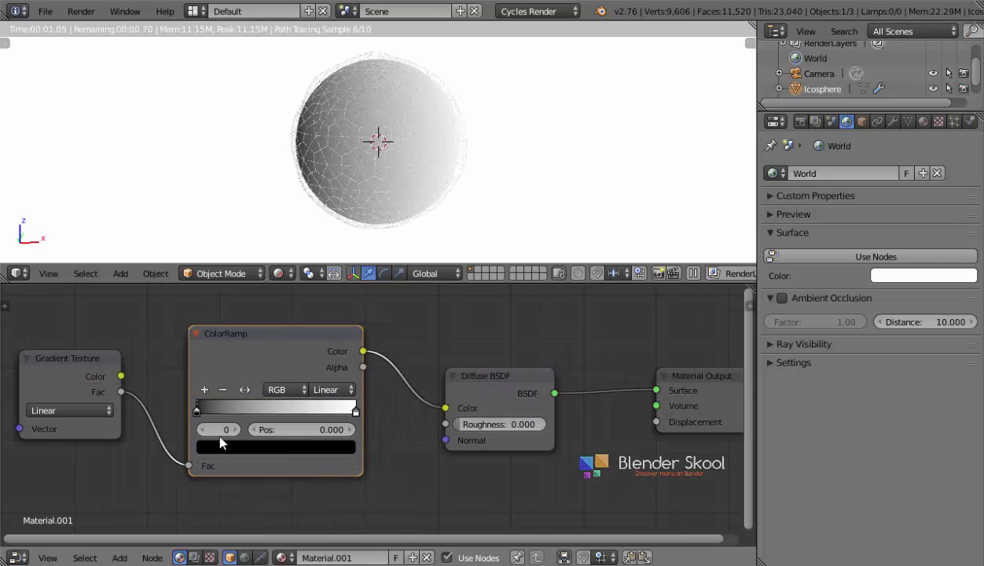
Try a green color by eye, hex 5EAC7D, on the ColorRamp's first stop, with the color shown in Hex mode.
drag(198, 409, 103, 448)
click(354, 412)
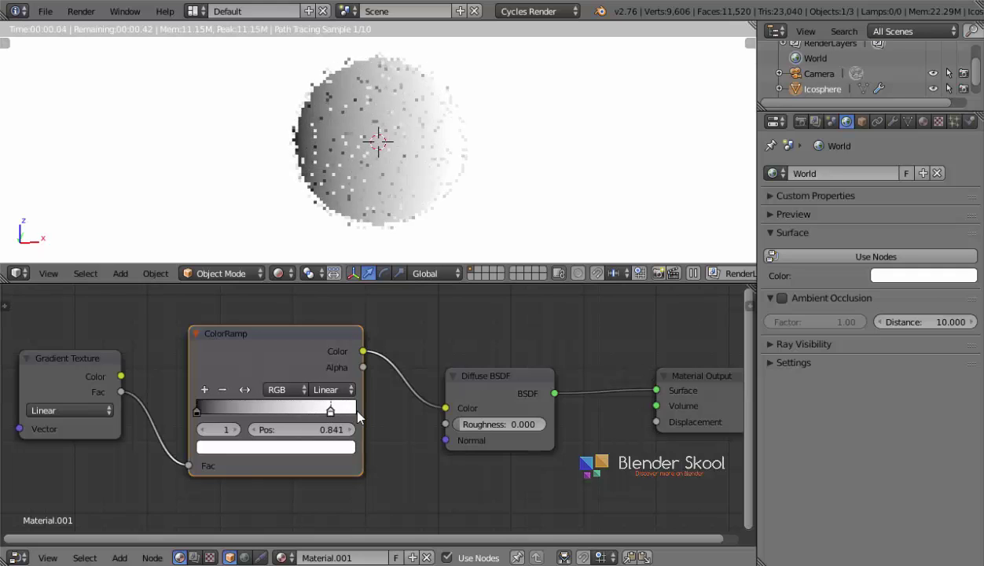
click(197, 412)
click(222, 447)
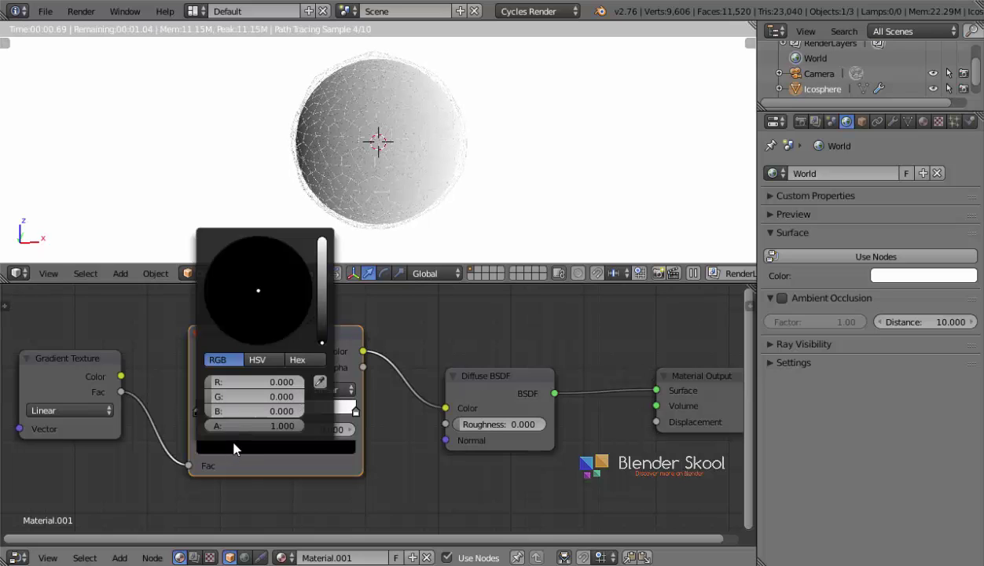
drag(318, 287, 321, 250)
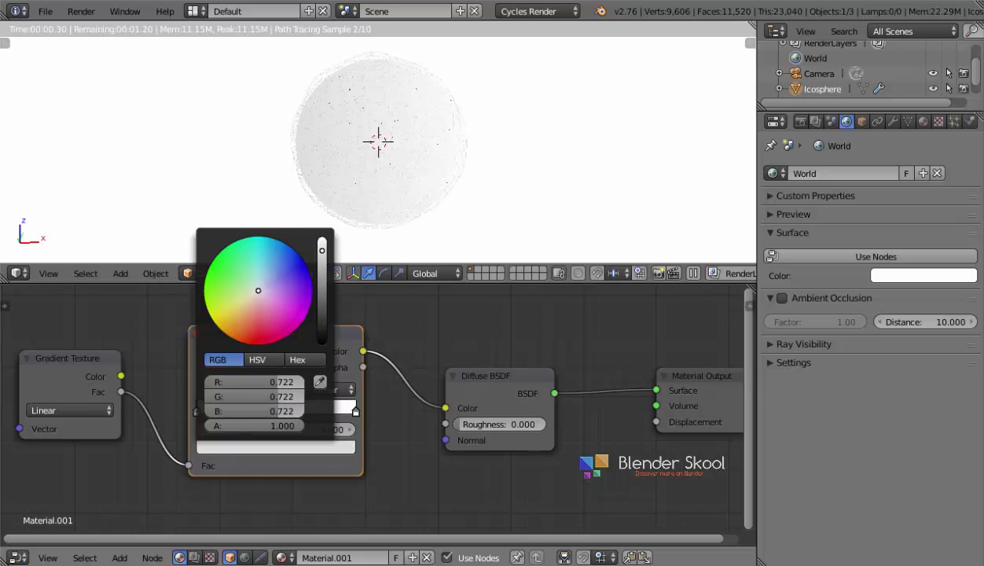
click(319, 240)
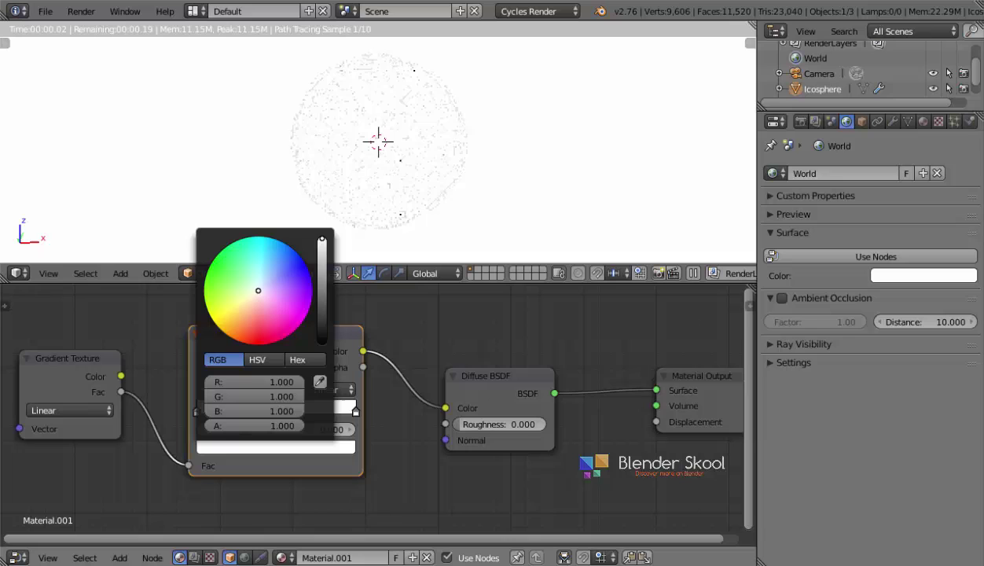
click(298, 359)
click(279, 385)
click(253, 338)
drag(254, 287, 244, 283)
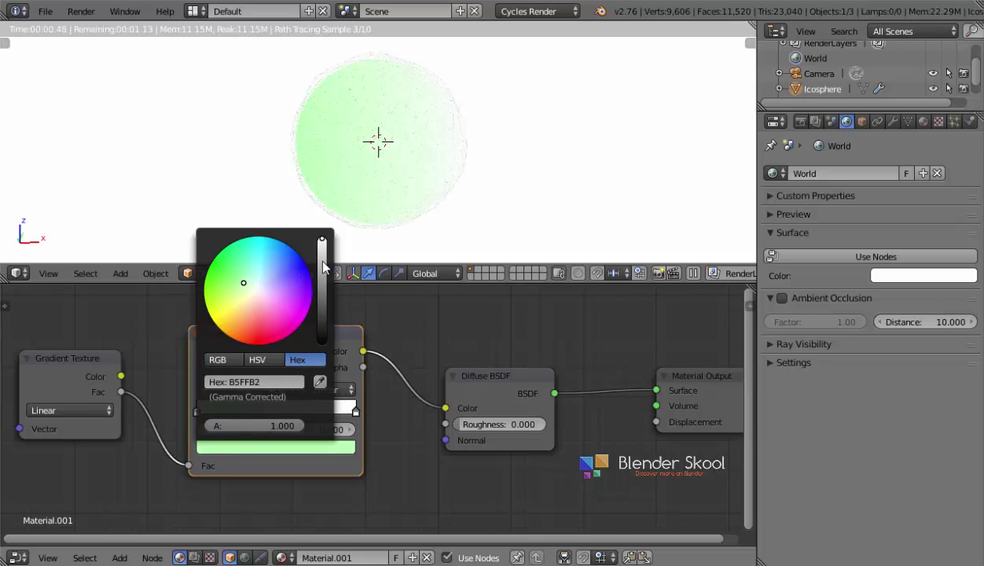
drag(320, 258, 322, 270)
click(242, 271)
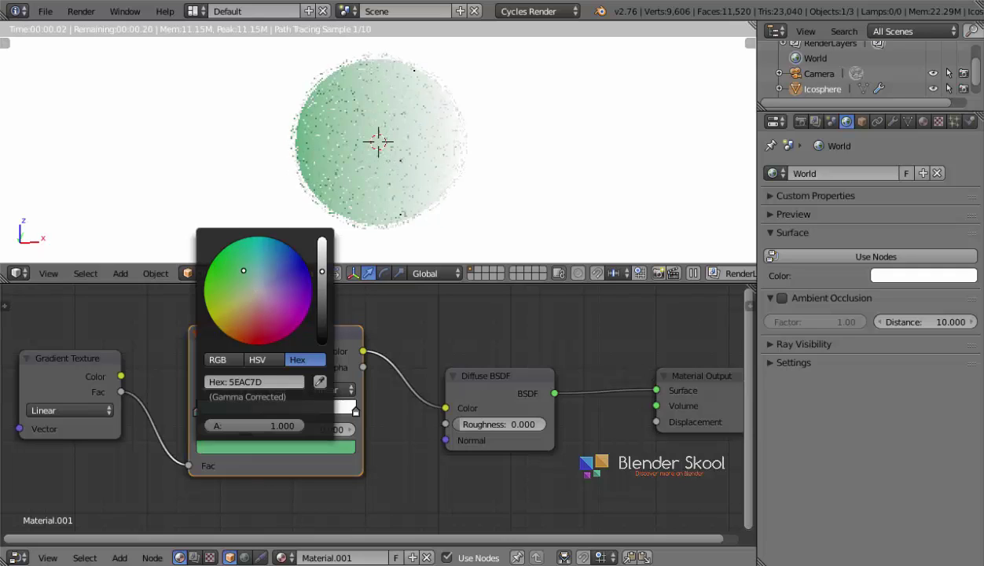
Set the hex color of the ColorRamp's first stop to 82BAA3.
click(264, 377)
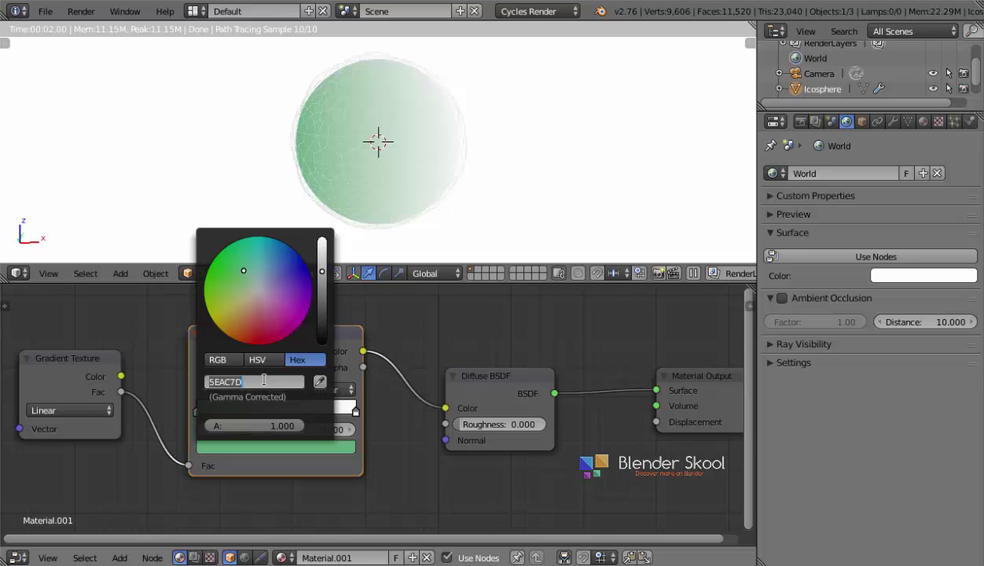
text(82baa3)
key(Return)
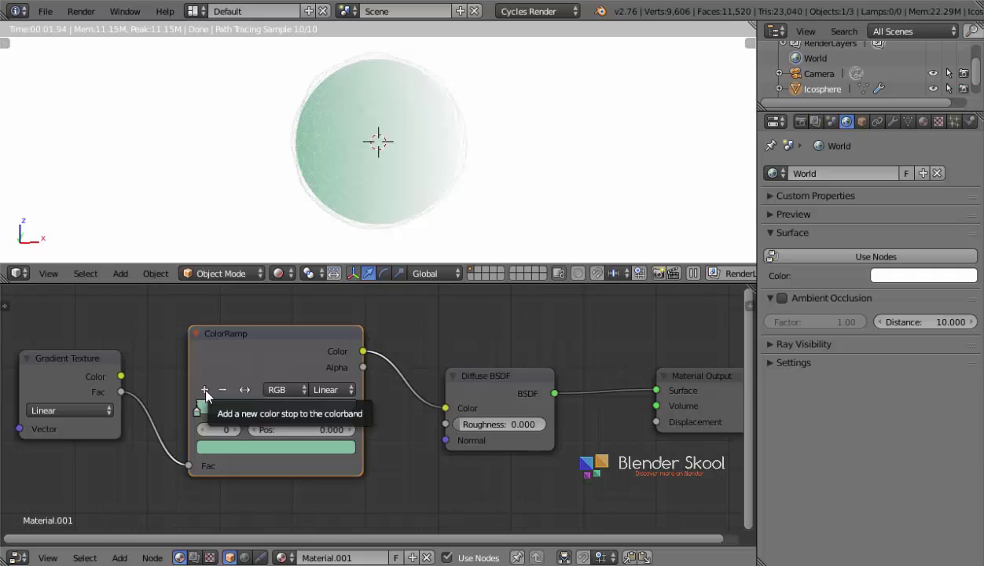
Add a middle stop at position 0.500 on the ColorRamp and set its hex color to 9DBEED.
click(204, 389)
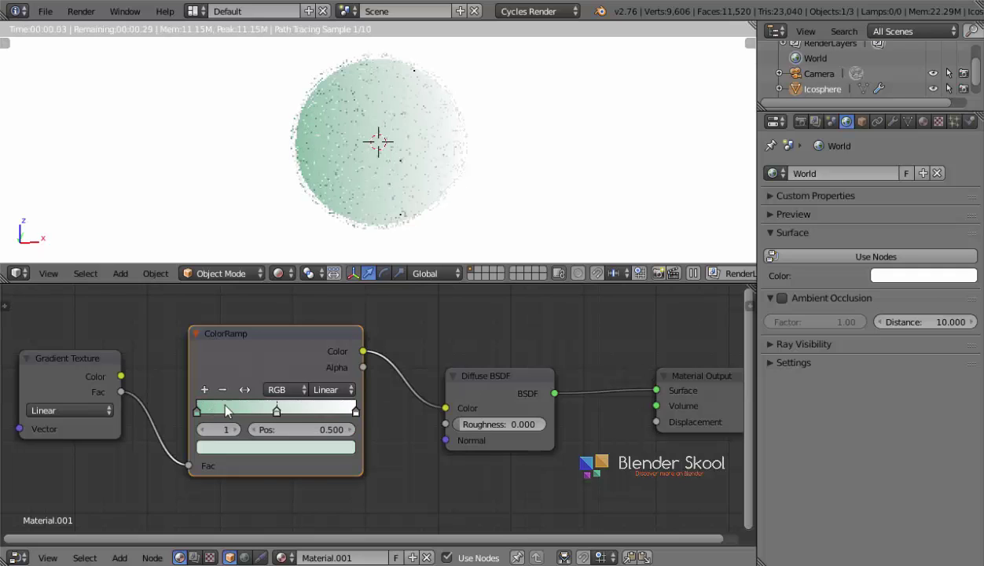
click(276, 447)
click(269, 382)
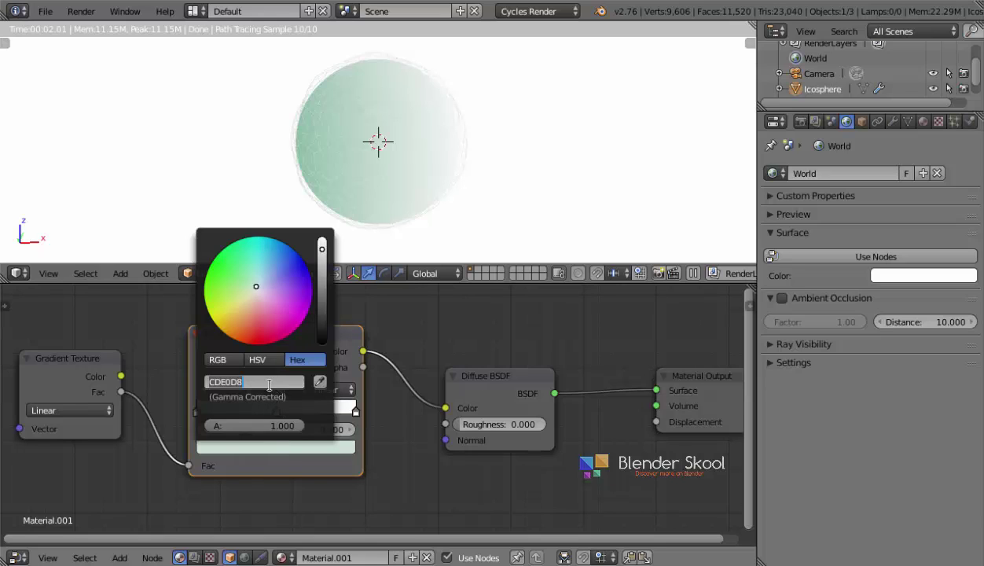
text(9dbeed)
key(Return)
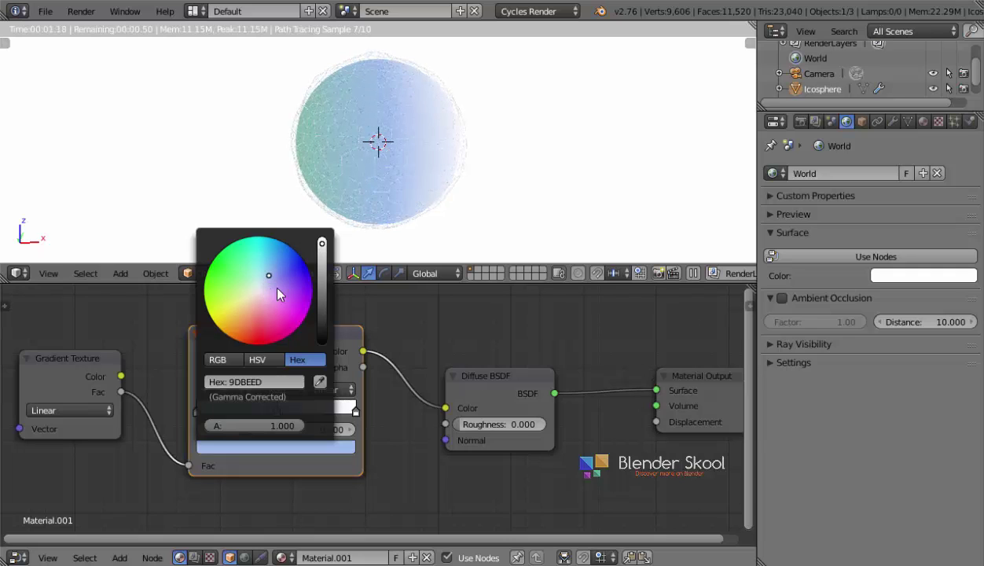
Set the ColorRamp's last stop to a light pink-violet by entering a hex color.
click(355, 409)
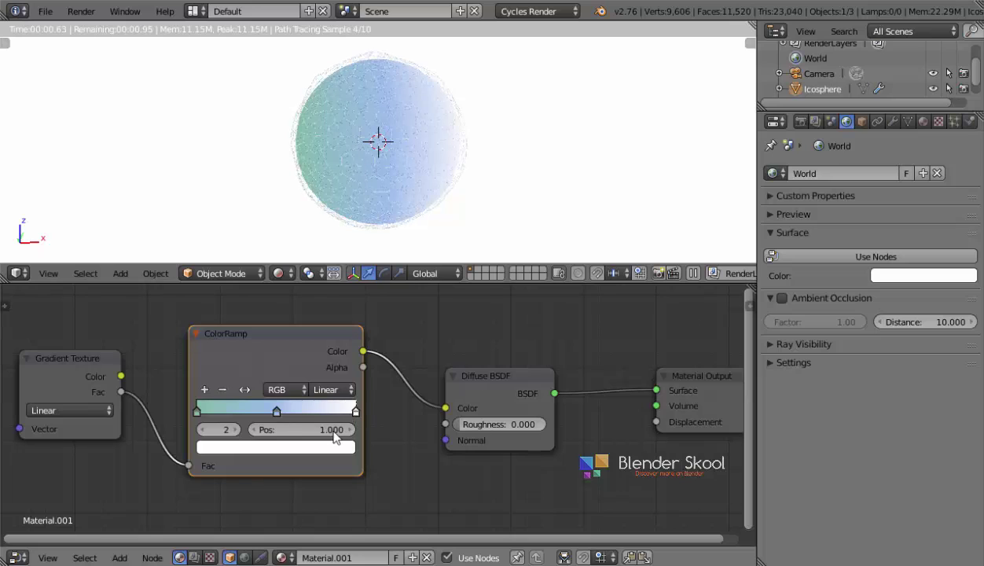
click(306, 456)
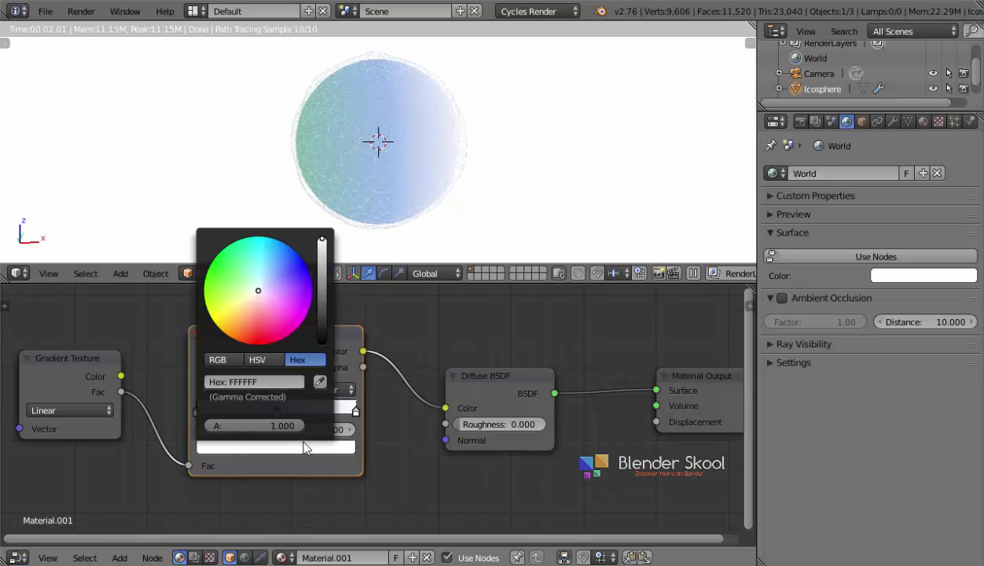
click(275, 379)
text(f7ccff)
key(Return)
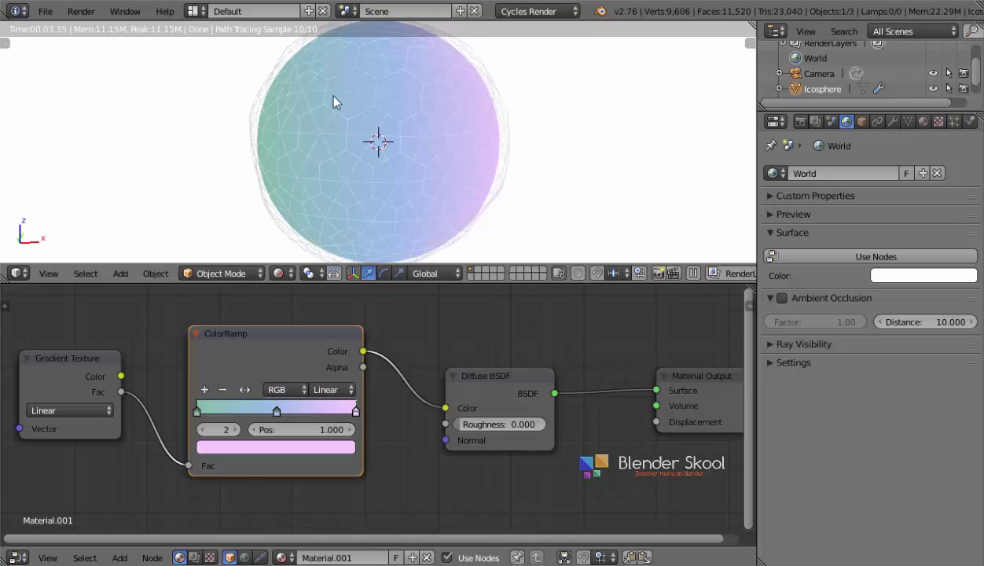
scroll(362, 196, up, 2)
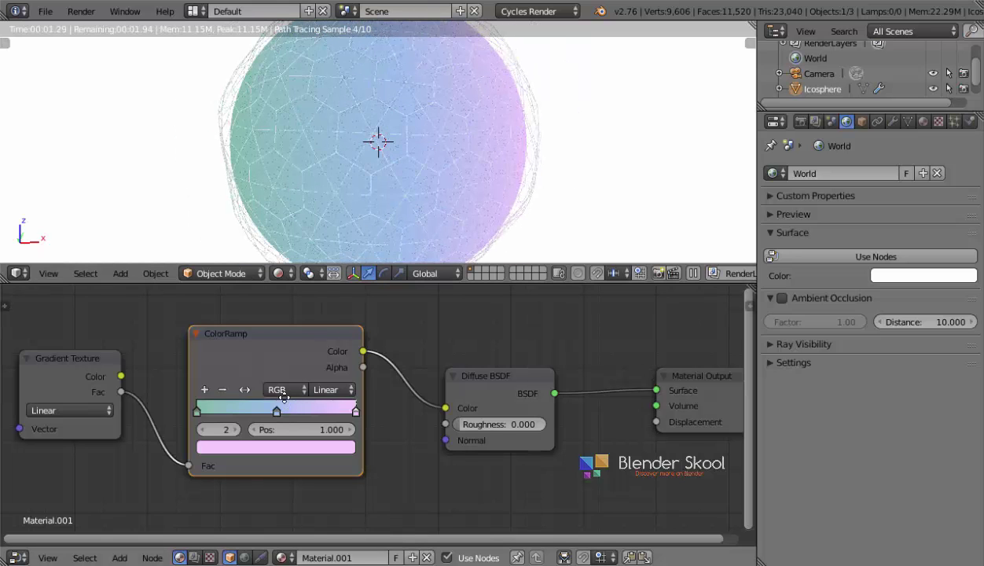
middle_drag(280, 393, 329, 348)
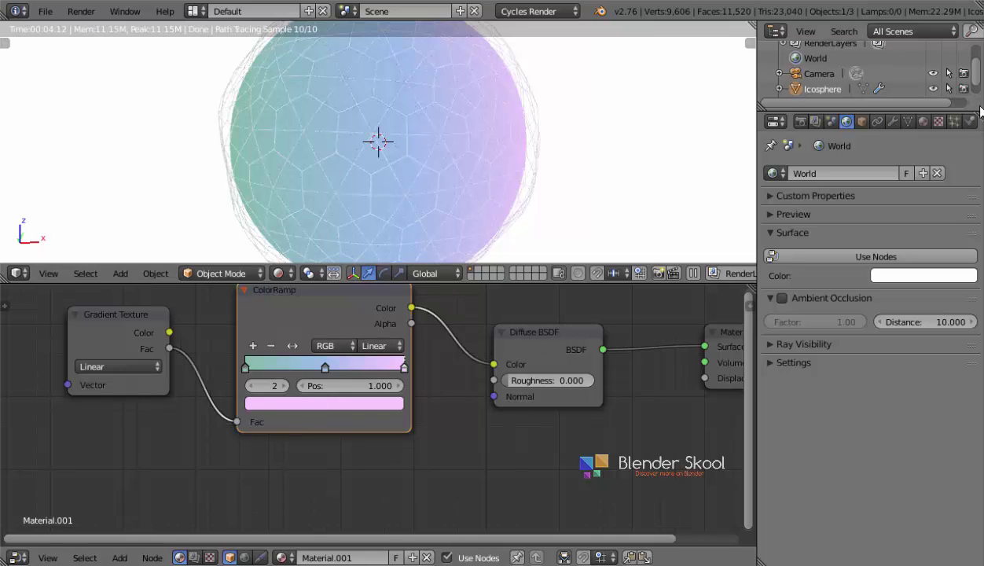
Enlarge the Outliner area in both height and width and change it to a UV/Image Editor.
drag(973, 116, 972, 319)
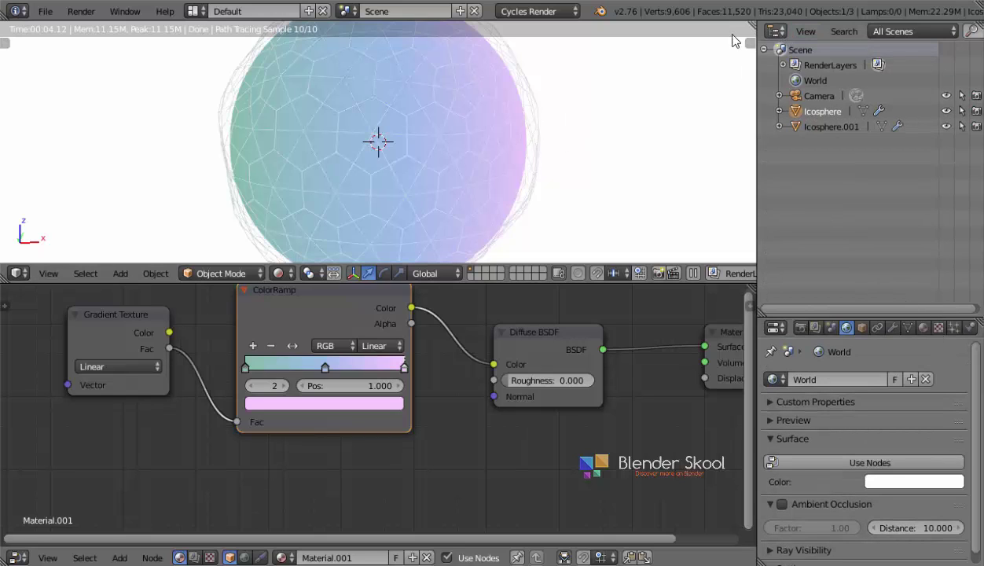
click(782, 34)
click(777, 31)
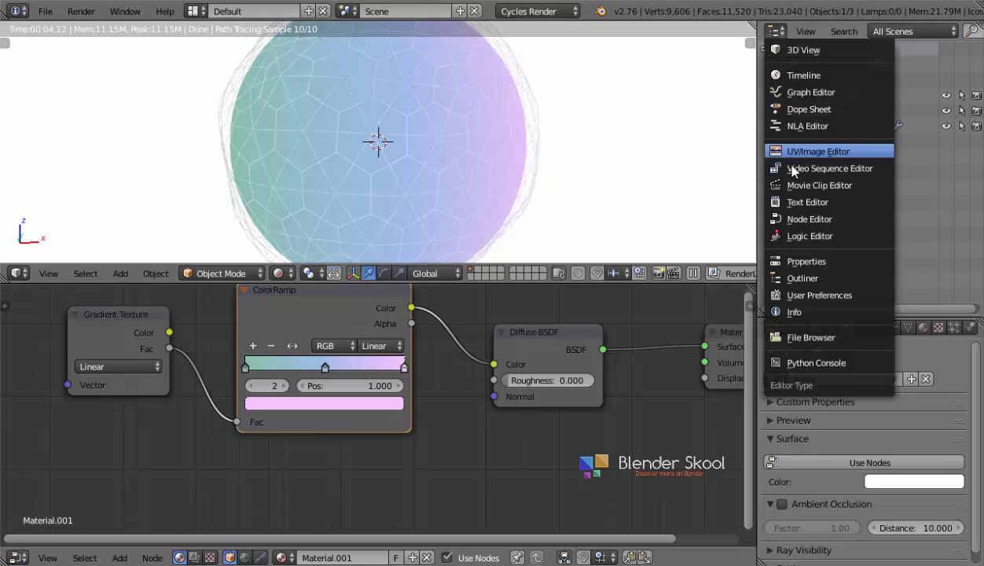
click(769, 151)
drag(758, 141, 685, 148)
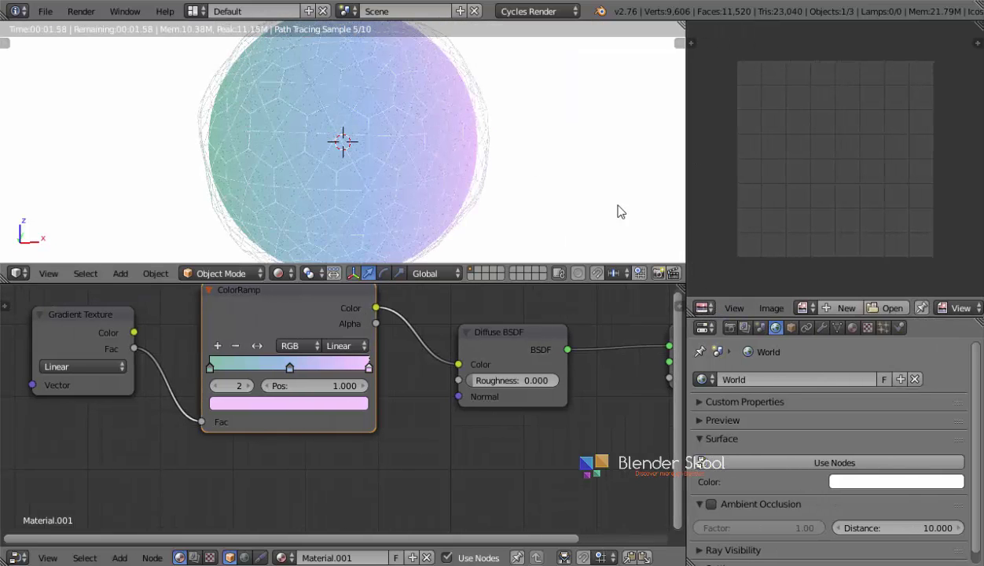
Open the black-and-white world map SpecMask.png in the UV/Image Editor.
click(879, 308)
scroll(95, 208, down, 5)
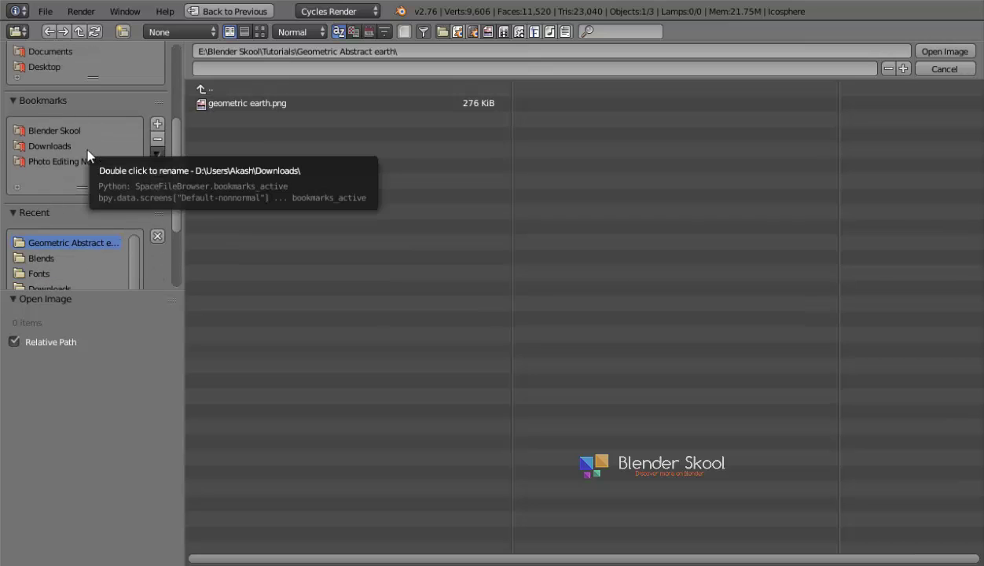
click(95, 212)
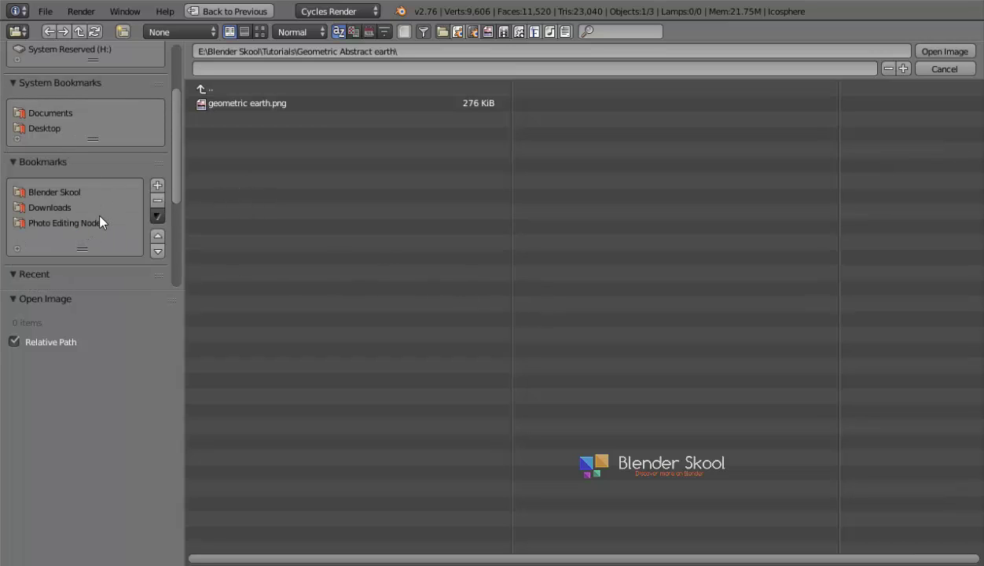
scroll(131, 166, up, 4)
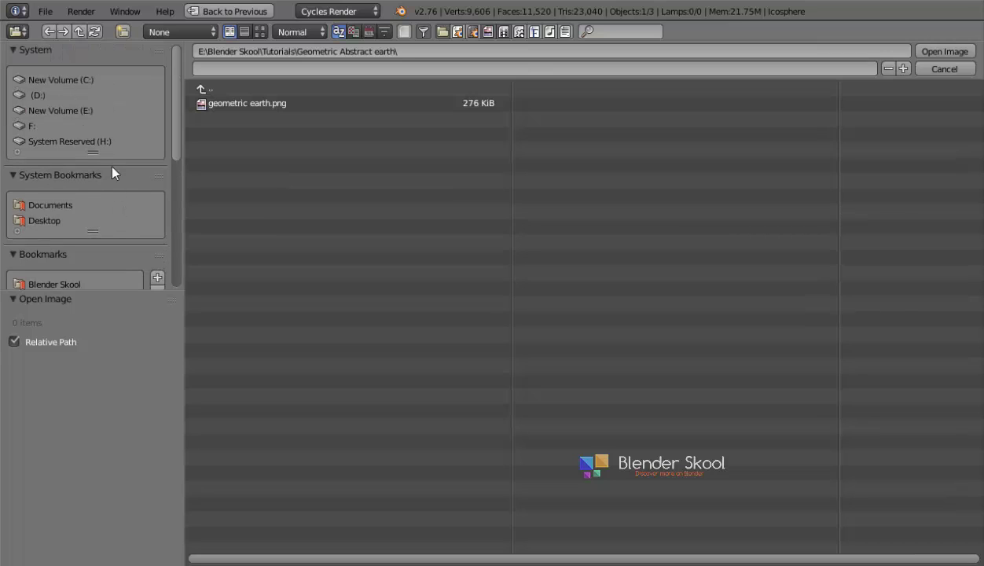
scroll(110, 219, down, 4)
scroll(70, 189, up, 2)
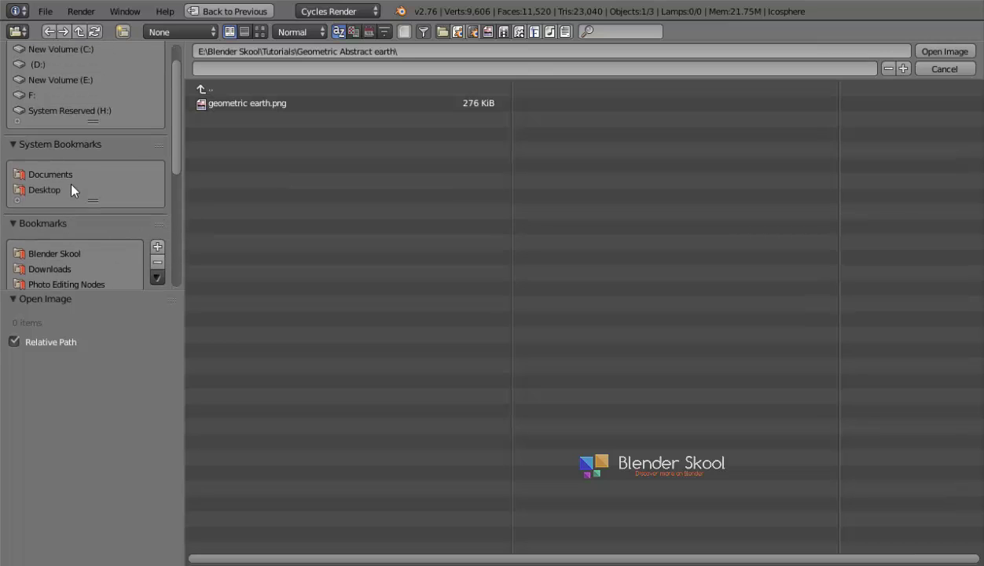
scroll(71, 130, up, 1)
scroll(55, 118, down, 2)
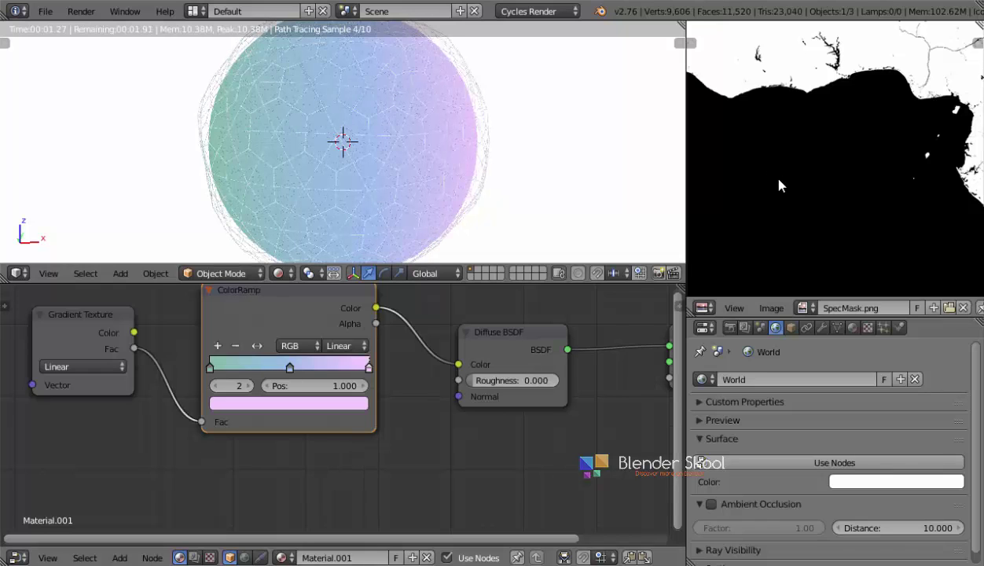
scroll(780, 185, down, 5)
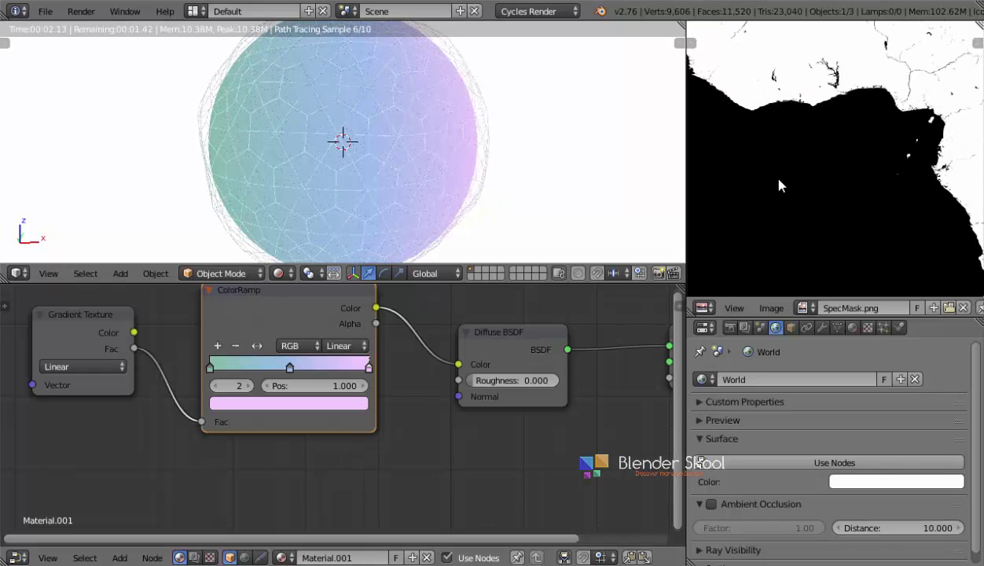
scroll(780, 186, down, 3)
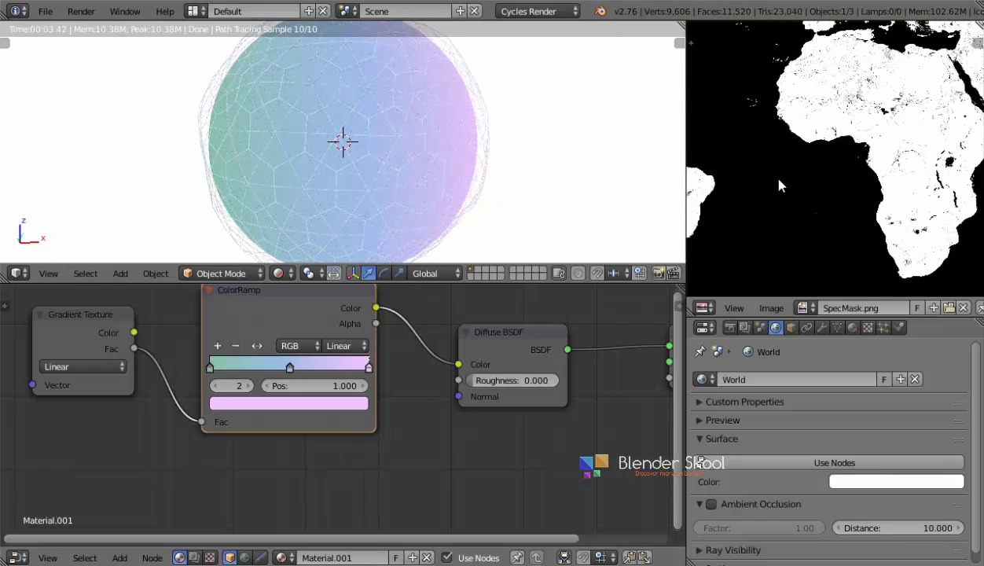
middle_drag(780, 185, 817, 220)
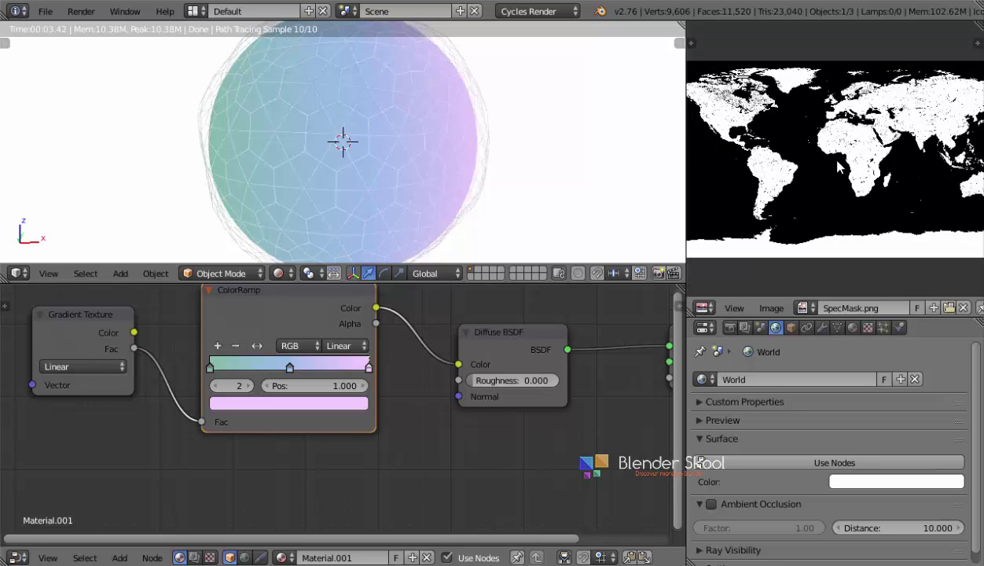
key(Home)
scroll(818, 189, up, 2)
scroll(817, 185, down, 2)
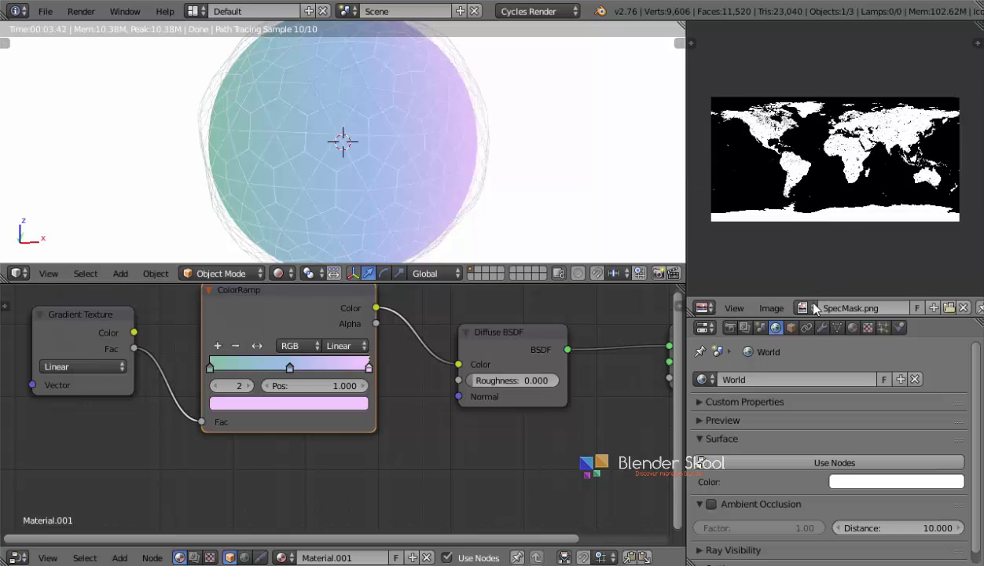
Add an Image Texture node below the ColorRamp and assign the loaded SpecMask.png image to it.
middle_drag(484, 389, 483, 374)
key(shift+a)
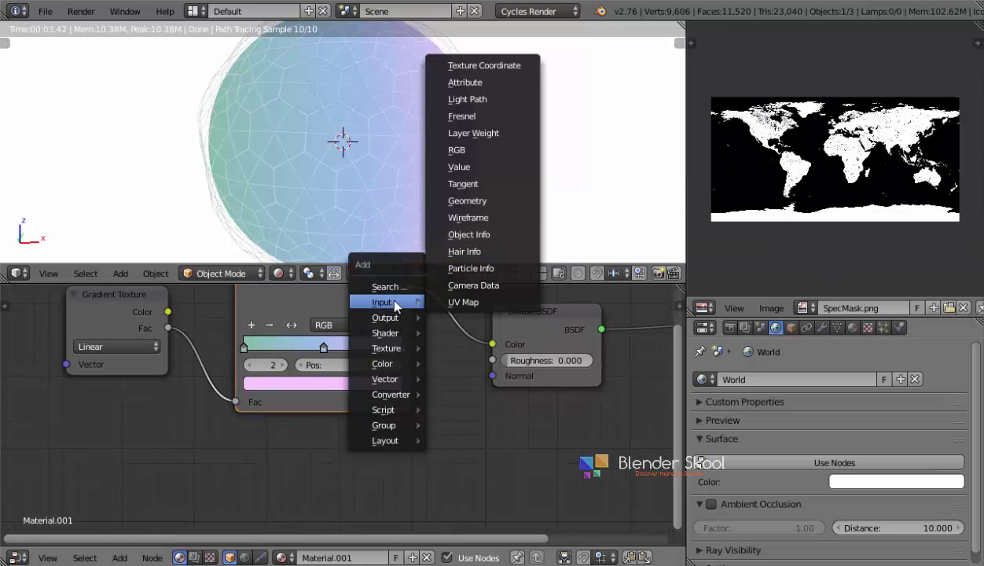
mouse_move(409, 349)
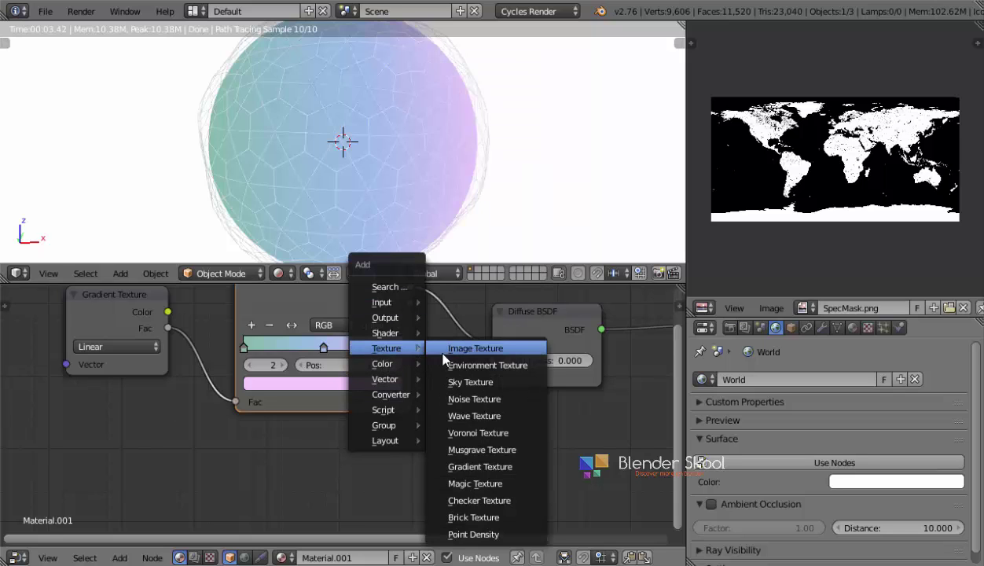
click(476, 349)
click(241, 430)
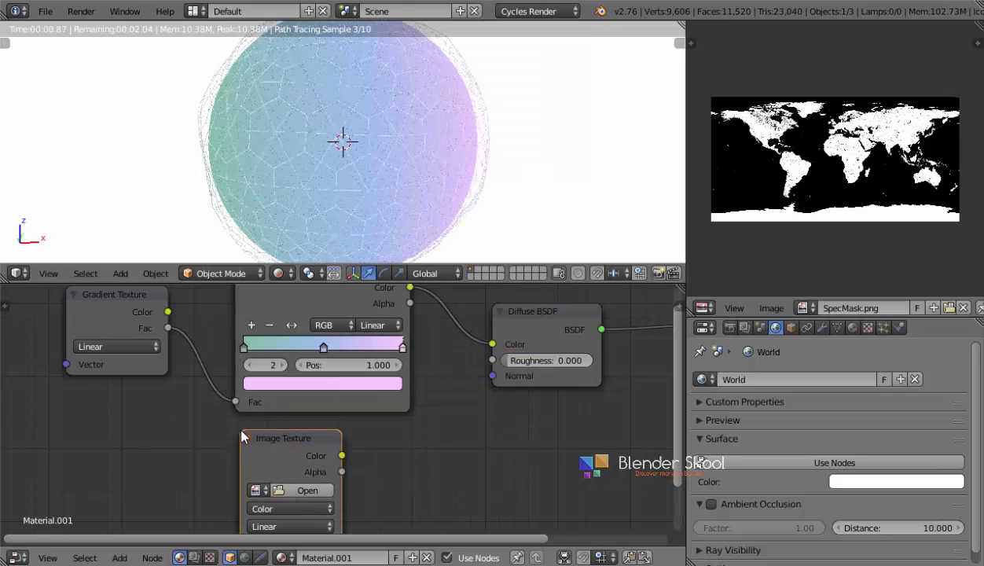
click(257, 489)
click(353, 344)
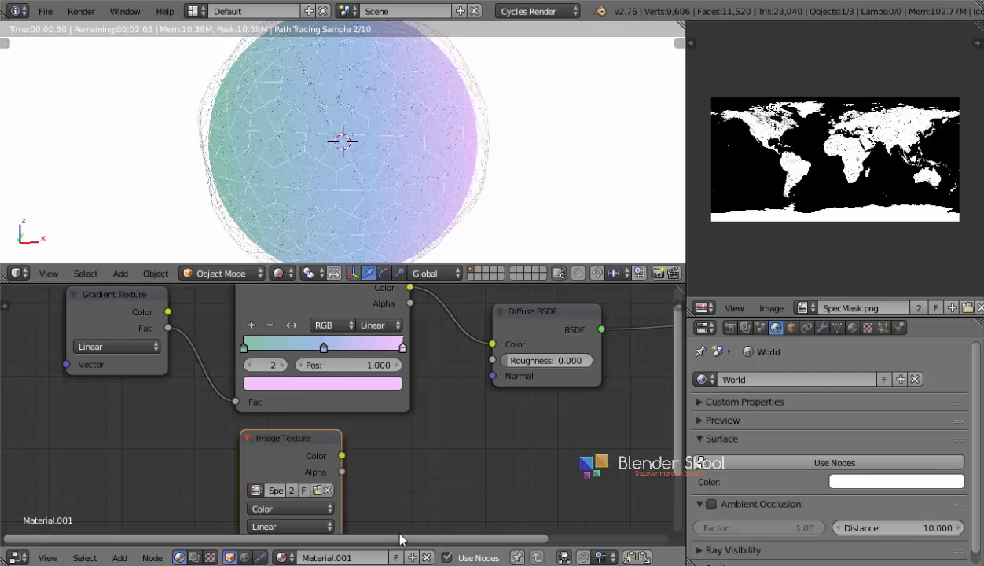
middle_drag(401, 481, 413, 439)
middle_drag(457, 412, 464, 365)
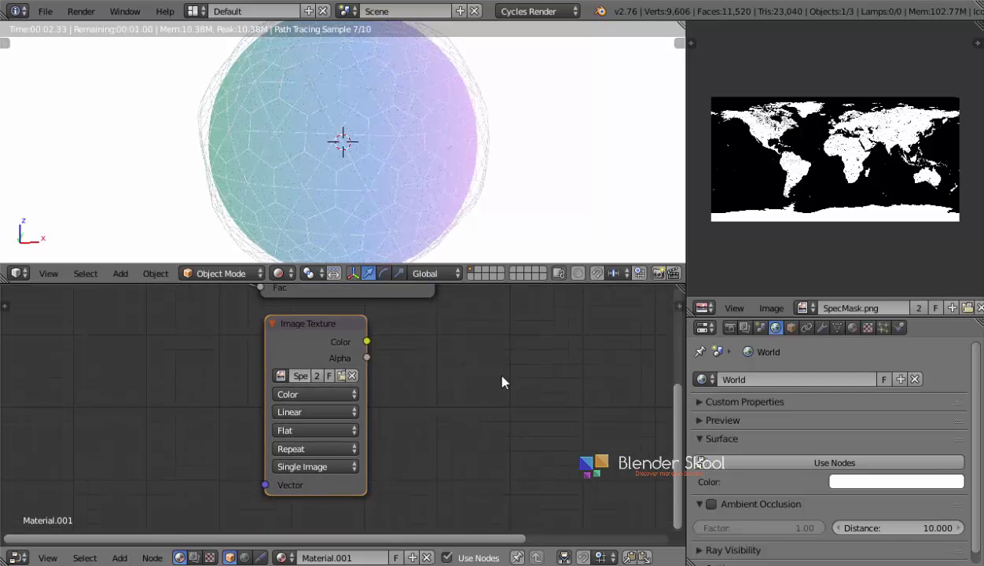
Rename the SpecMask.png image as Map.png.
double_click(844, 305)
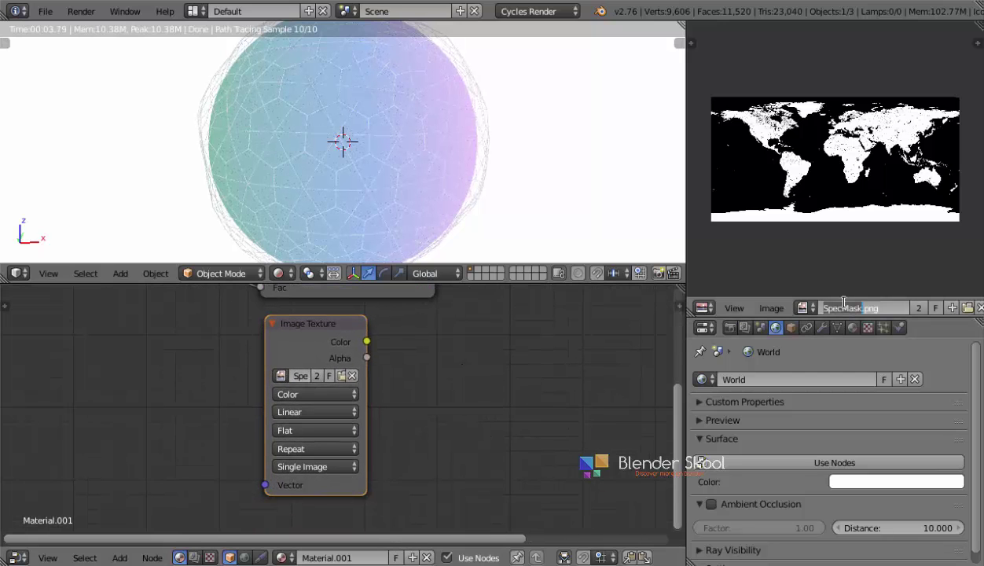
text(Map)
key(Return)
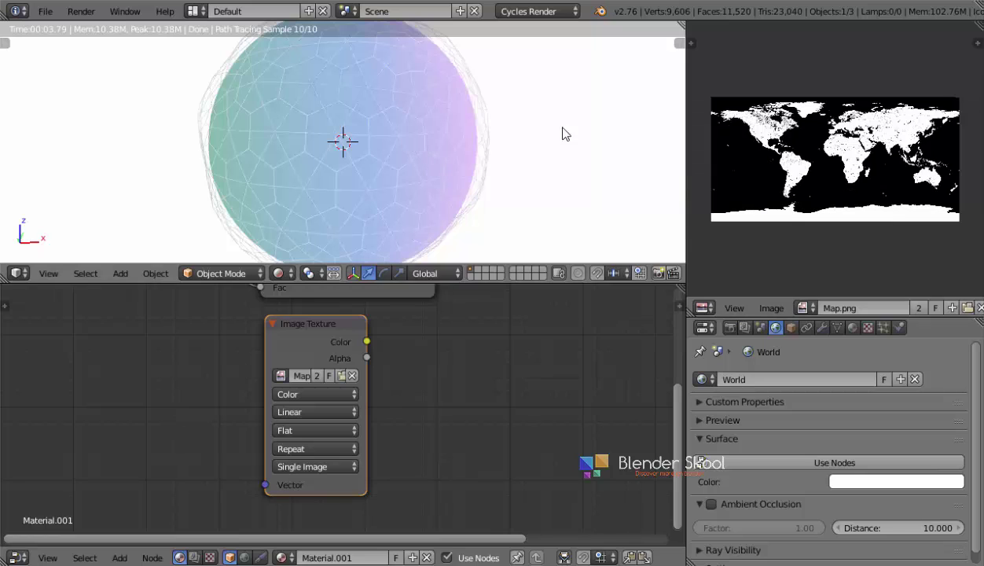
Show the viewport in Solid shading and UV-unwrap the whole icosphere in Edit Mode with Sphere Projection.
click(281, 273)
click(310, 223)
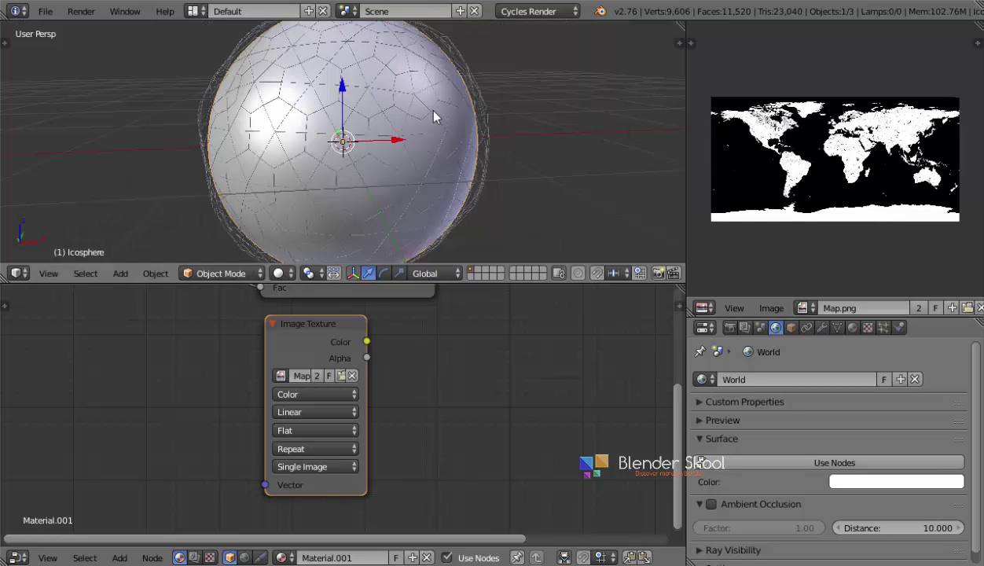
key(Tab)
scroll(434, 114, down, 2)
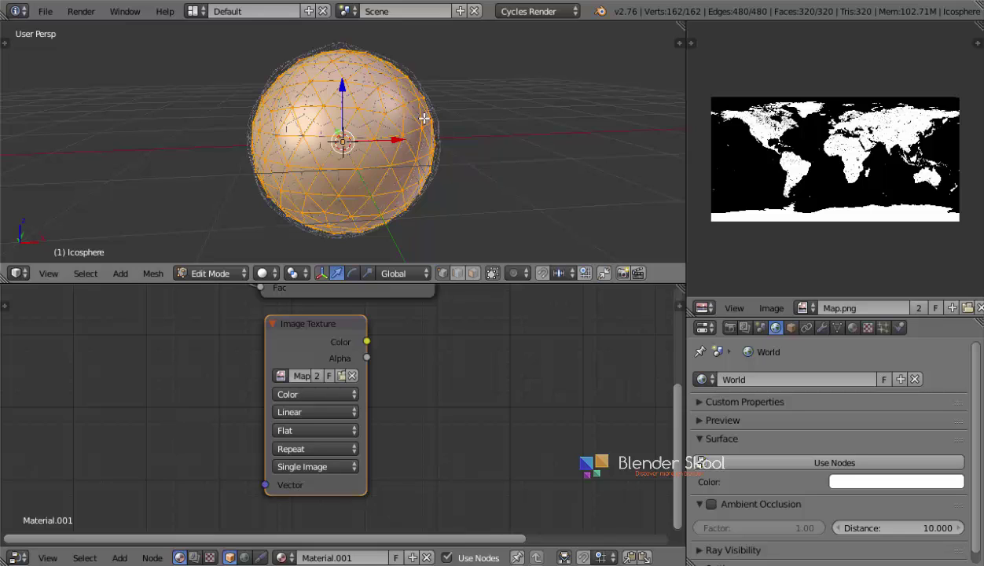
key(u)
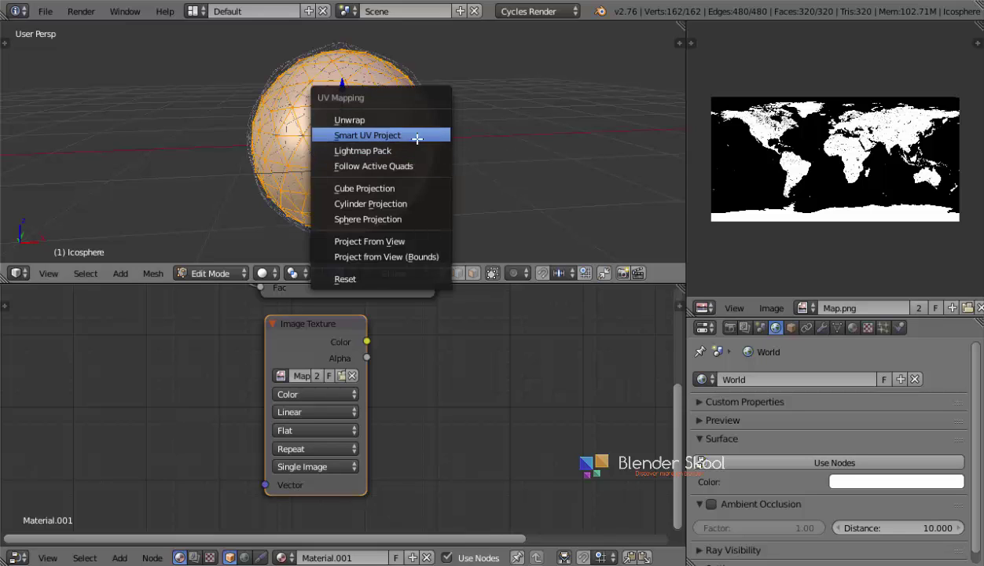
click(405, 218)
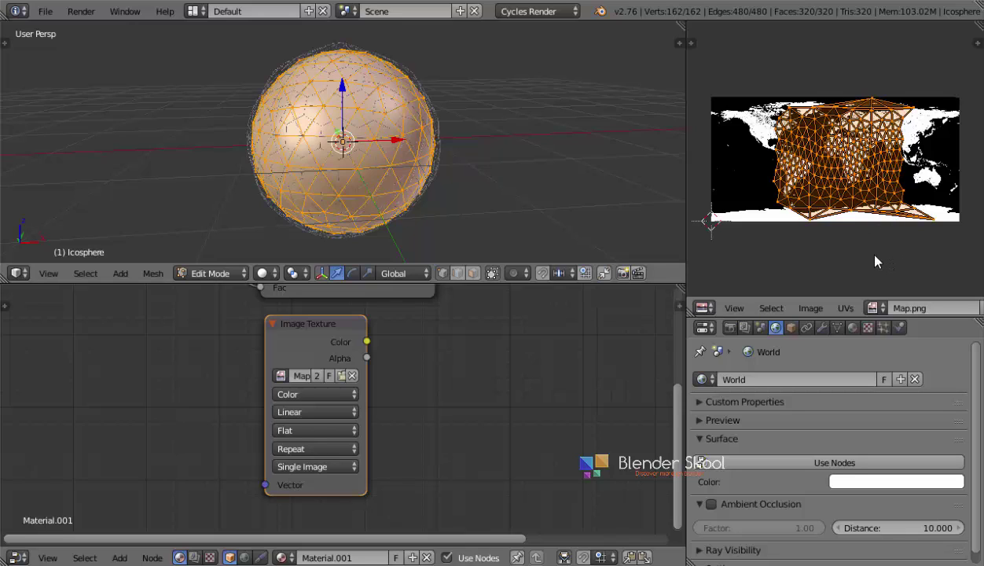
Scale the icosphere's UV layout along X to roughly span the map's full width, and leave Edit Mode.
key(s)
key(x)
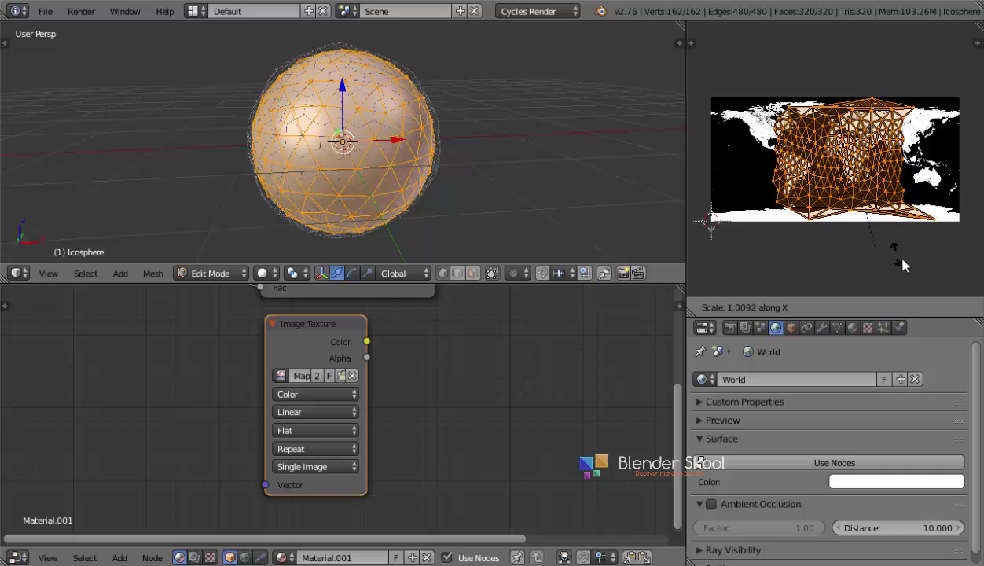
click(930, 49)
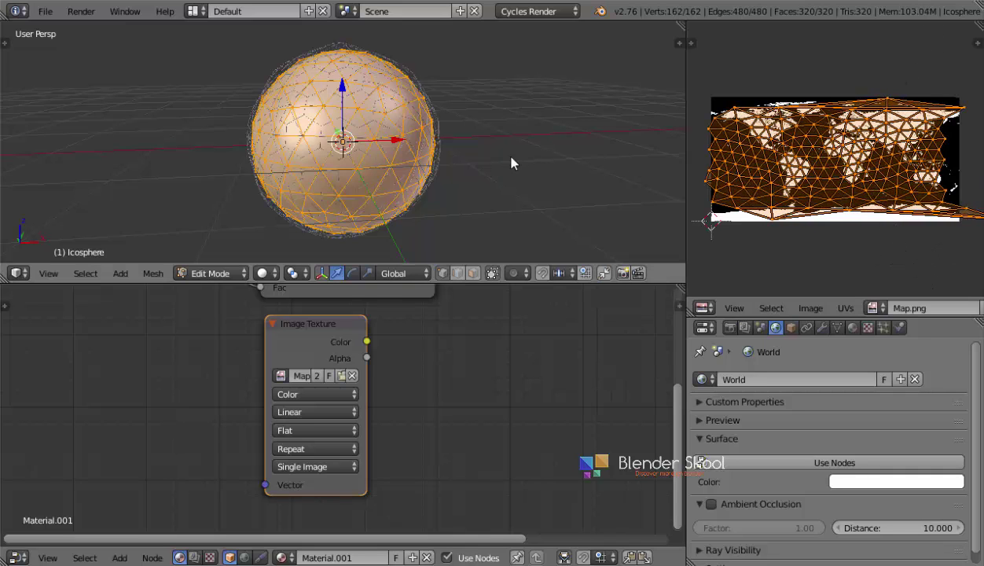
key(Tab)
Return the viewport to Rendered shading and connect the Image Texture's Color output to the Diffuse BSDF's Color input.
click(279, 273)
click(314, 172)
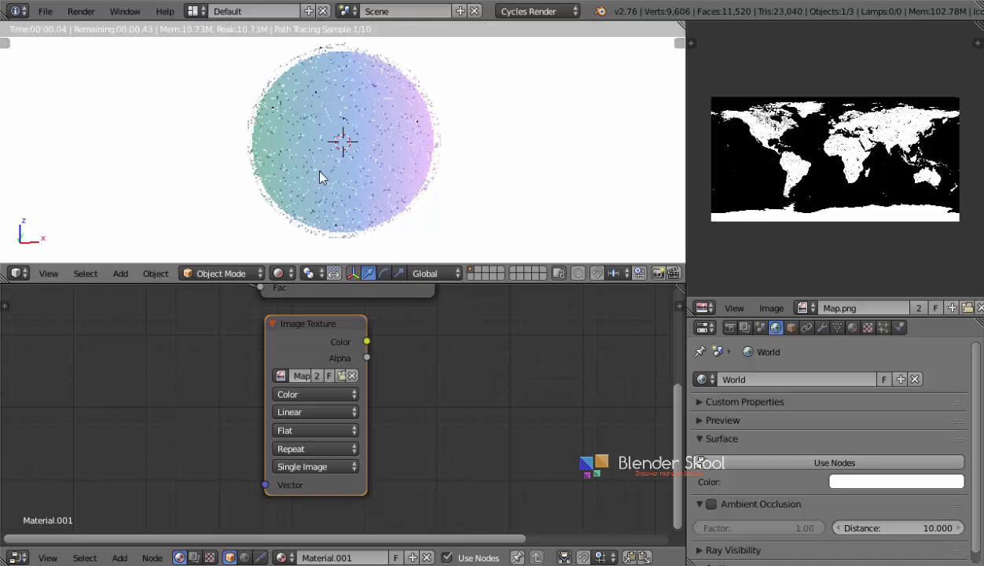
middle_drag(456, 361, 311, 517)
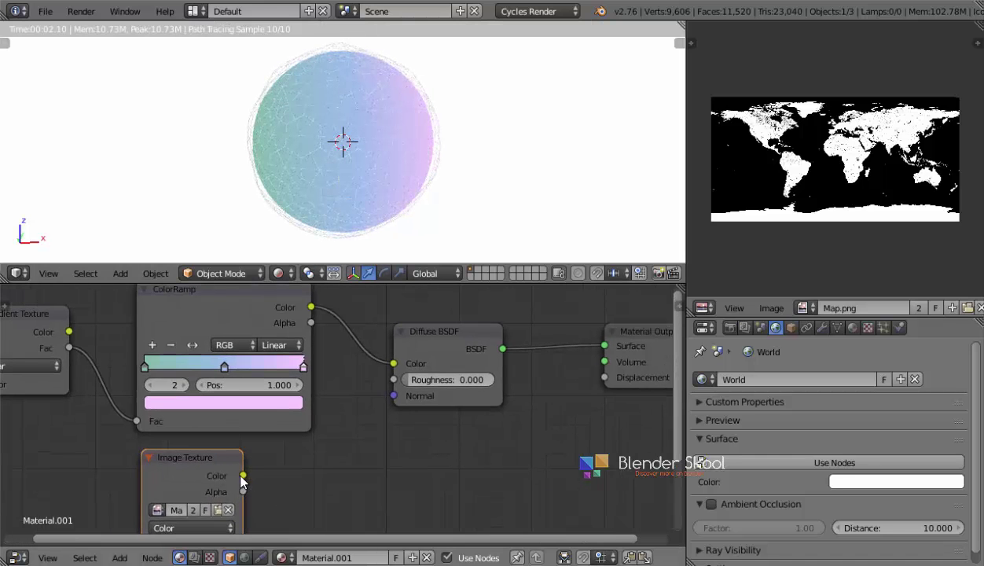
drag(243, 475, 393, 363)
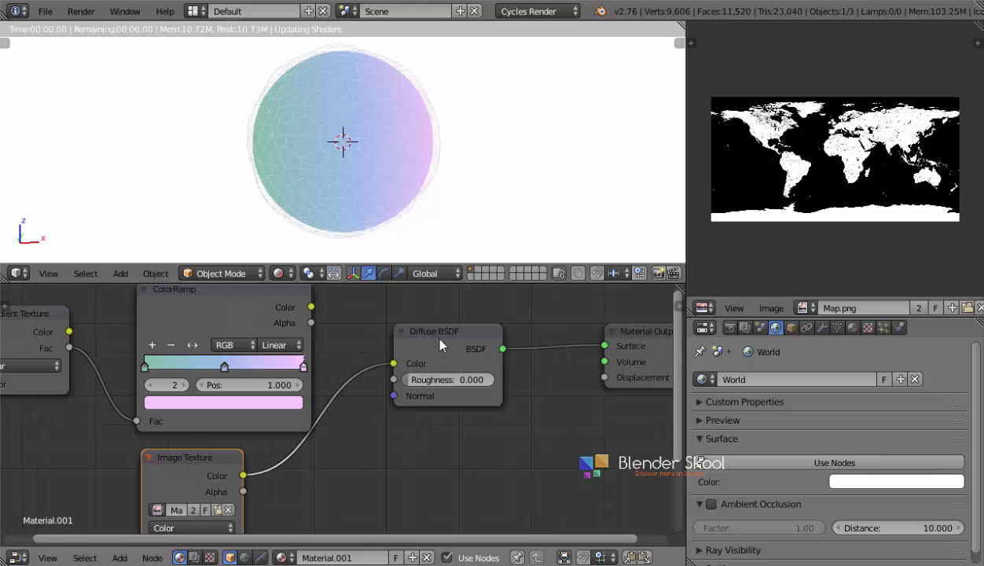
Reconnect the ColorRamp's Color output to the Diffuse BSDF's Color input in place of the Image Texture.
middle_drag(347, 144, 308, 146)
scroll(468, 122, up, 2)
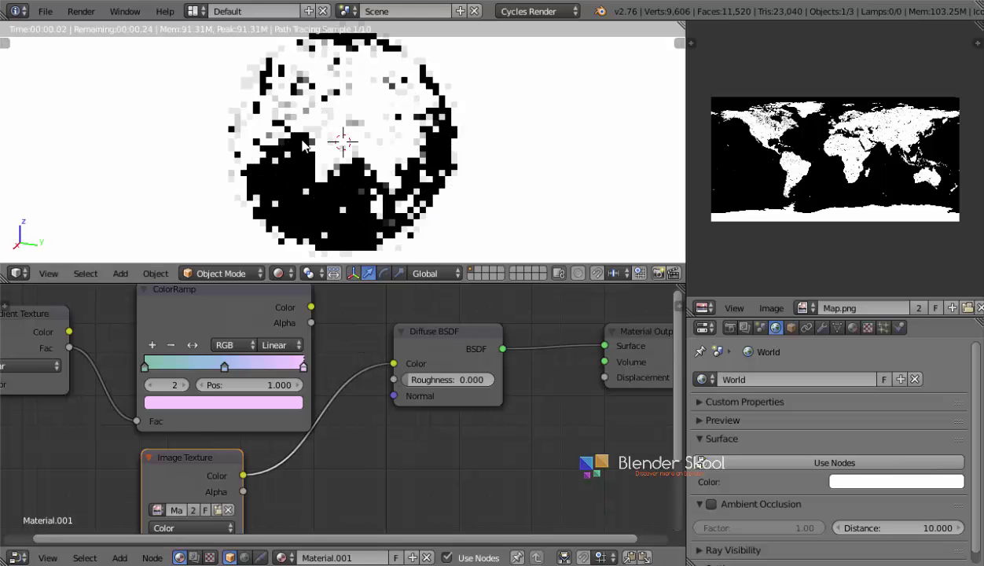
middle_drag(486, 131, 419, 105)
middle_drag(516, 192, 529, 213)
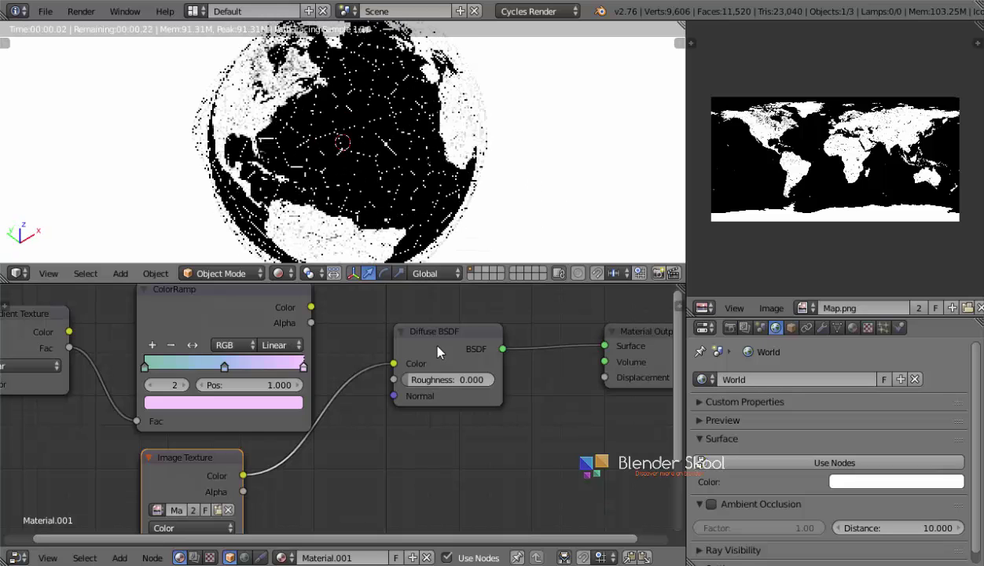
middle_drag(366, 363, 360, 390)
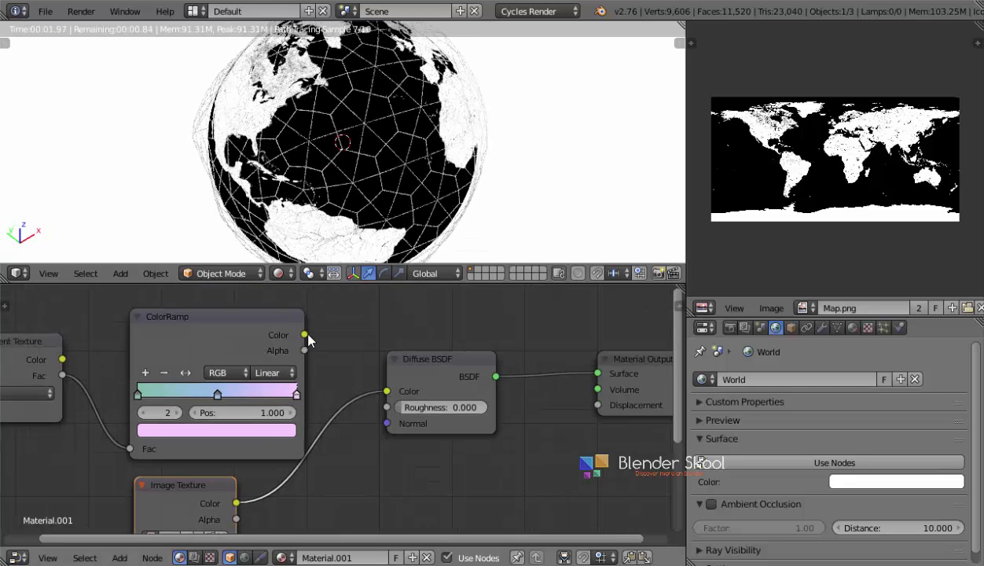
drag(306, 335, 387, 390)
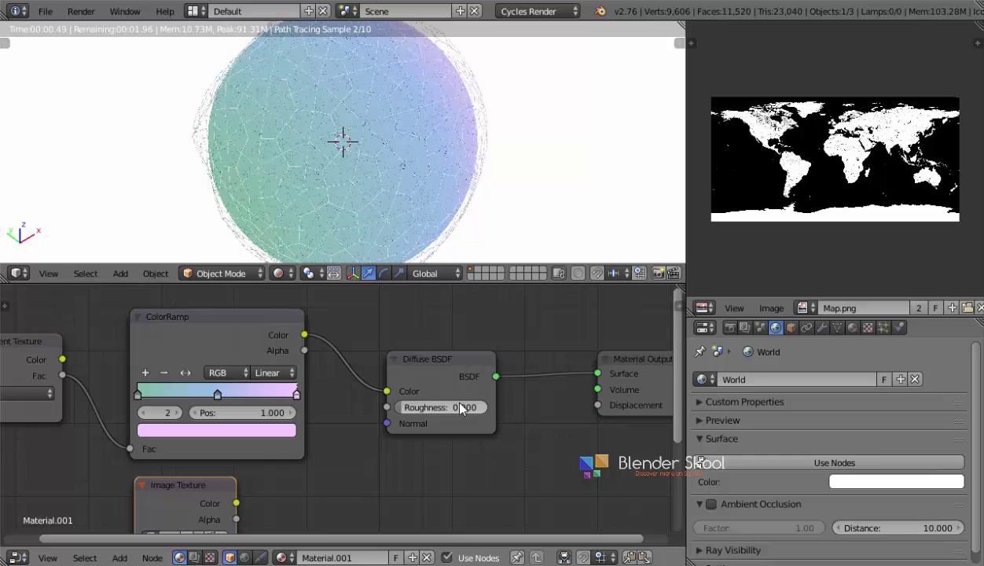
middle_drag(471, 423, 617, 368)
key(g)
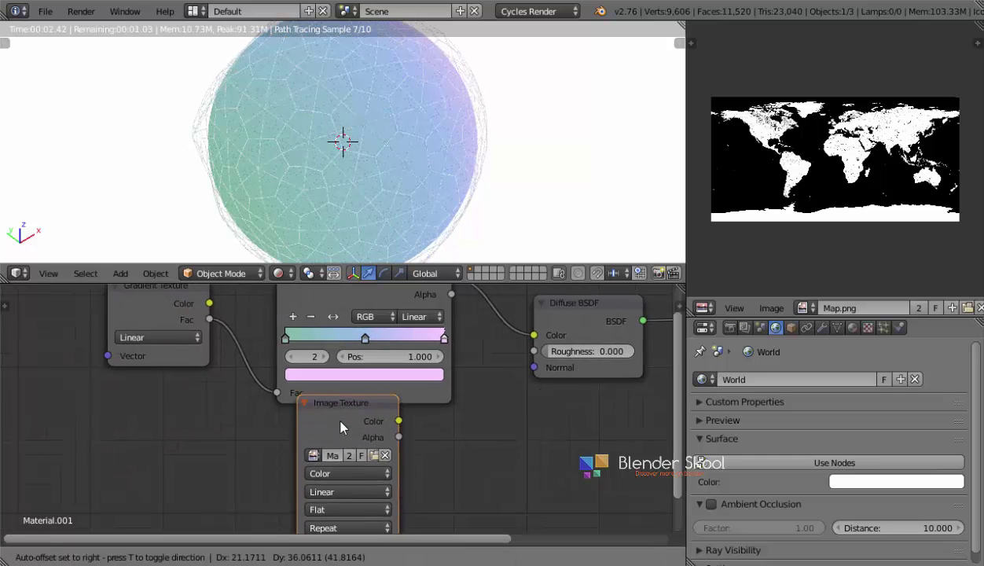
right_click(332, 435)
middle_drag(344, 375, 337, 430)
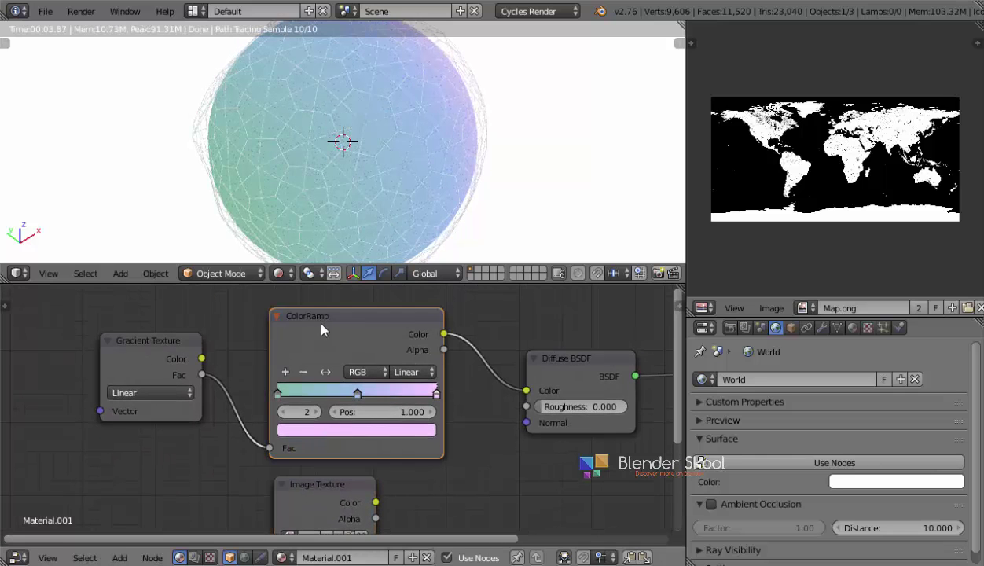
drag(314, 316, 318, 321)
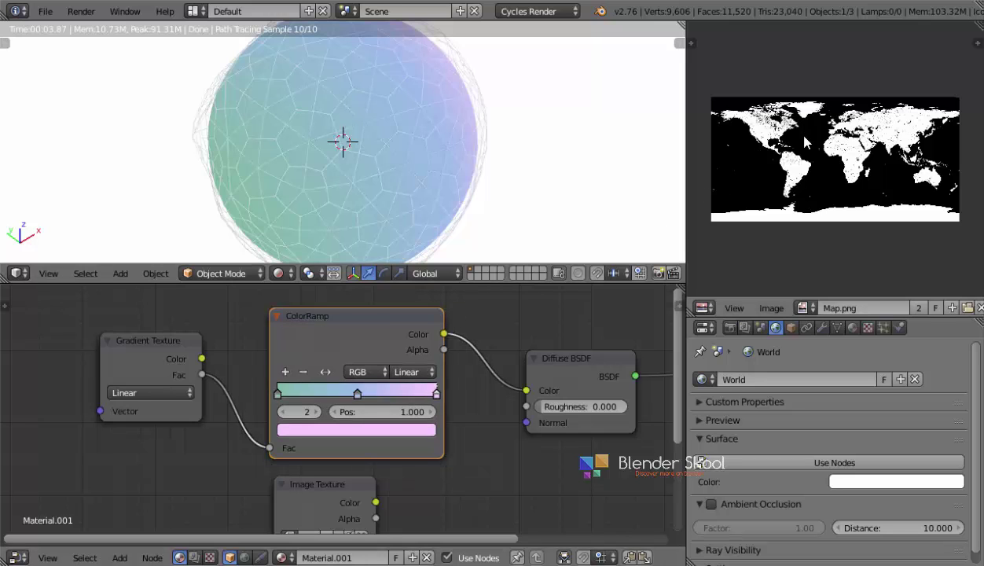
scroll(806, 142, up, 3)
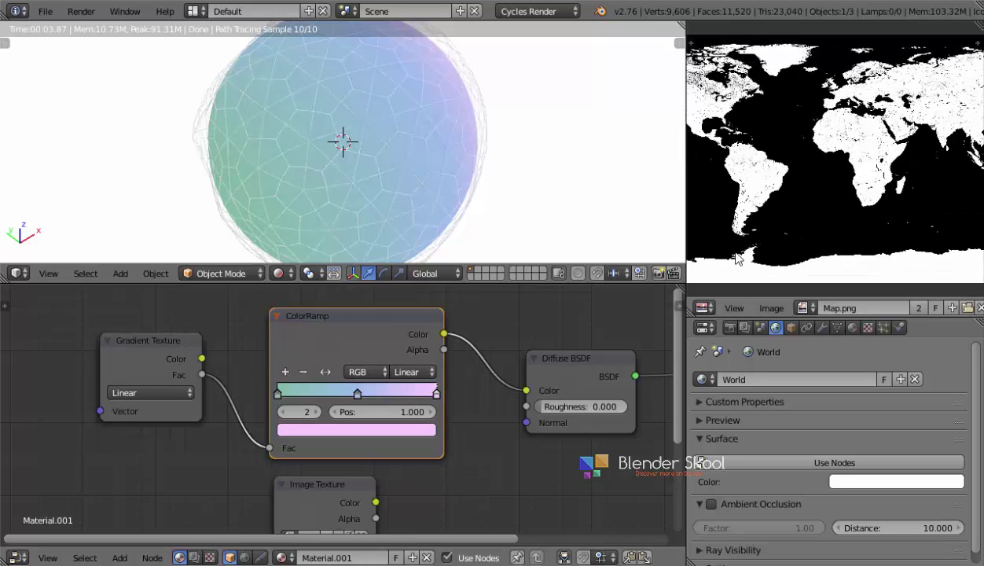
middle_drag(554, 421, 479, 455)
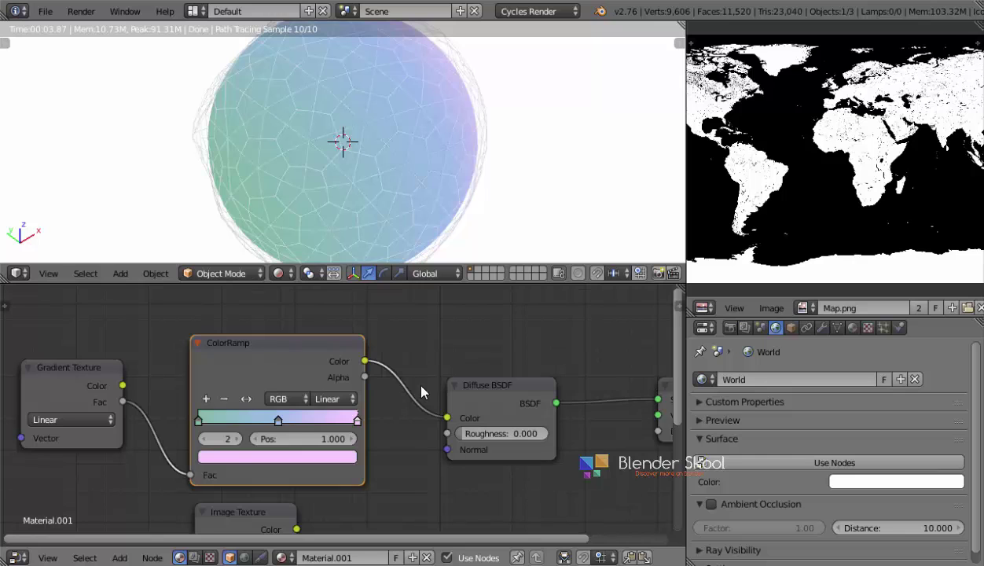
middle_drag(421, 391, 493, 381)
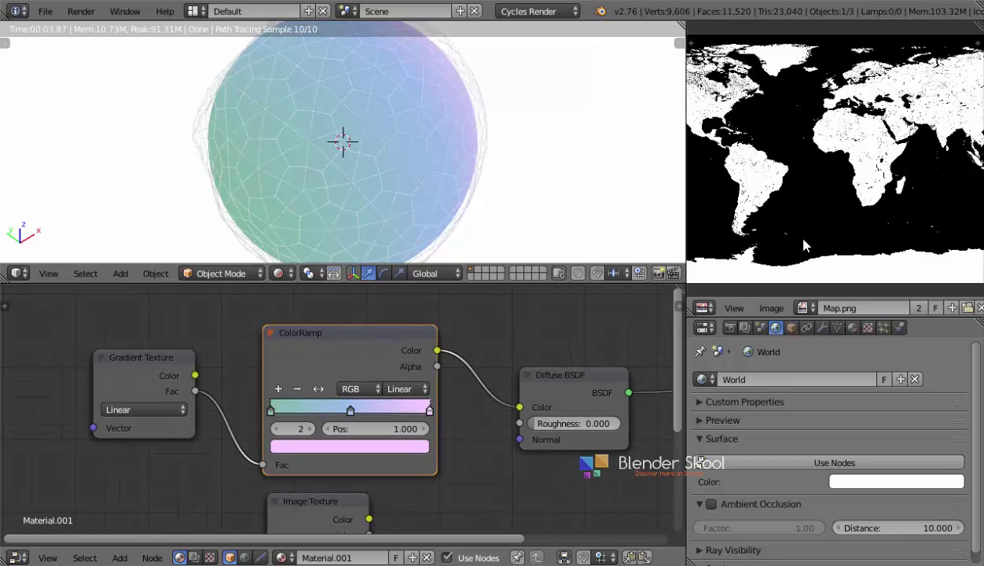
key(g)
right_click(368, 341)
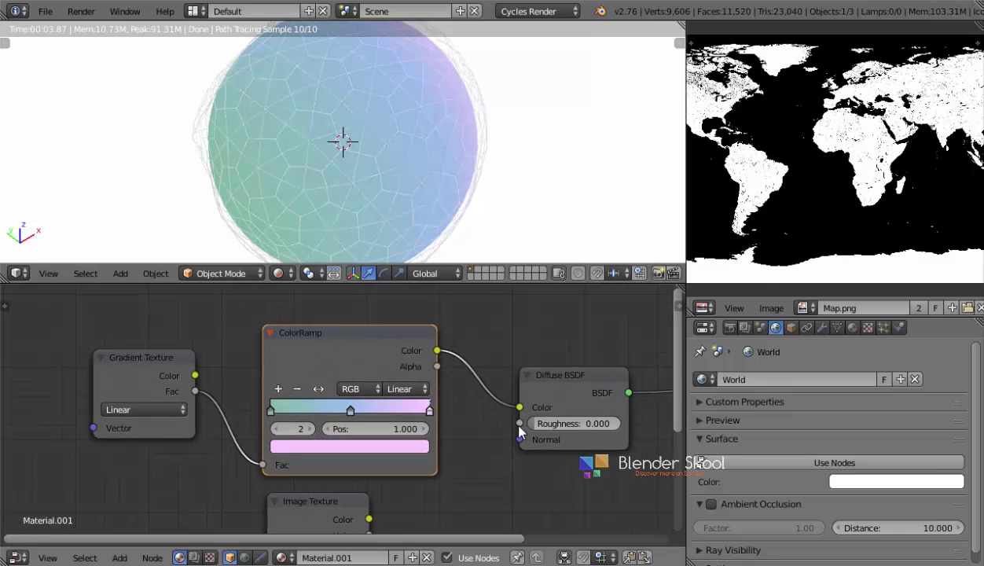
middle_drag(519, 431, 389, 393)
middle_drag(329, 446, 370, 322)
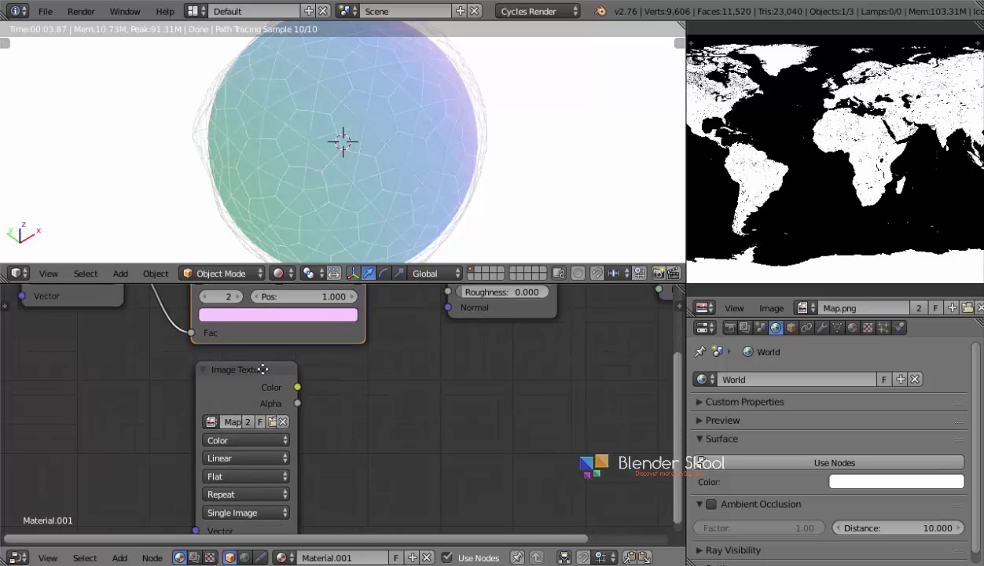
middle_drag(262, 370, 323, 380)
drag(292, 385, 309, 394)
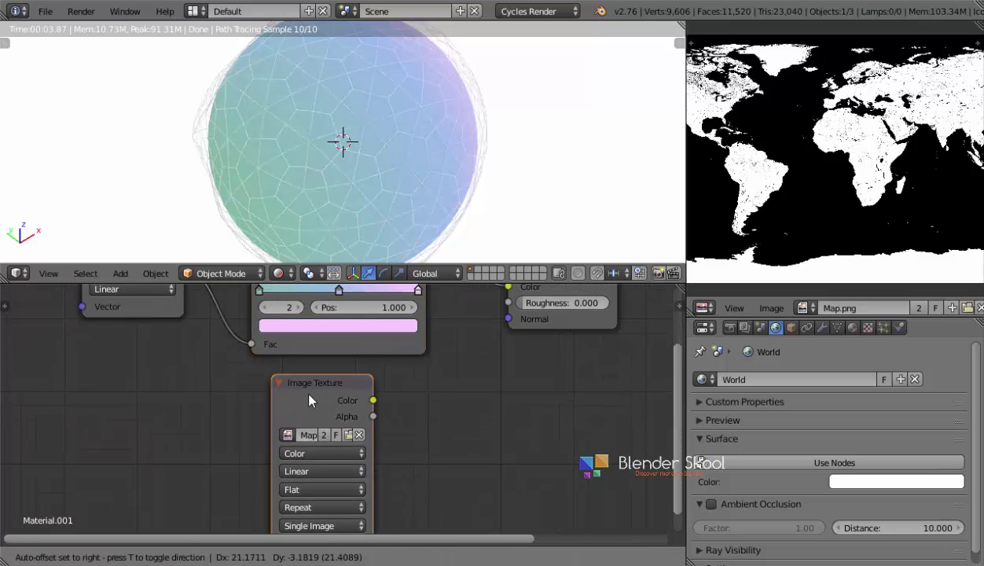
right_click(309, 395)
Insert a MixRGB node between the ColorRamp and the Diffuse BSDF, and connect the Image Texture's Color output to its Fac input.
middle_drag(493, 386, 372, 507)
drag(441, 396, 486, 403)
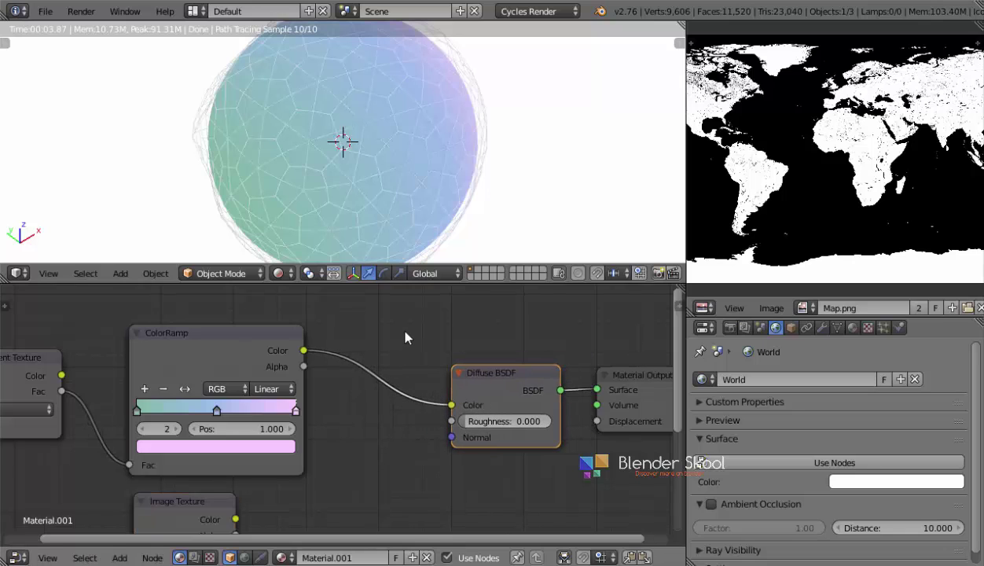
key(shift+a)
mouse_move(408, 337)
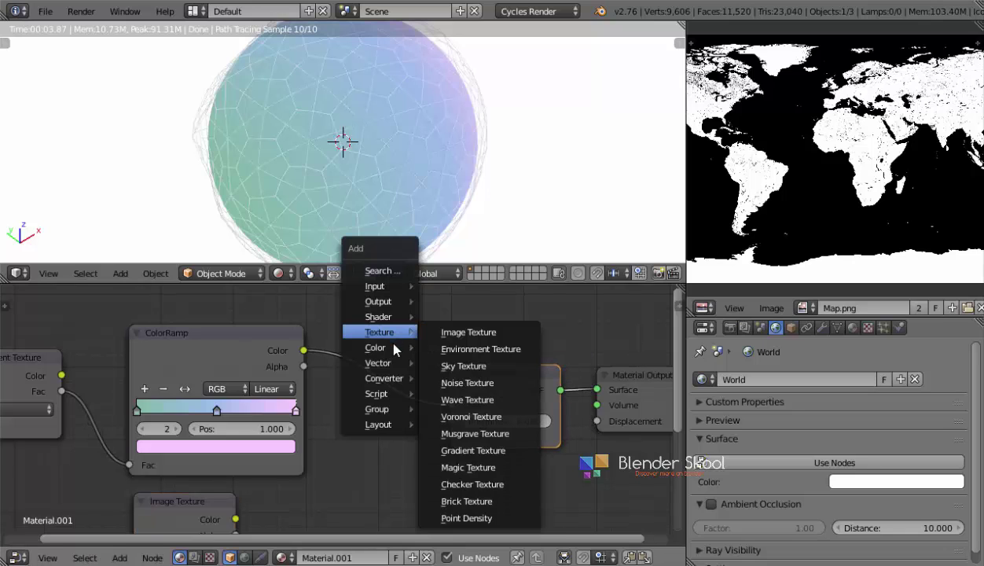
click(457, 353)
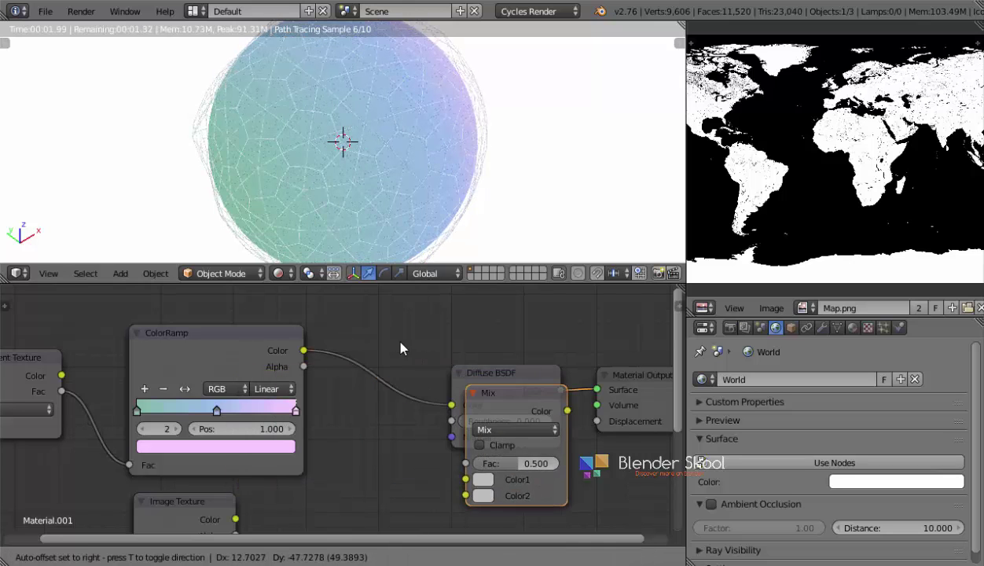
click(341, 326)
middle_drag(333, 410, 352, 380)
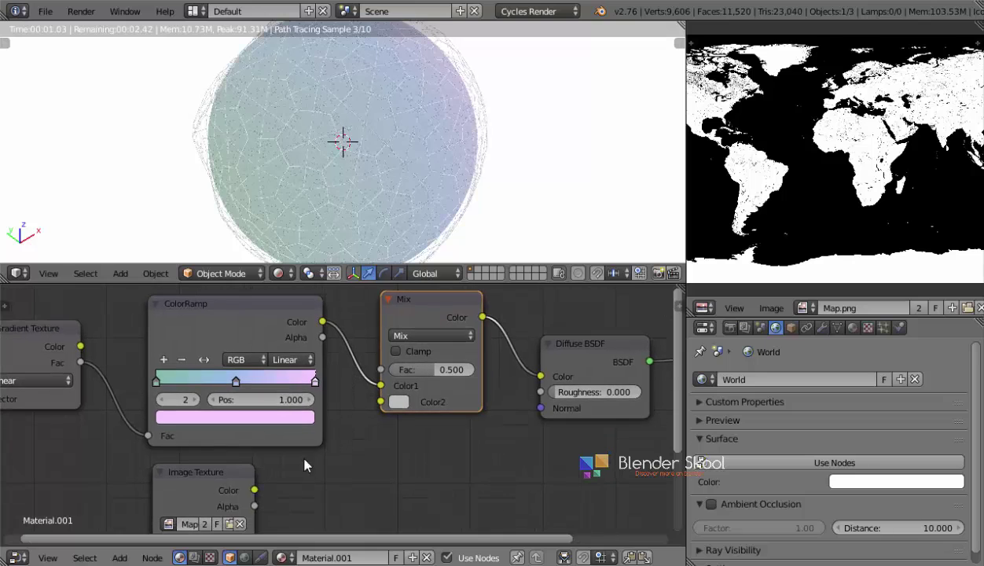
drag(254, 490, 387, 370)
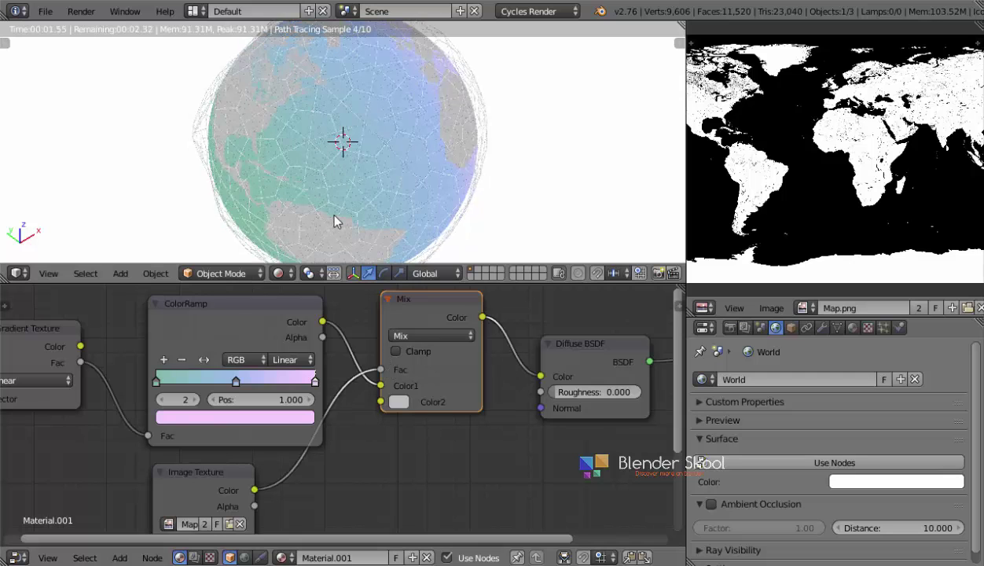
Set the Mix node's Color2 to pure white, FFFFFF, for the continents.
middle_drag(334, 217, 384, 168)
scroll(384, 169, up, 2)
middle_drag(471, 168, 344, 216)
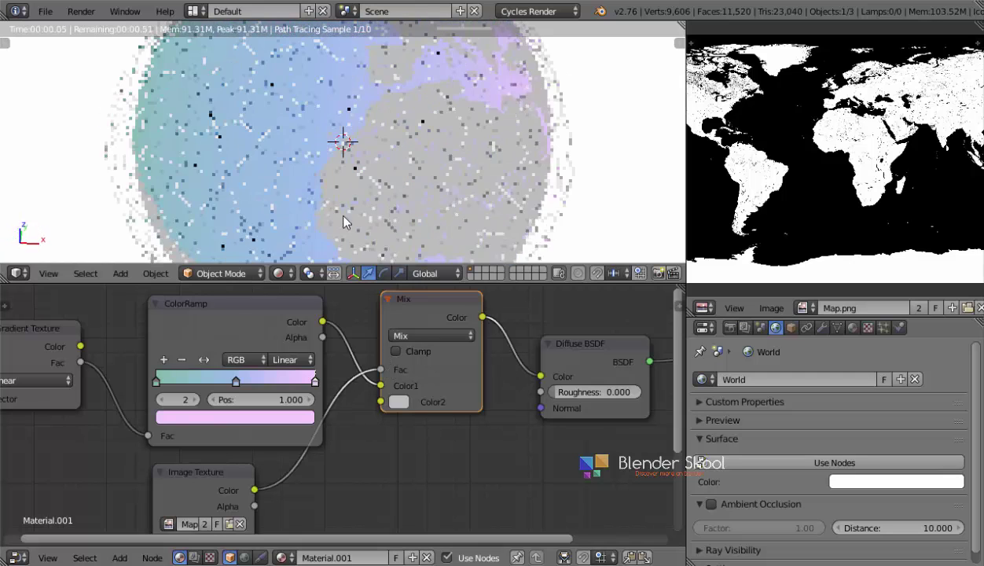
scroll(344, 216, down, 1)
middle_drag(484, 179, 374, 179)
scroll(377, 181, down, 1)
middle_drag(479, 208, 390, 147)
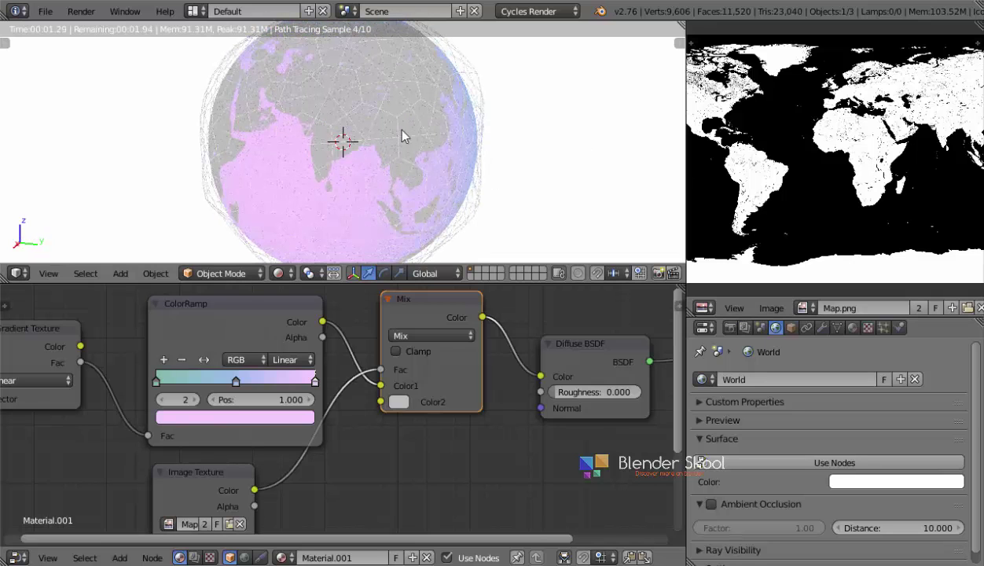
click(401, 408)
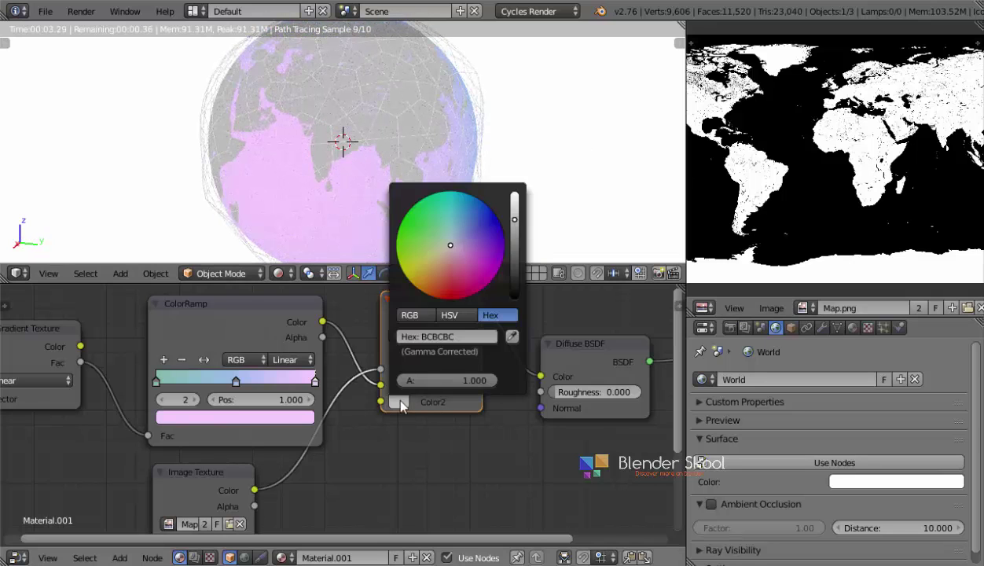
drag(515, 255, 515, 193)
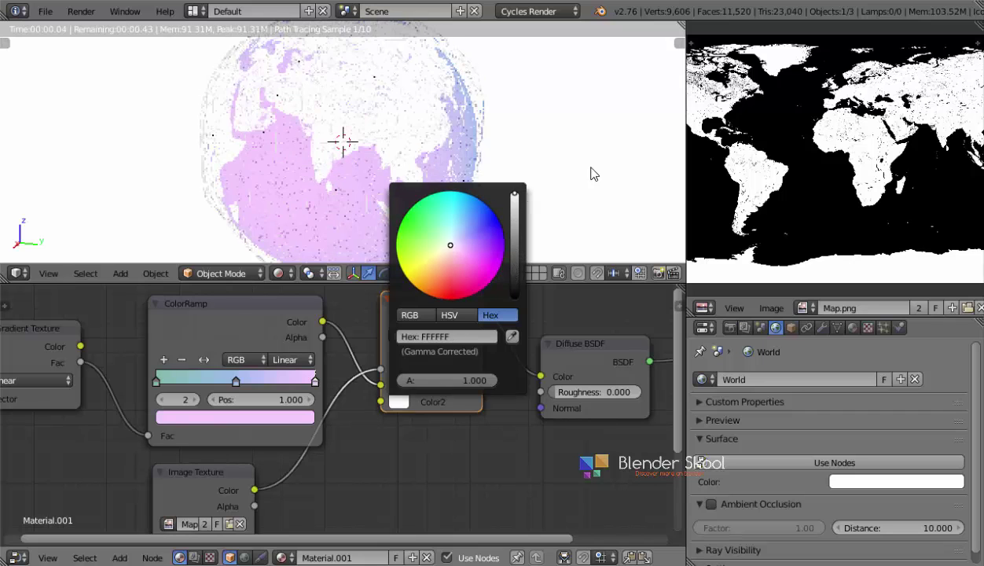
Inspect the land and ocean coloring on the globe from several sides.
middle_drag(459, 168, 520, 222)
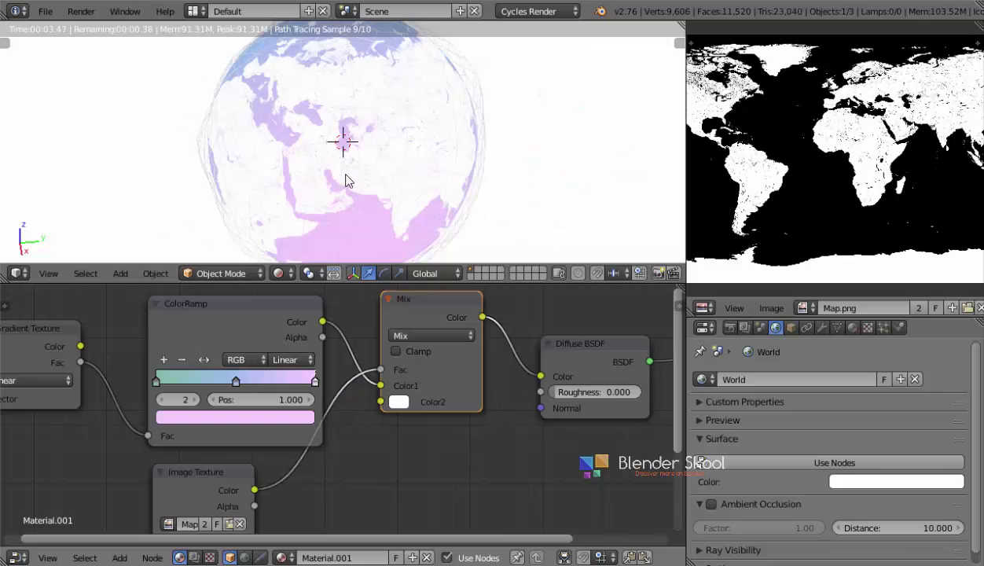
scroll(321, 160, up, 2)
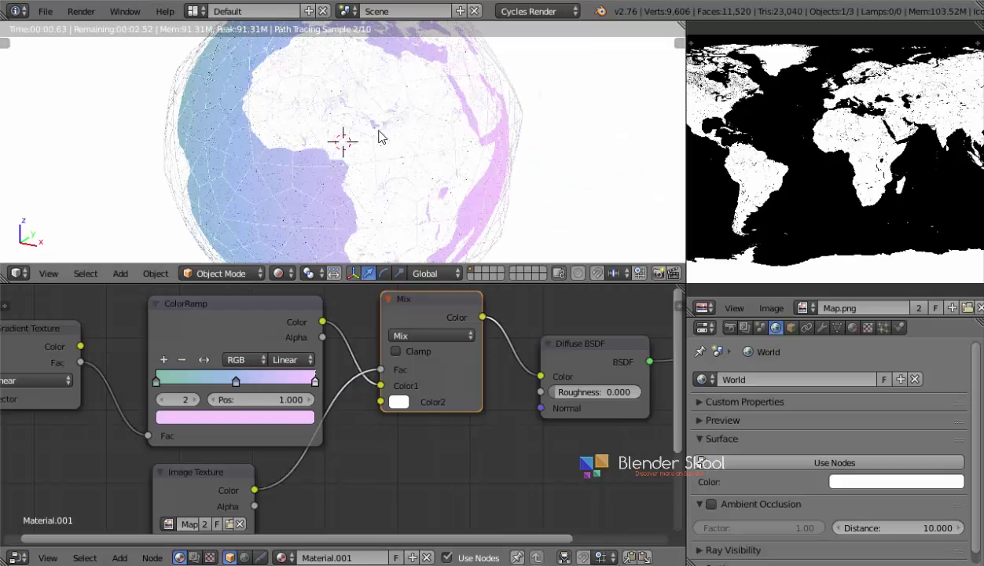
scroll(385, 143, down, 2)
middle_drag(387, 142, 438, 247)
middle_drag(378, 433, 473, 345)
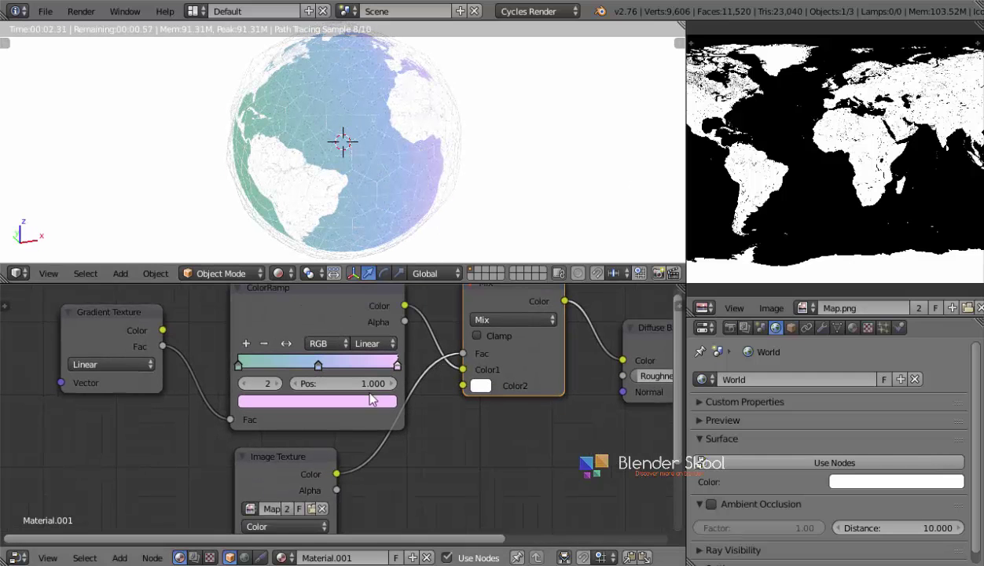
middle_drag(387, 434, 444, 429)
middle_drag(511, 333, 463, 381)
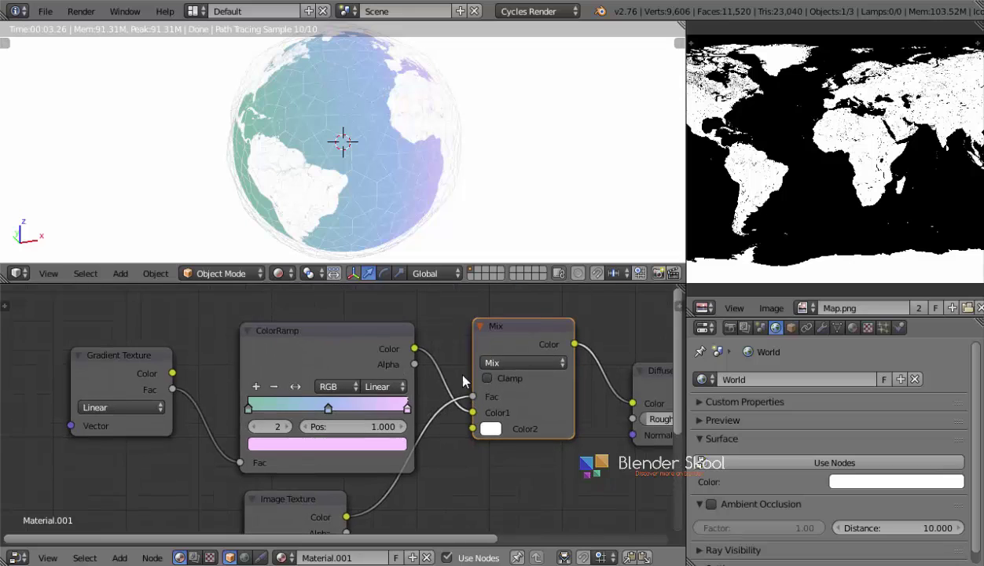
middle_drag(401, 403, 410, 369)
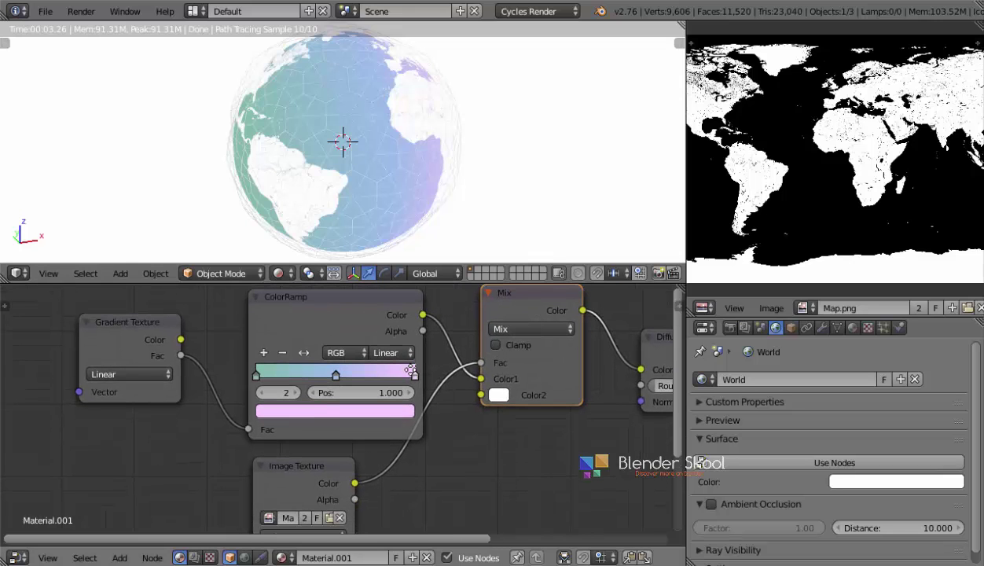
click(503, 398)
mouse_move(565, 264)
mouse_down()
mouse_move(552, 293)
mouse_move(504, 265)
mouse_up()
key(Escape)
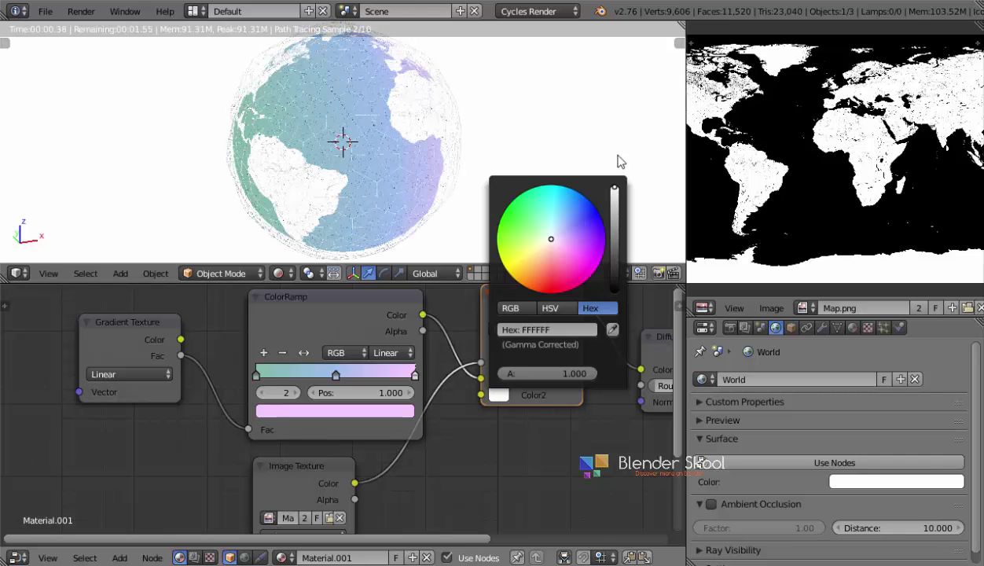
Add a Mapping node beside the Image Texture and connect its Vector output to the Image Texture's Vector input.
middle_drag(382, 460, 444, 429)
middle_drag(443, 470, 475, 398)
middle_drag(372, 434, 452, 427)
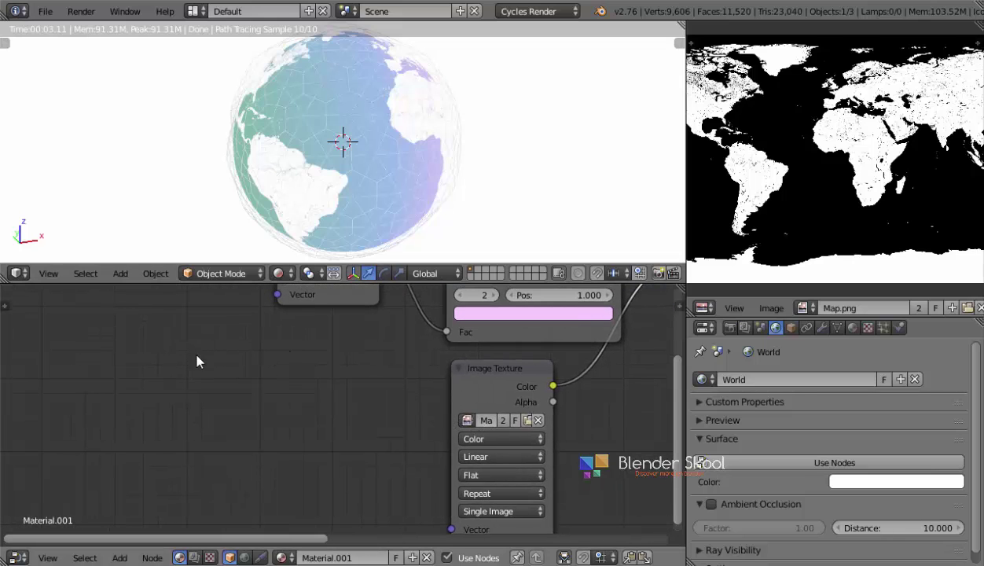
key(shift+a)
mouse_move(194, 374)
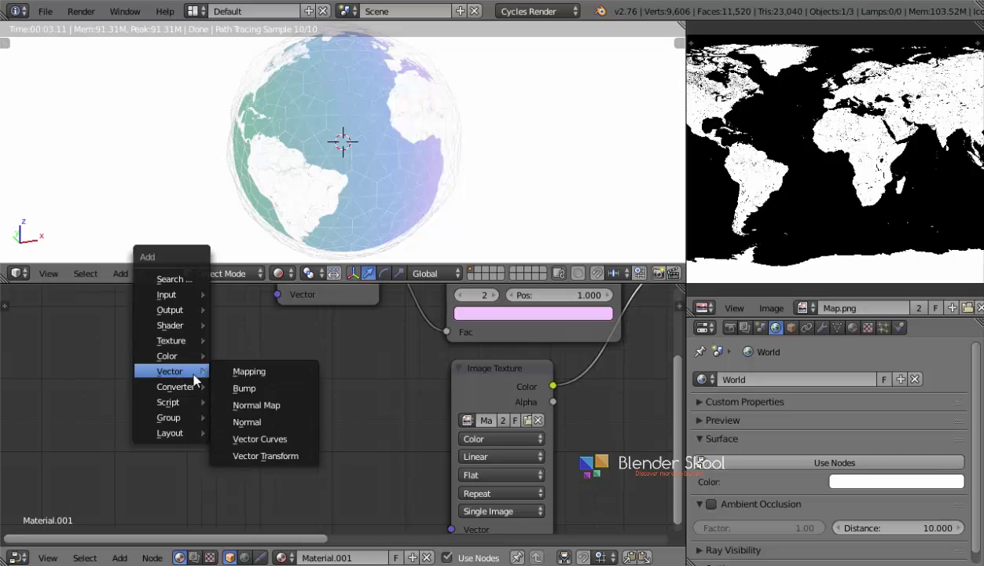
click(251, 372)
click(137, 343)
scroll(409, 452, down, 3)
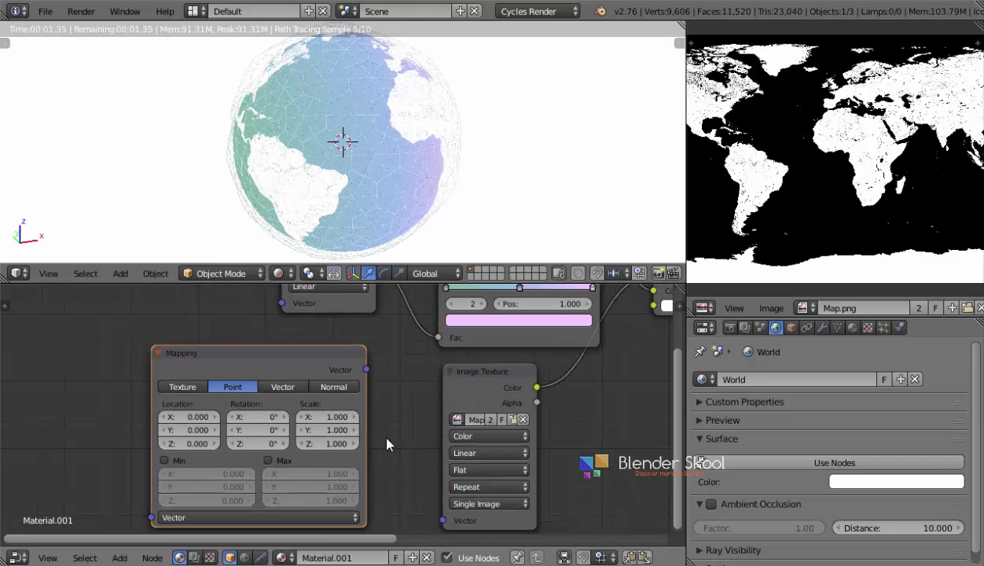
drag(360, 375, 419, 491)
middle_drag(218, 394, 321, 397)
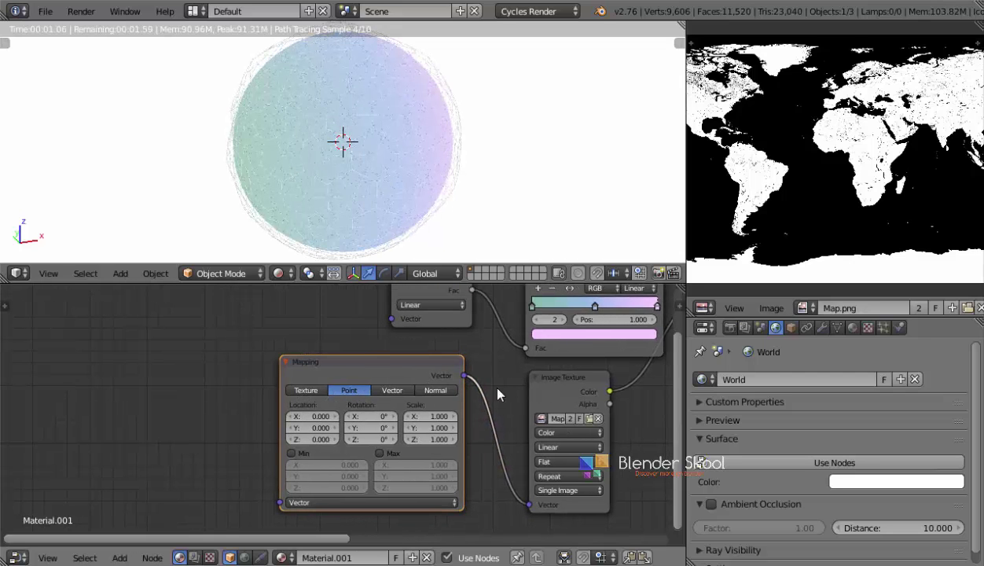
Add a Texture Coordinate node before the Mapping node.
key(shift+a)
mouse_move(167, 340)
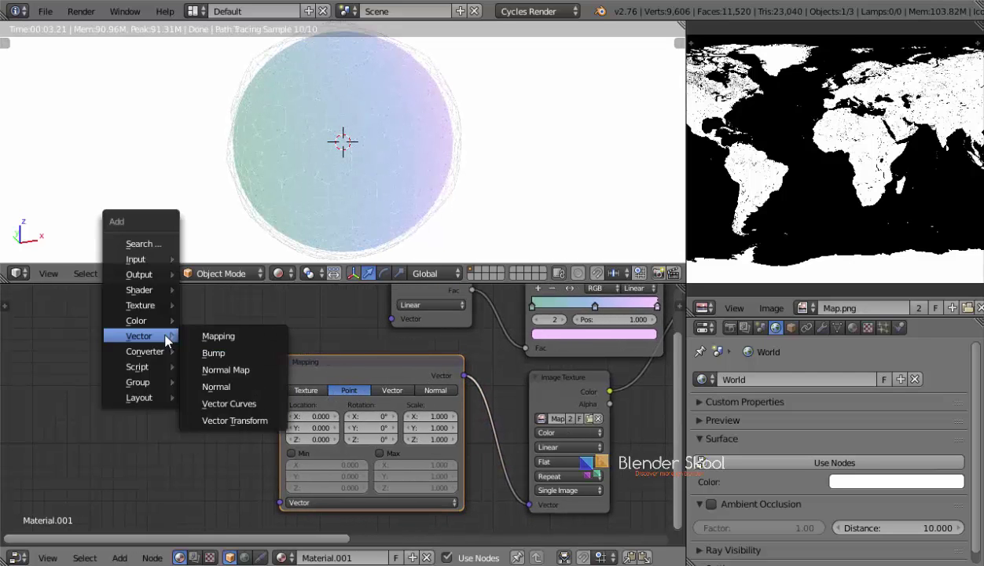
mouse_move(152, 259)
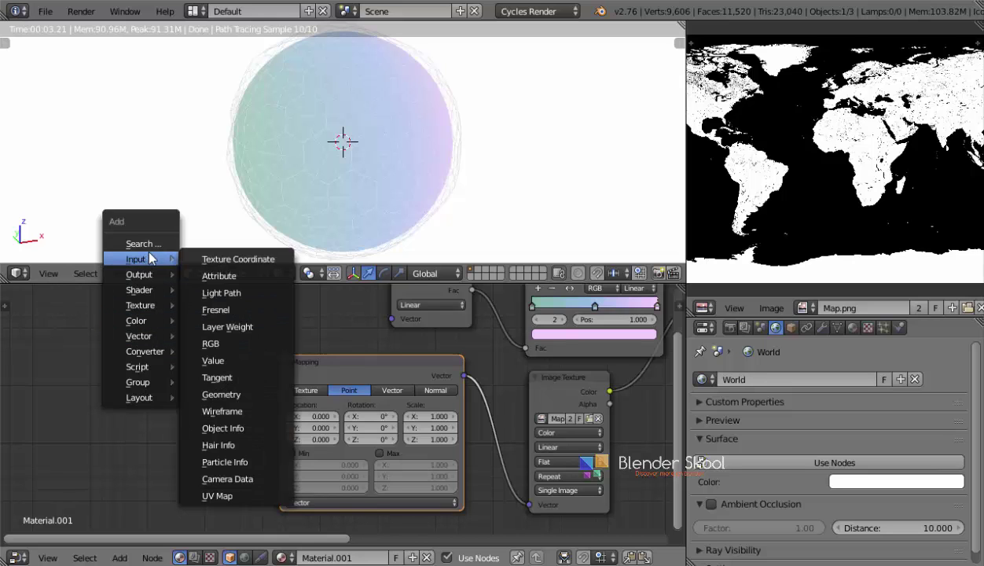
click(235, 259)
click(141, 385)
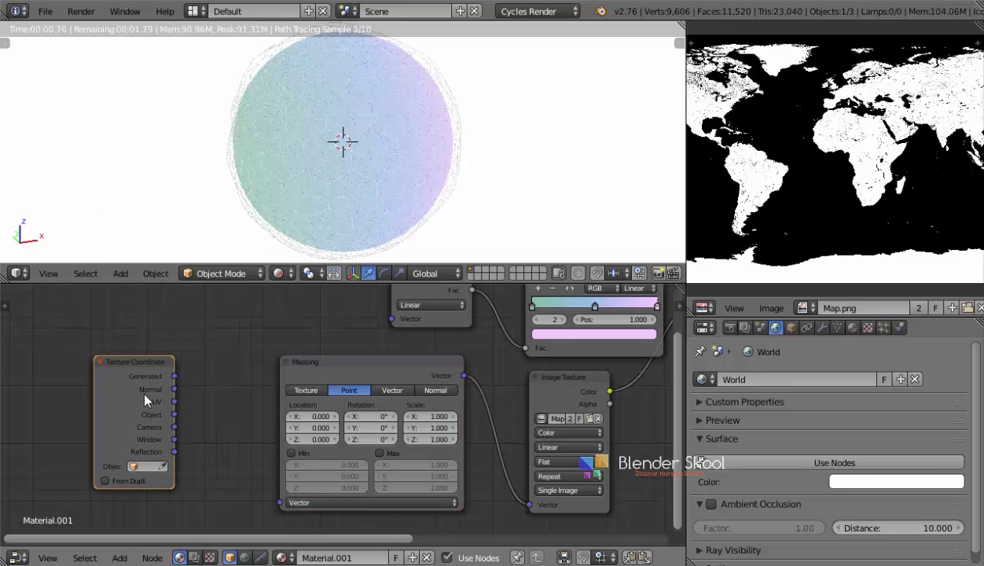
Connect the Texture Coordinate node's UV output to the Mapping node's Vector input and check the continents on the globe.
drag(174, 402, 281, 502)
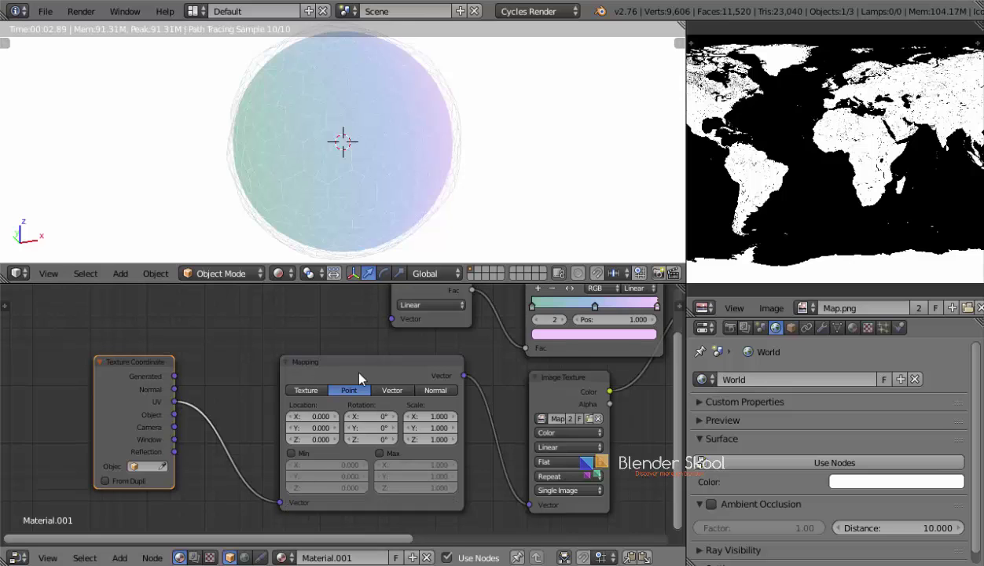
middle_drag(401, 208, 299, 201)
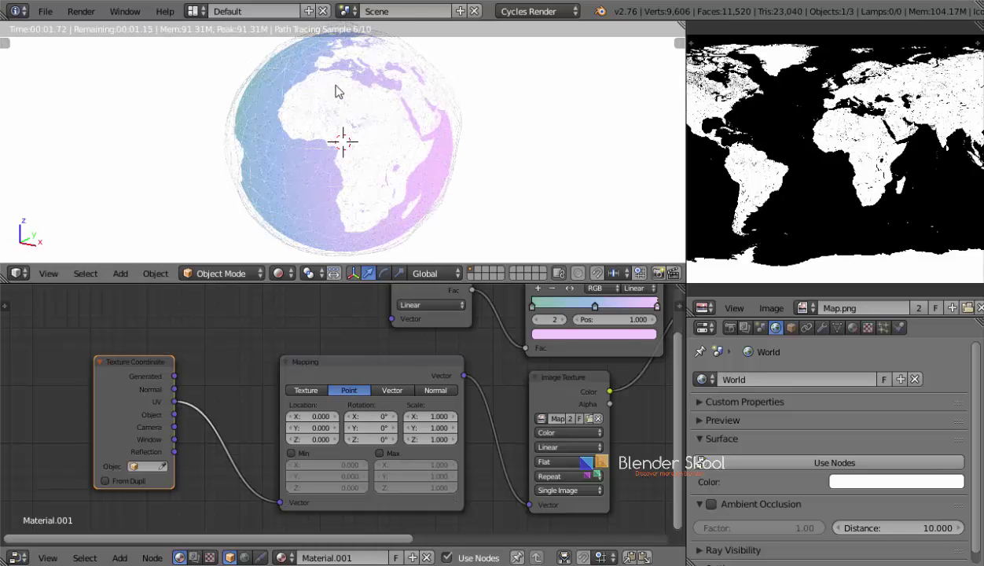
scroll(332, 118, up, 4)
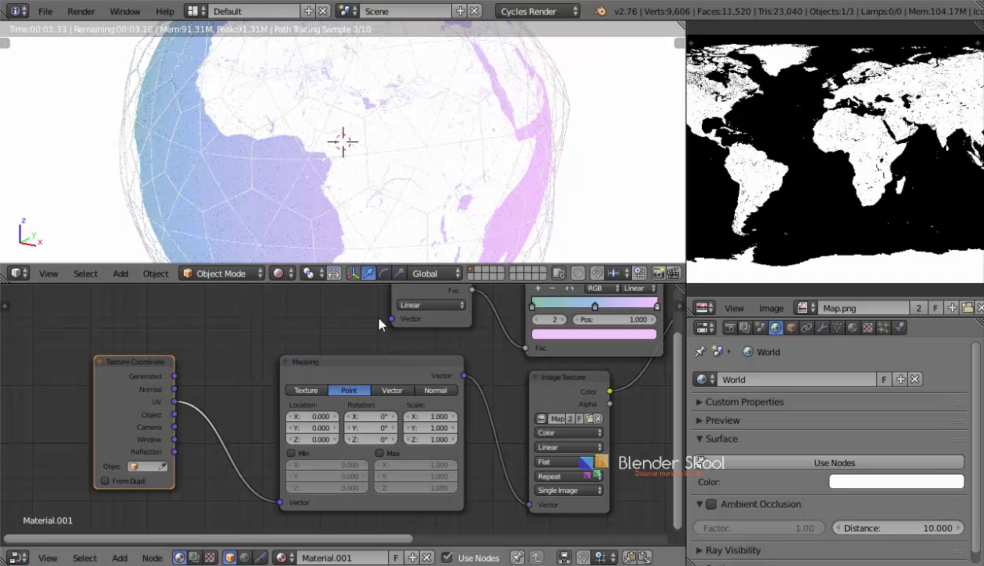
scroll(368, 397, up, 3)
middle_drag(361, 398, 345, 379)
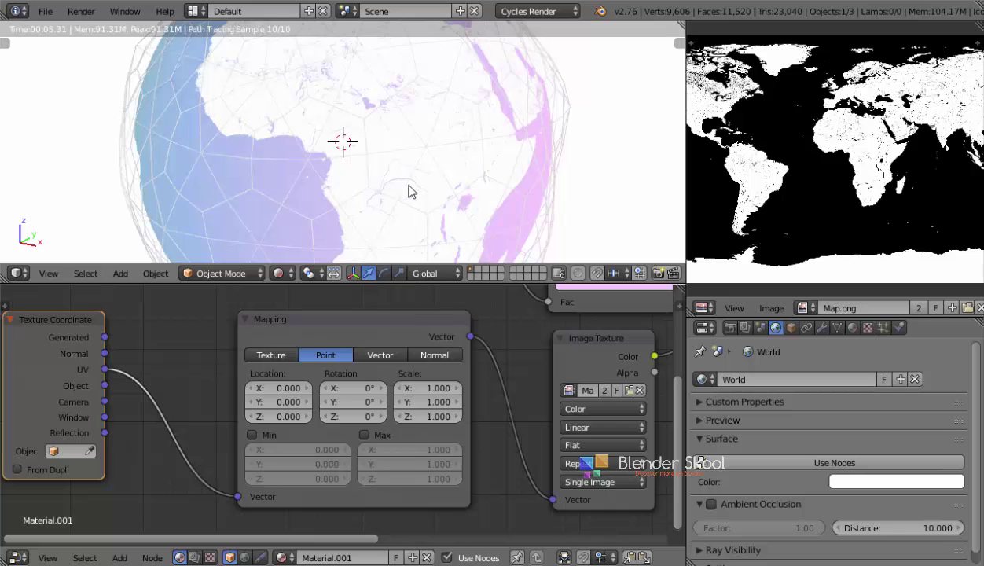
drag(354, 388, 331, 389)
key(Escape)
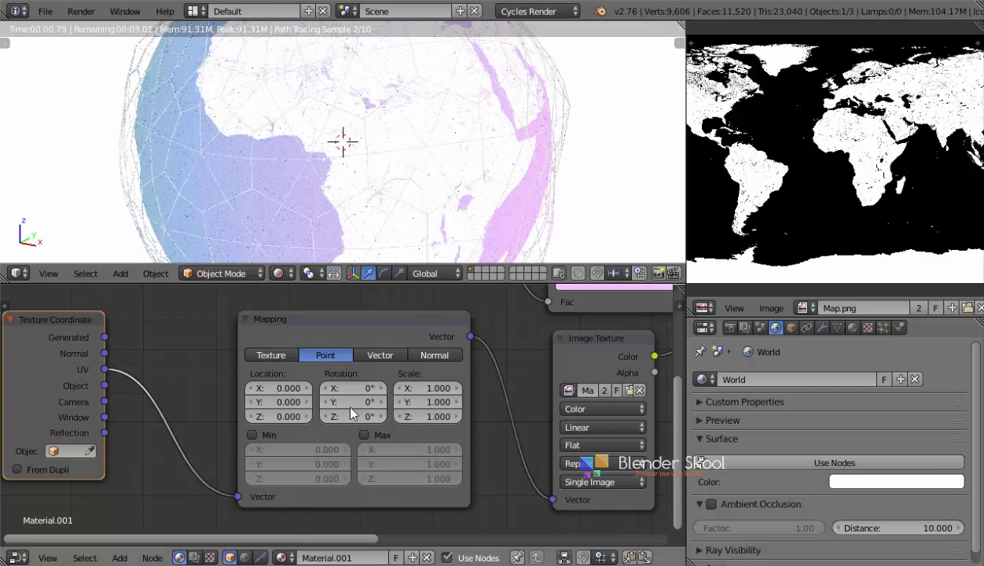
scroll(351, 396, down, 1)
scroll(337, 244, down, 5)
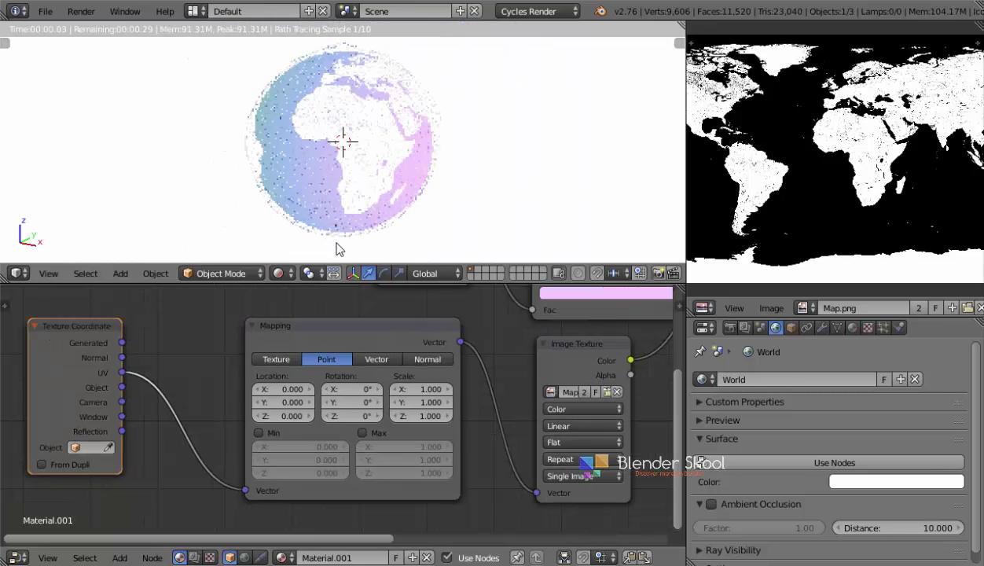
drag(346, 389, 338, 388)
key(Escape)
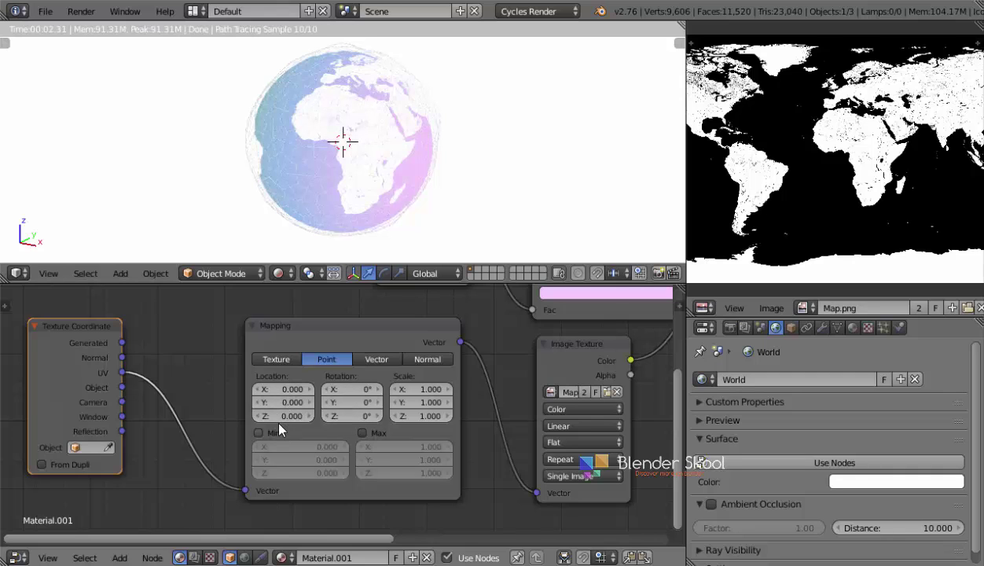
drag(279, 389, 393, 415)
key(Escape)
key(Escape)
key(Escape)
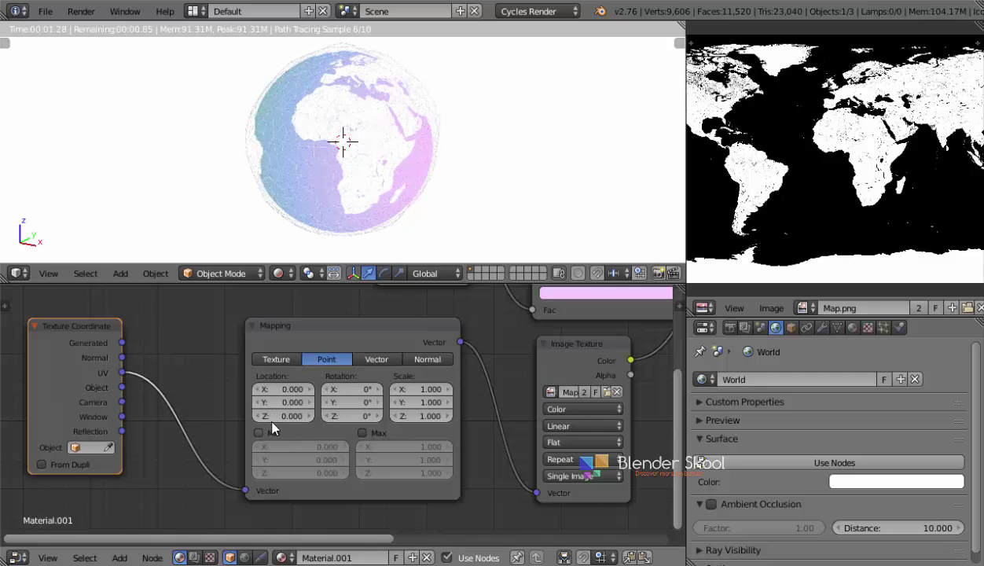
drag(276, 417, 181, 416)
key(Escape)
drag(339, 393, 487, 393)
drag(351, 389, 495, 390)
right_click(342, 388)
Select the Voronoi wireframe sphere around the globe and give it a new material.
scroll(345, 136, down, 2)
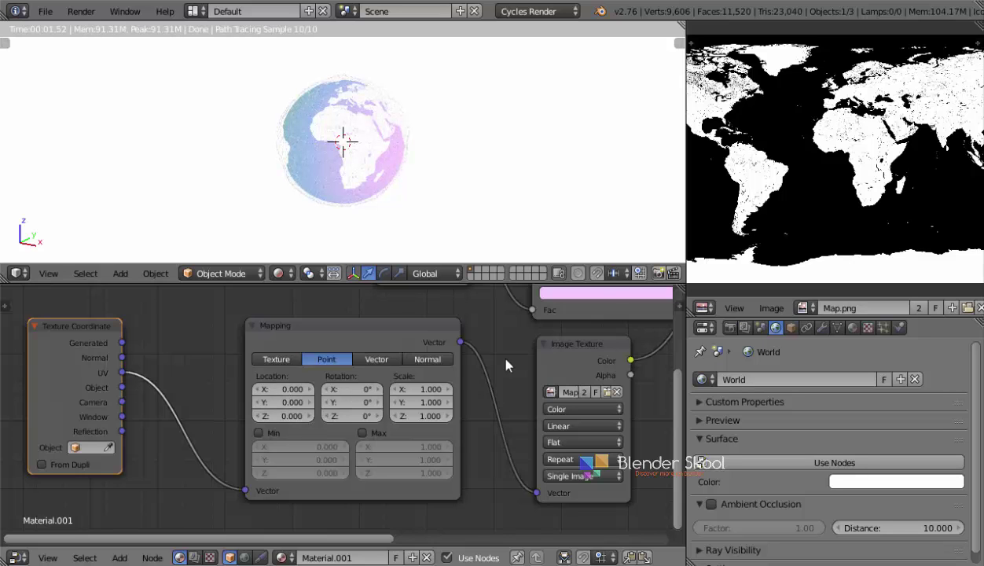
middle_drag(507, 363, 288, 453)
scroll(291, 459, down, 1)
scroll(291, 459, down, 1)
scroll(410, 219, up, 3)
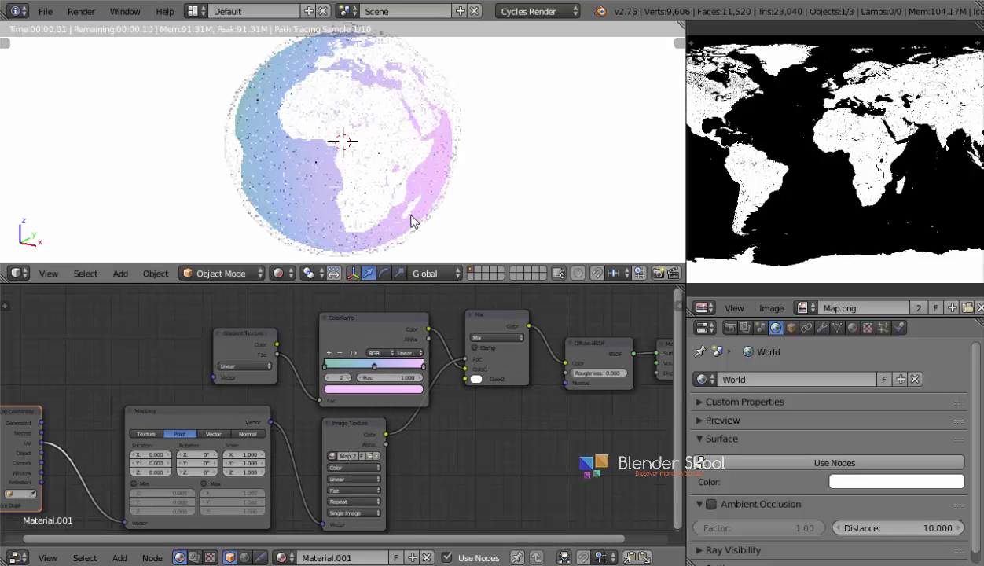
middle_drag(522, 421, 408, 444)
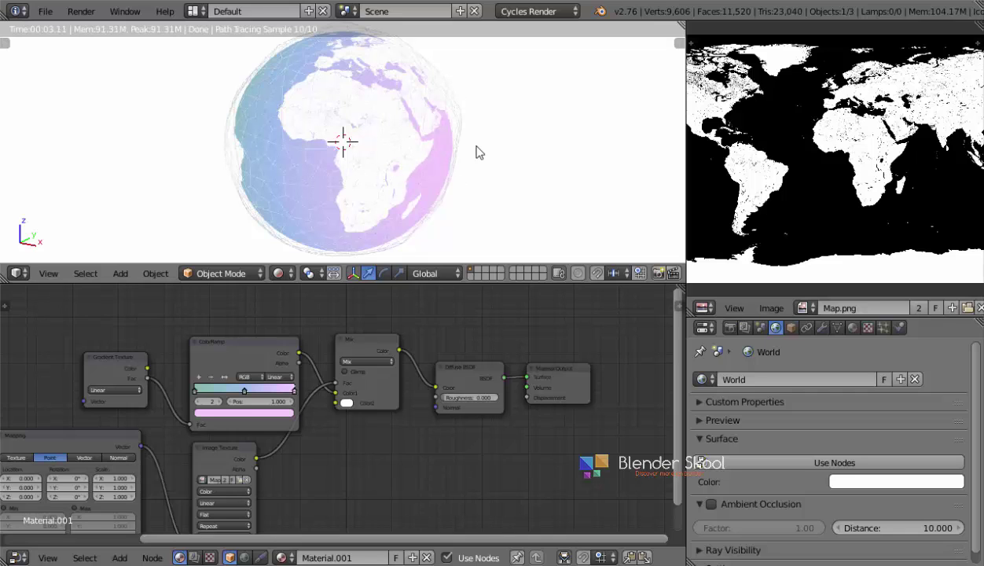
right_click(446, 88)
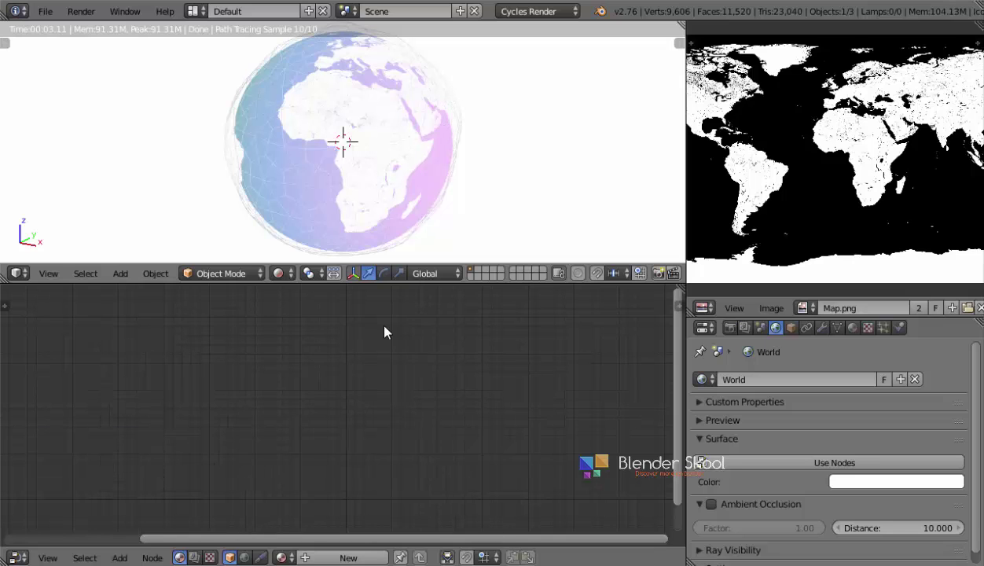
click(335, 558)
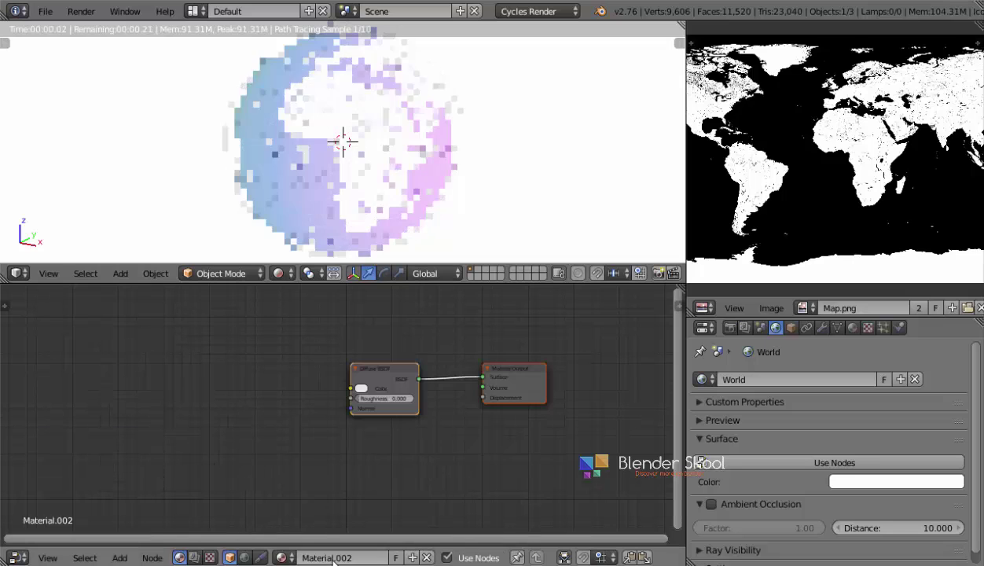
middle_drag(341, 452, 375, 452)
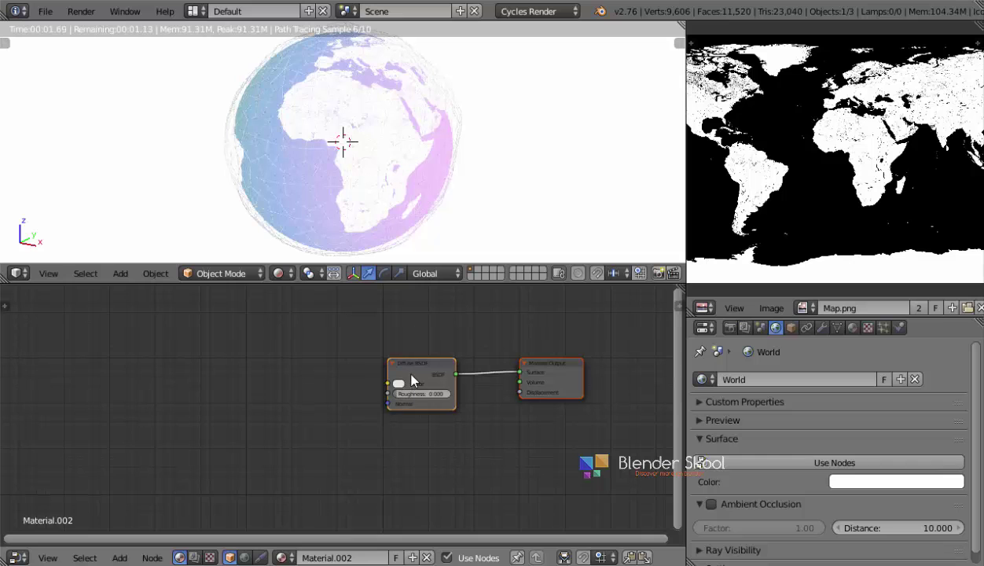
Replace the wireframe material's Diffuse BSDF with an Emission shader connected to the Material Output's Surface input.
key(x)
key(shift+a)
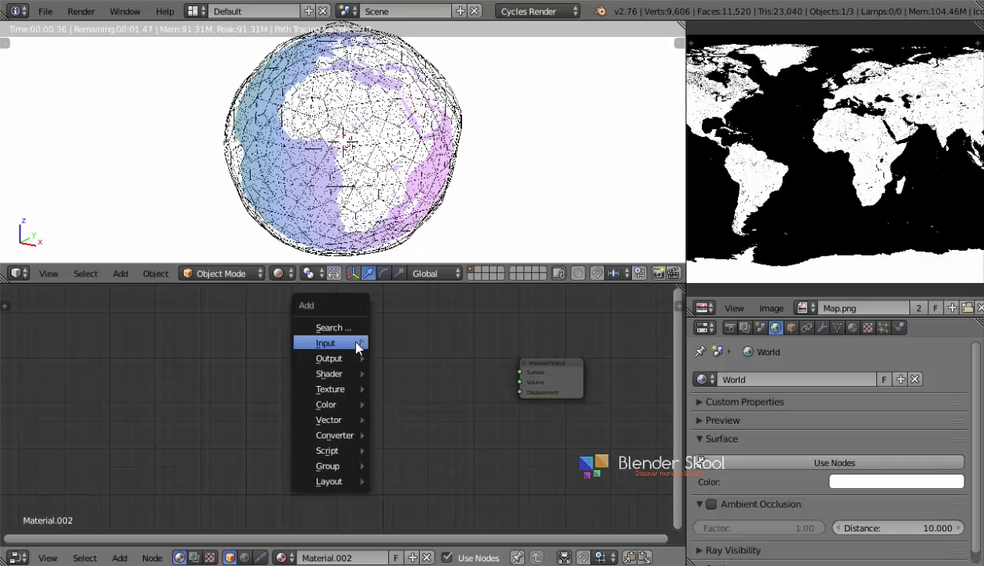
mouse_move(335, 373)
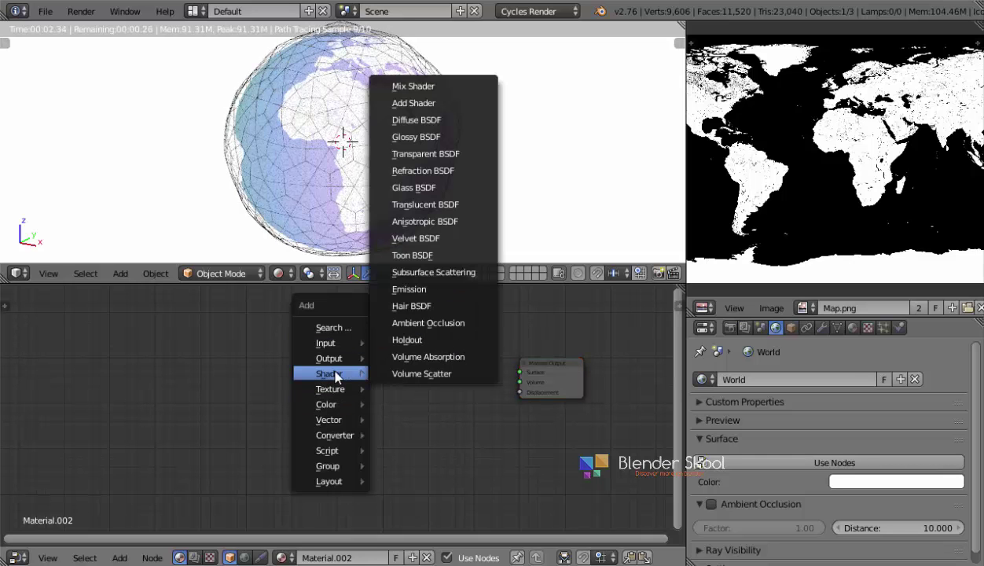
click(409, 289)
click(424, 399)
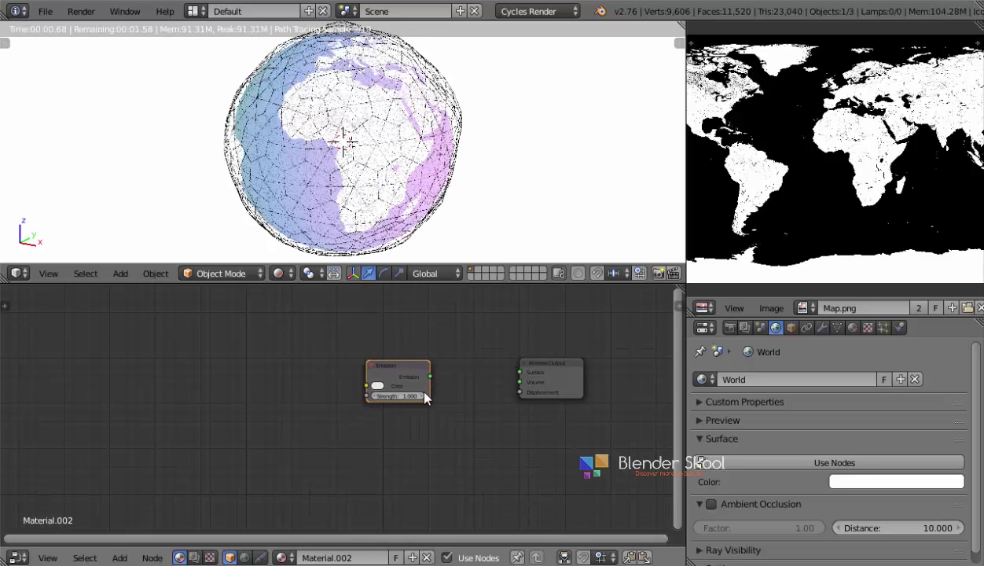
drag(431, 376, 519, 372)
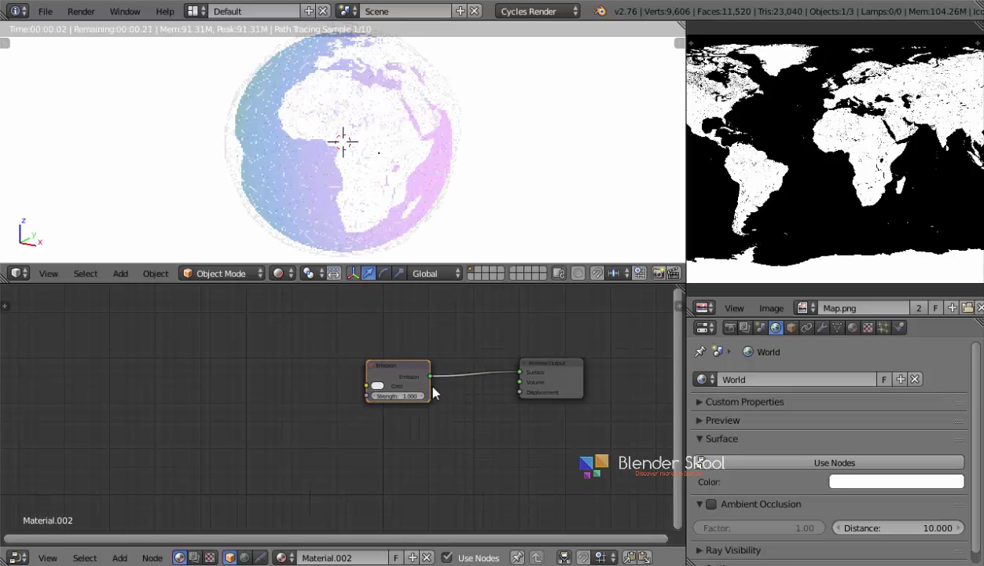
Set the Emission color to pure white, FFFFFF, and check the wireframe lines over the oceans.
click(377, 385)
drag(449, 262, 449, 251)
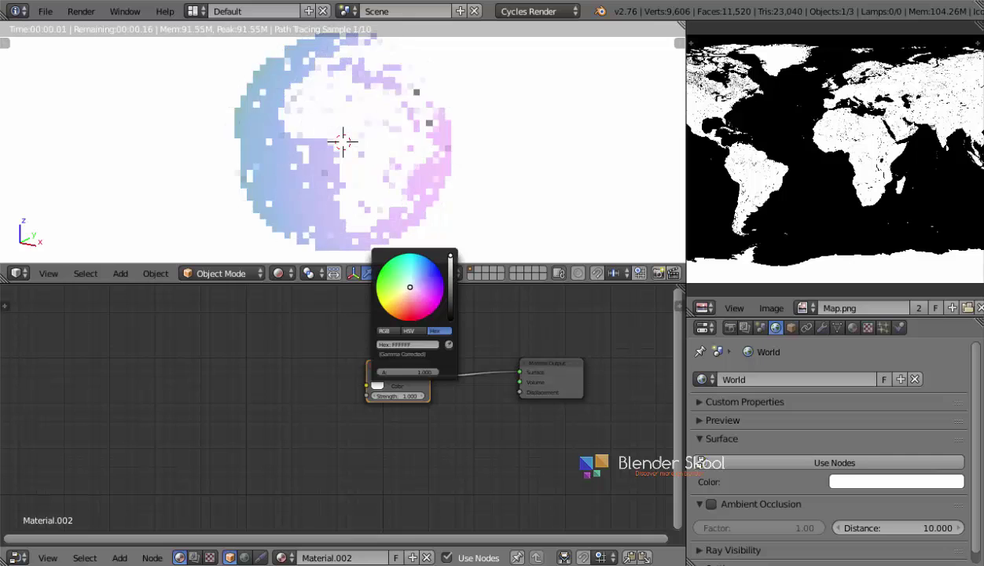
scroll(329, 174, up, 3)
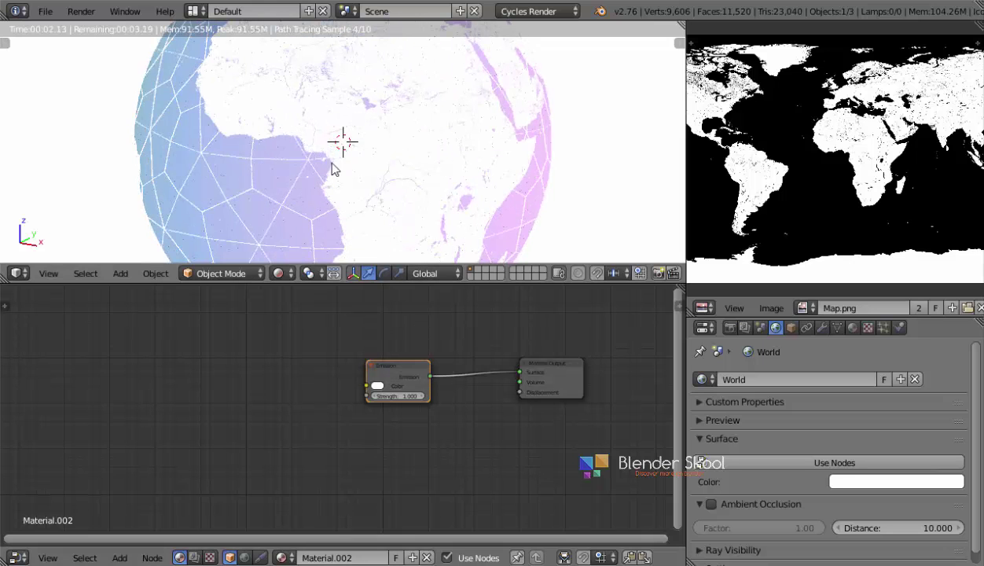
scroll(338, 173, down, 5)
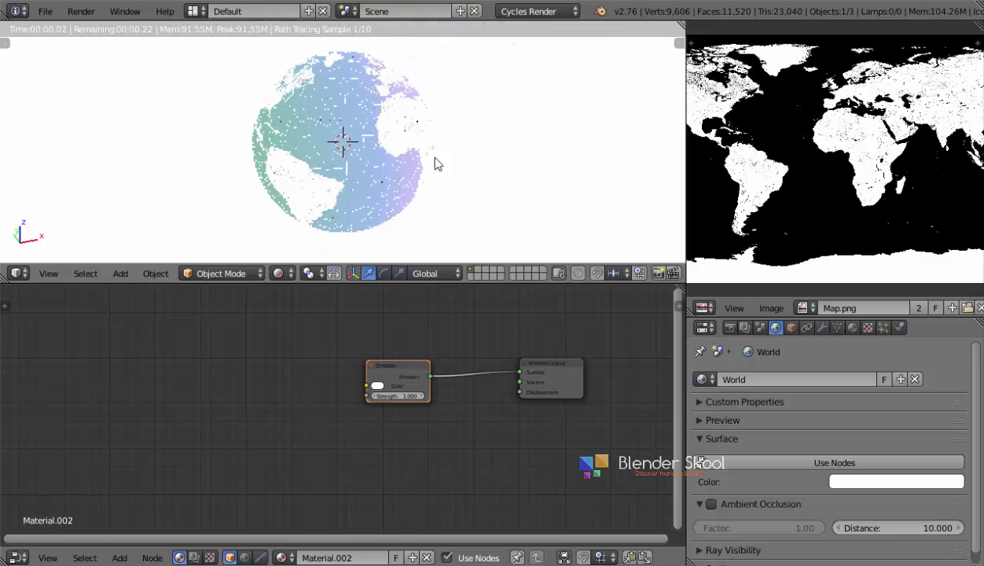
Try darkening the world color to 5F5F5F and restore it to FFFFFF.
click(893, 487)
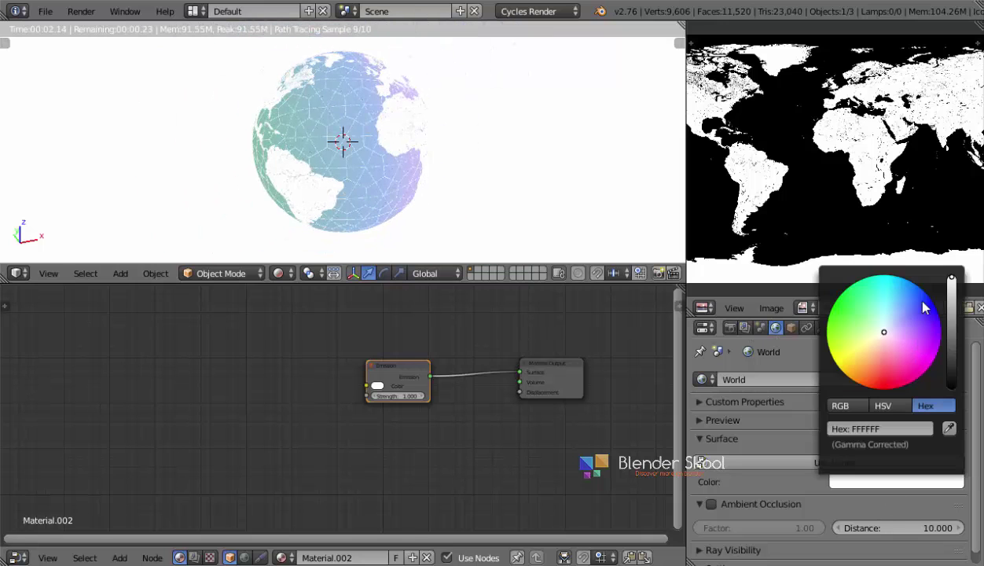
drag(951, 281, 951, 346)
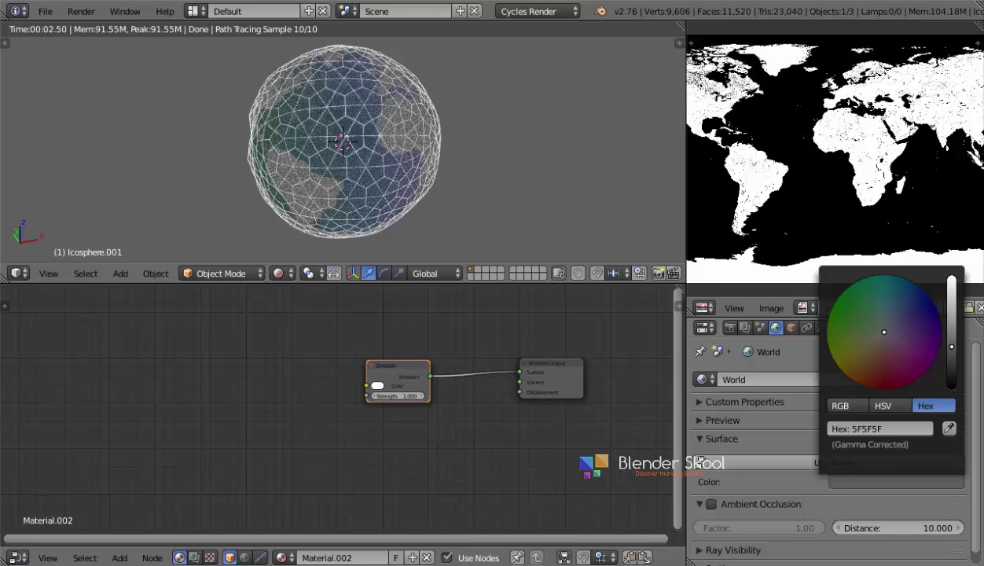
drag(951, 346, 935, 276)
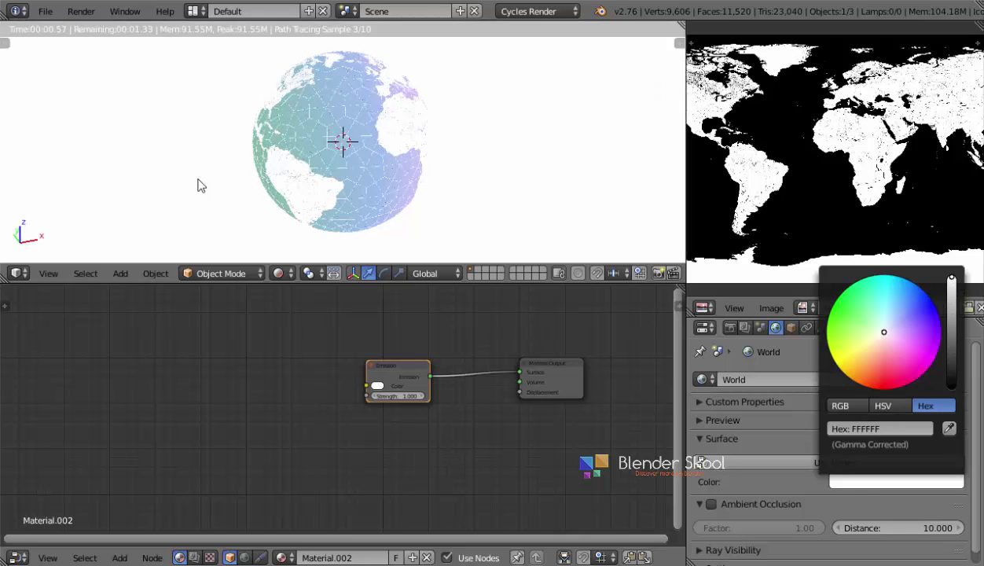
Turn the globe to match the reference illustration in the browser, leave rendered shading and align the camera to that view.
click(48, 274)
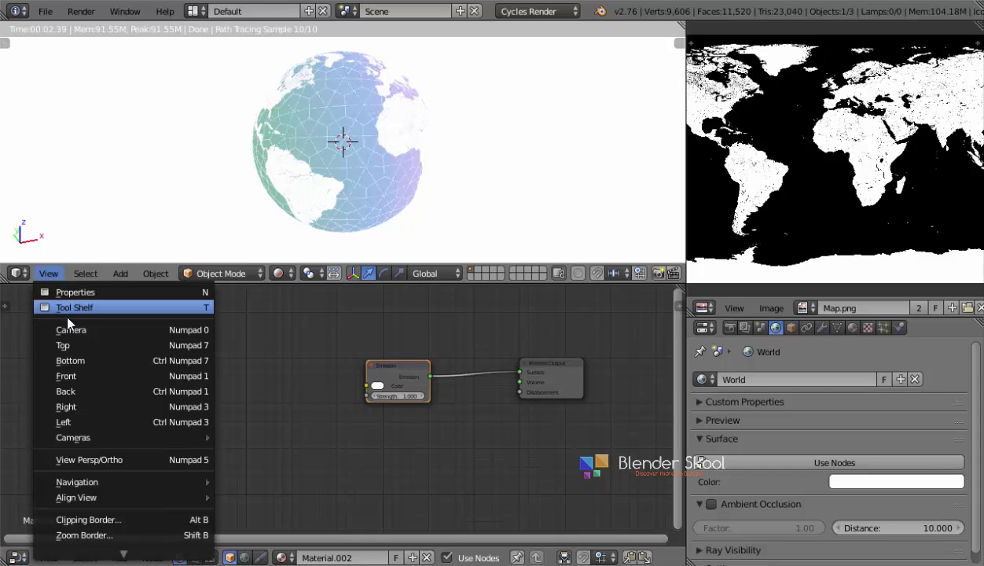
middle_drag(319, 173, 376, 162)
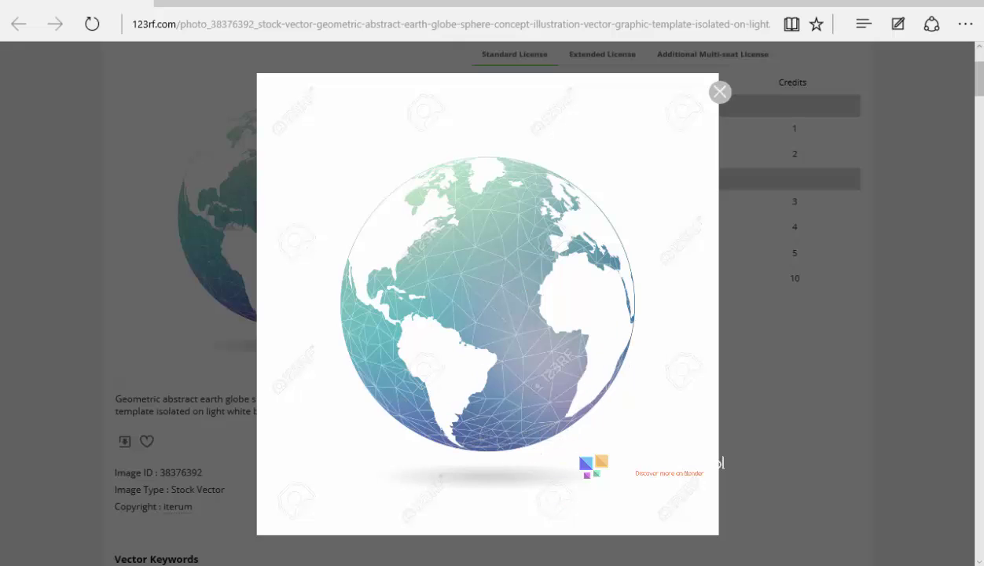
click(549, 523)
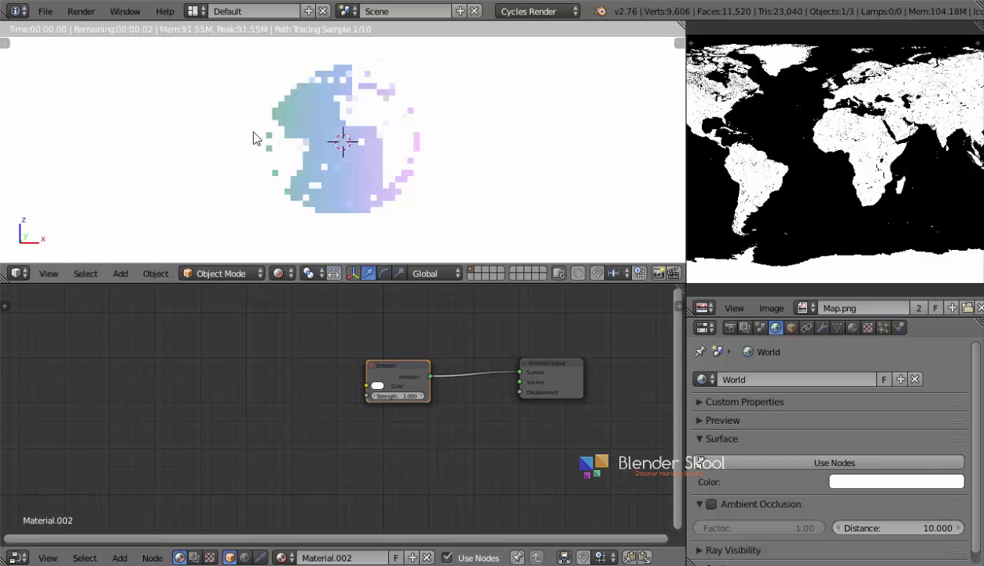
middle_drag(403, 157, 407, 188)
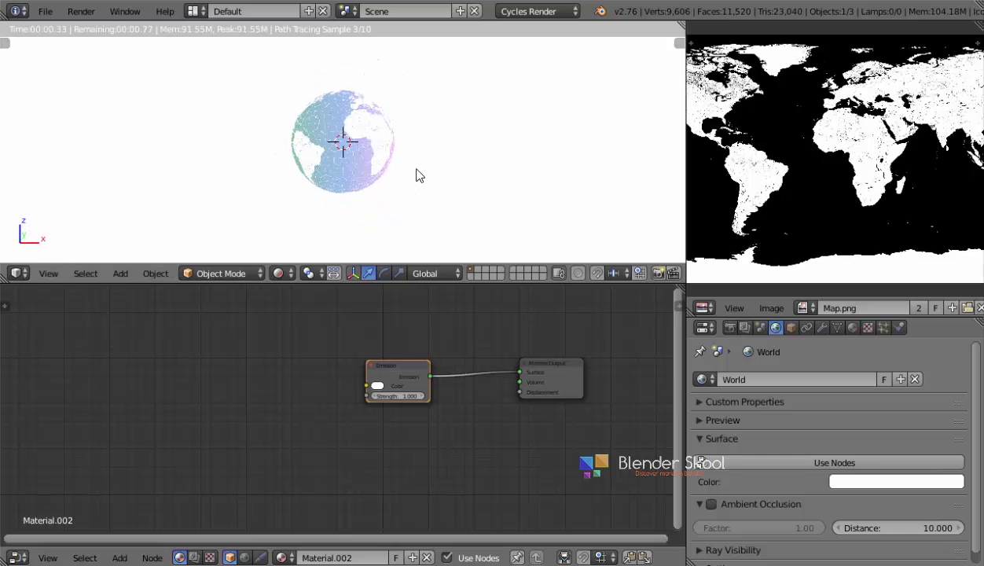
scroll(406, 141, up, 2)
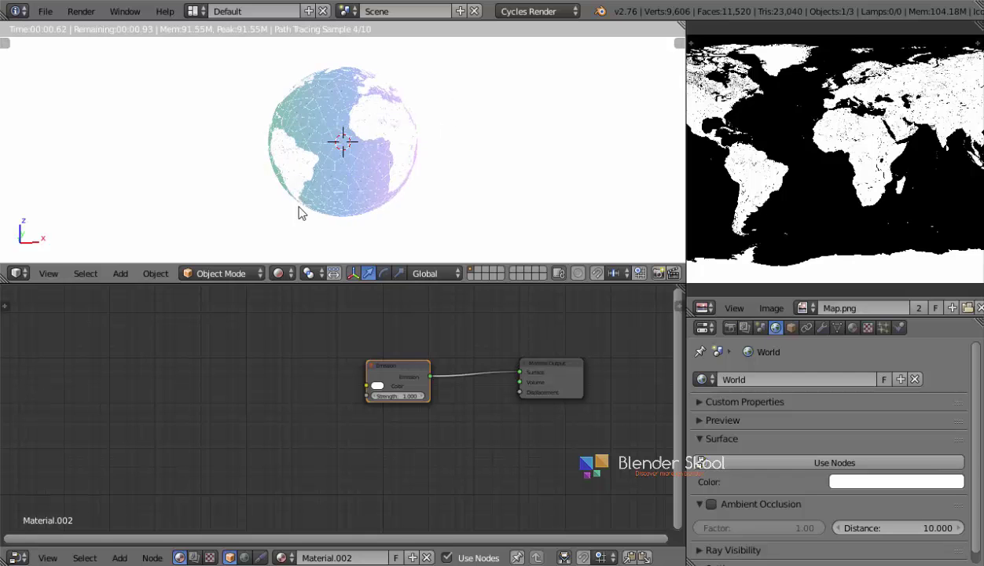
mouse_move(440, 169)
middle_down()
mouse_move(424, 167)
mouse_move(443, 171)
middle_up()
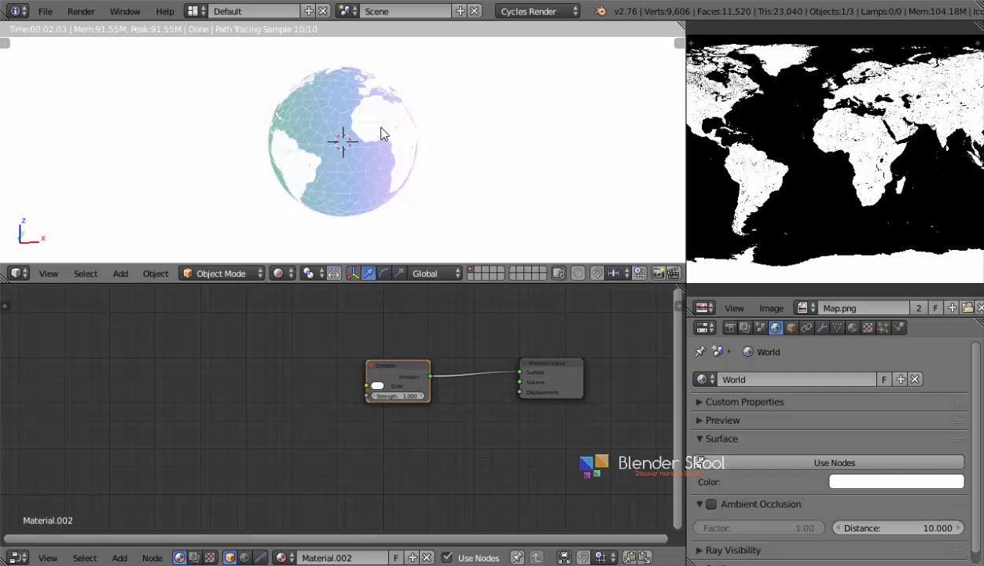
middle_drag(379, 127, 405, 120)
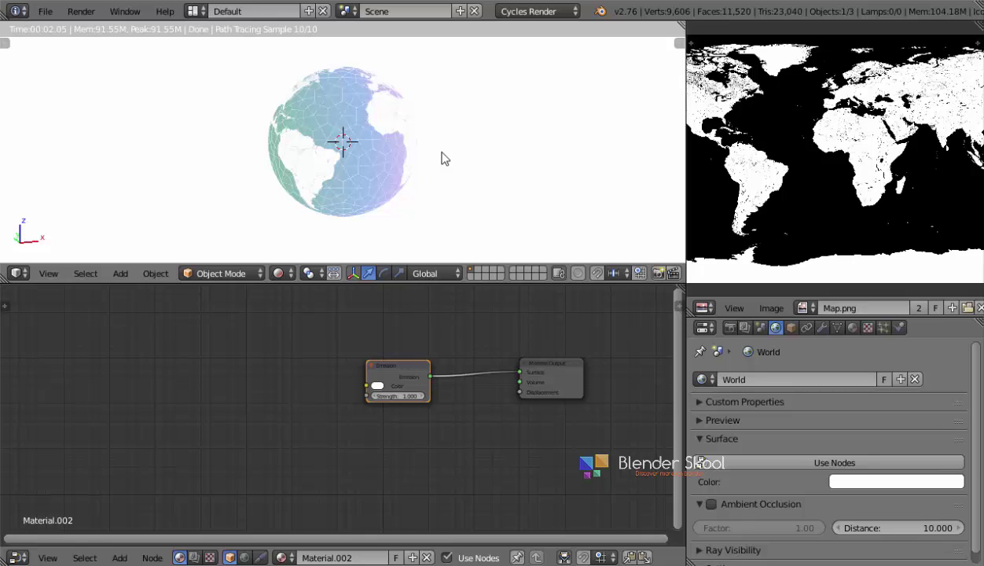
key(shift+z)
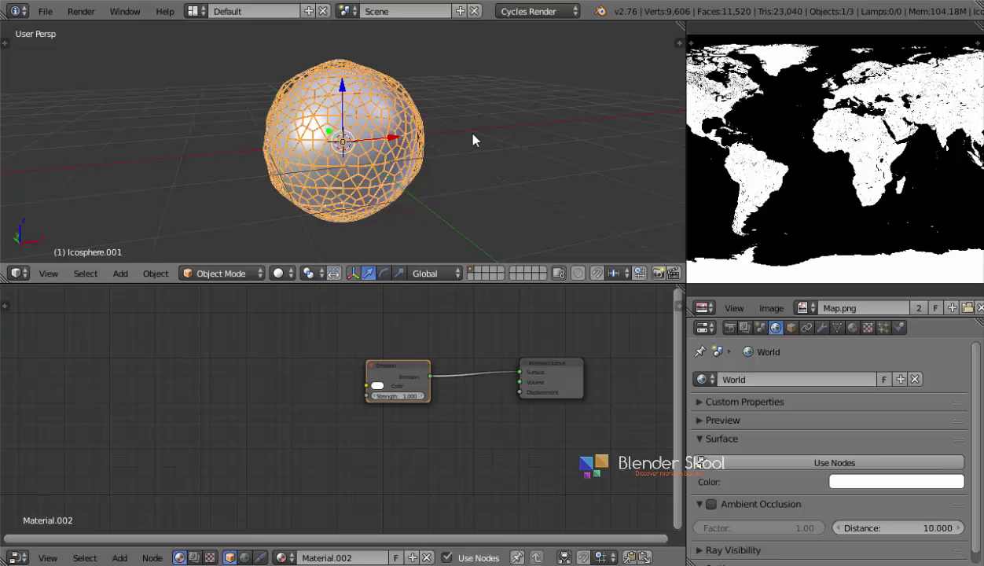
key(KP_0)
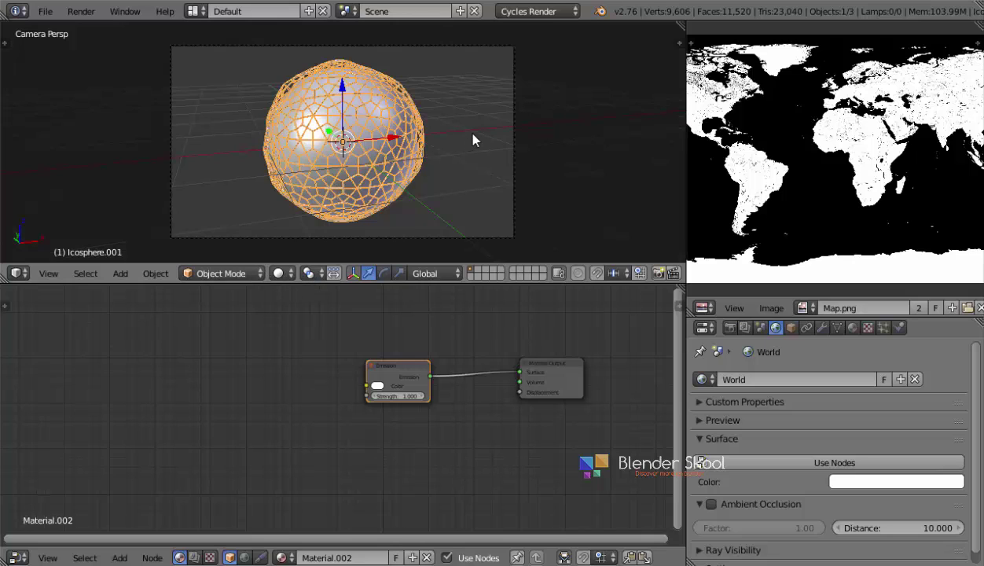
Look through the System and Input sections of the user preferences, including the numpad emulation option, and close them.
click(279, 273)
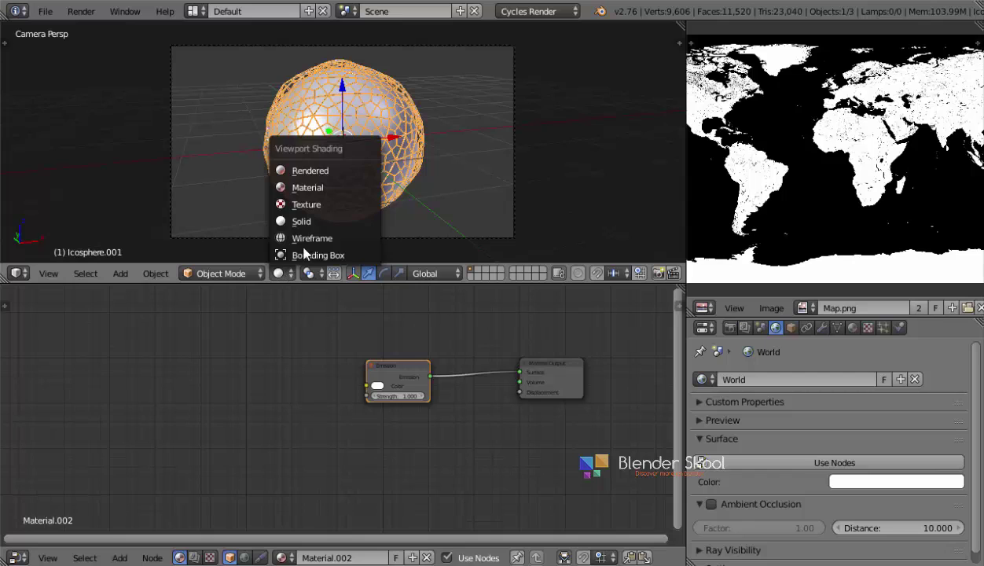
click(58, 13)
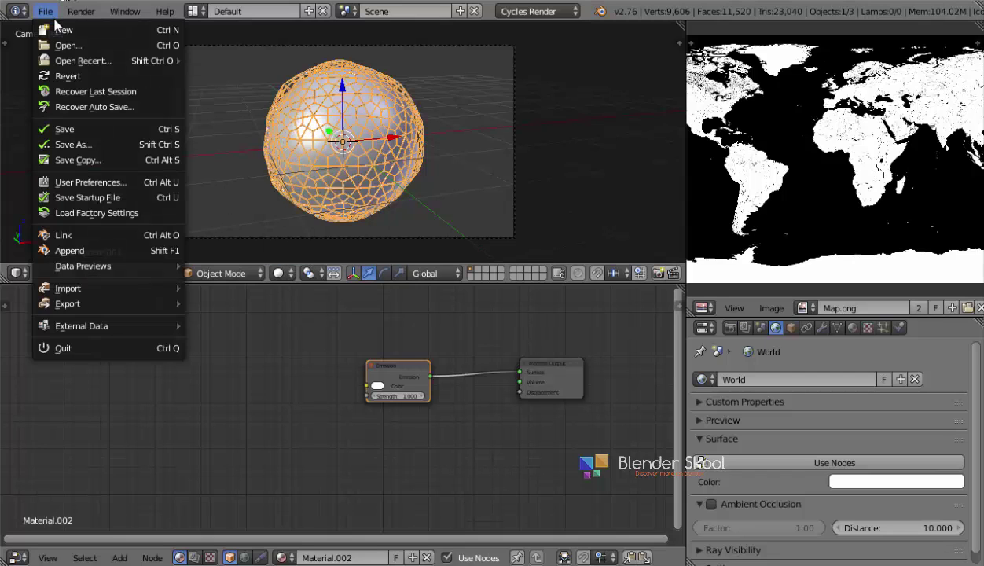
click(79, 182)
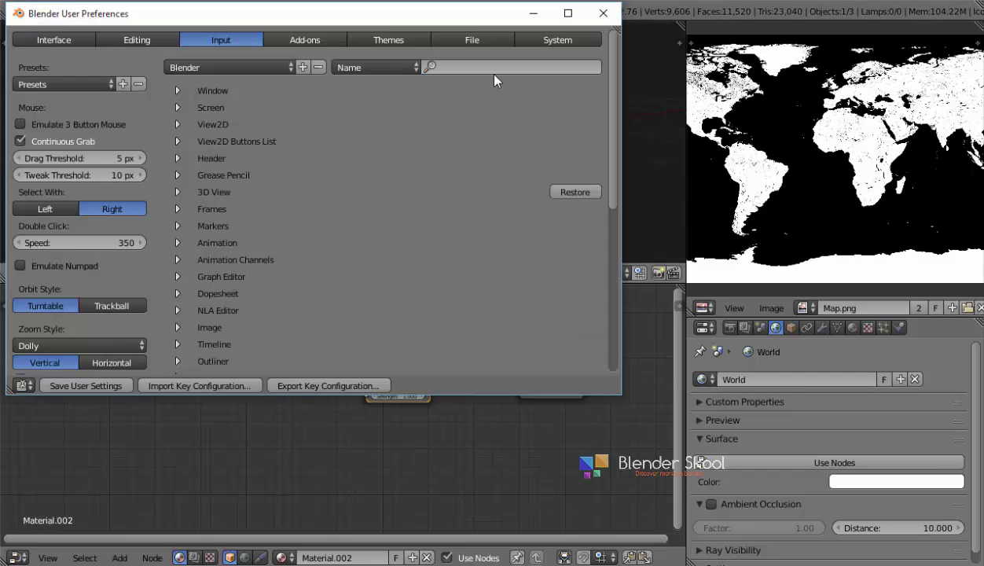
click(543, 46)
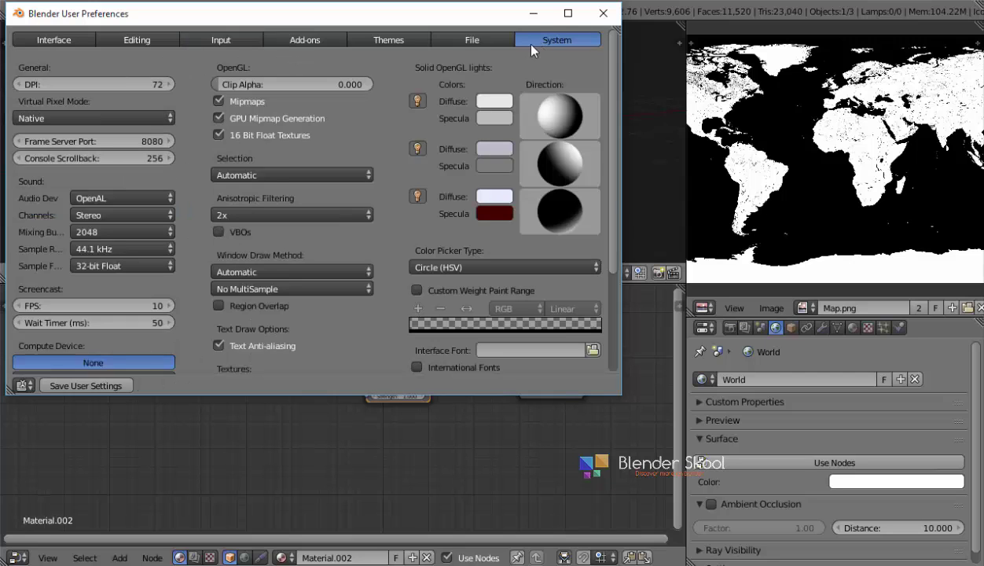
scroll(332, 127, down, 3)
scroll(339, 135, up, 3)
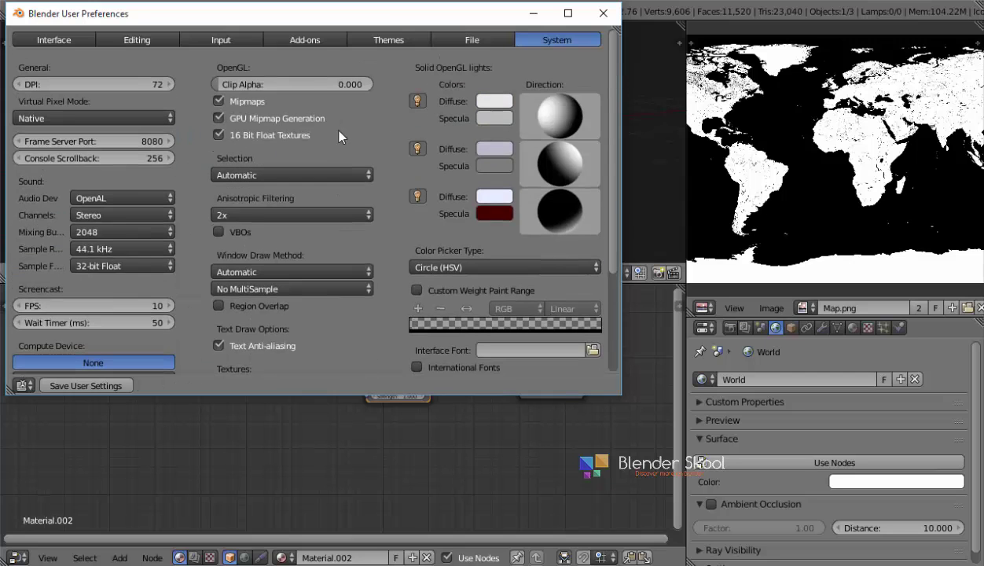
click(227, 37)
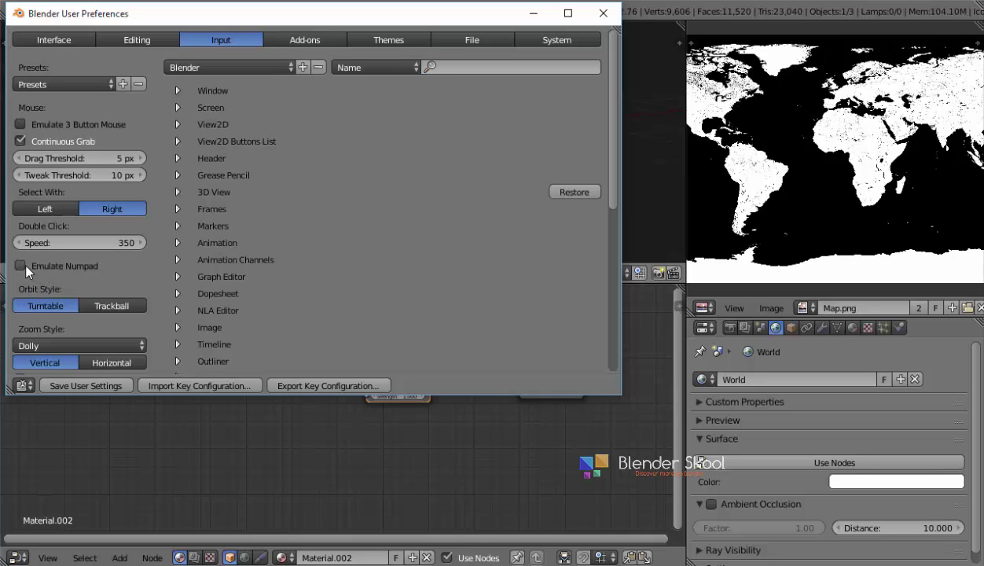
click(603, 13)
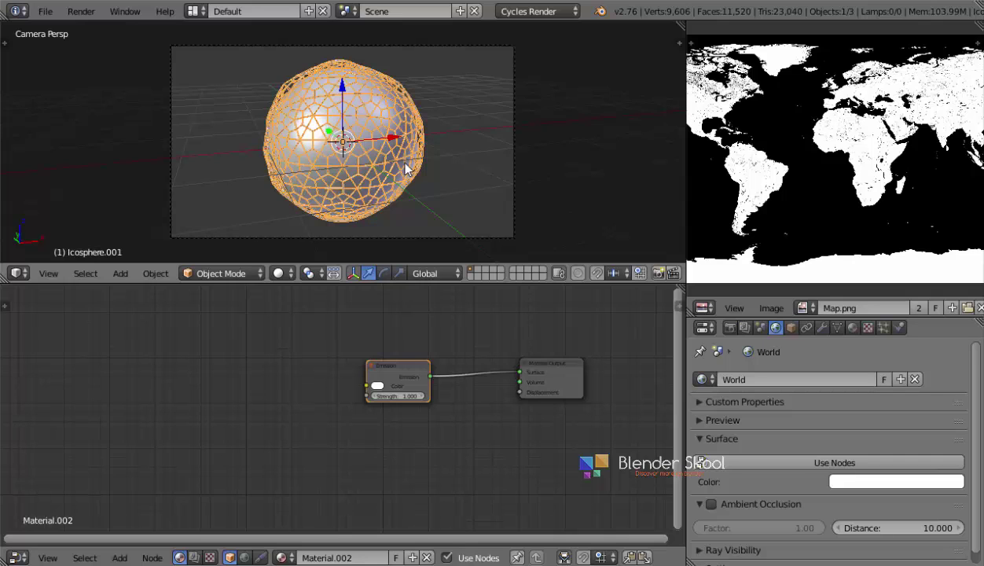
Show the globe with rendered viewport shading in the camera view.
scroll(407, 161, down, 2)
scroll(407, 160, up, 1)
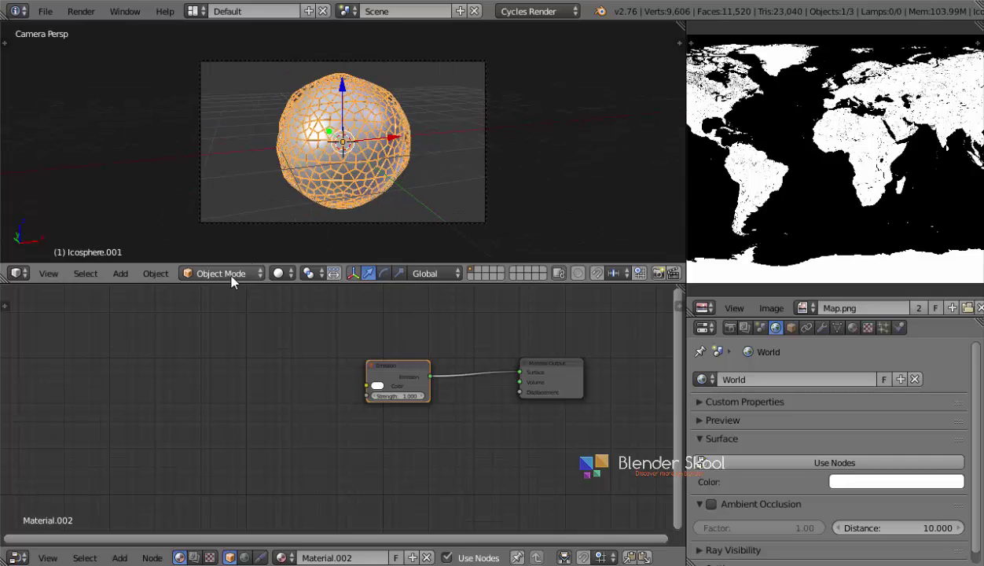
click(281, 273)
click(292, 190)
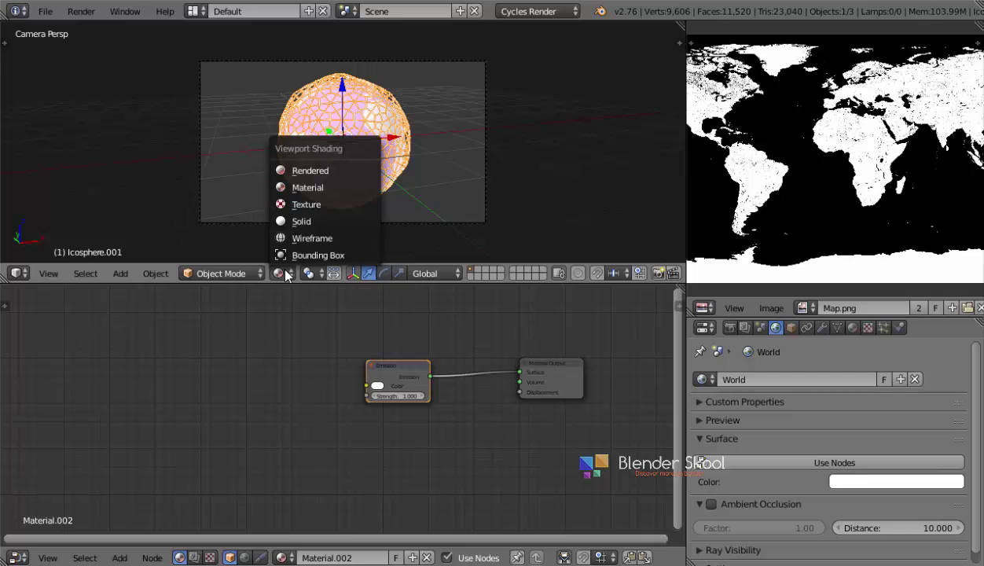
click(311, 171)
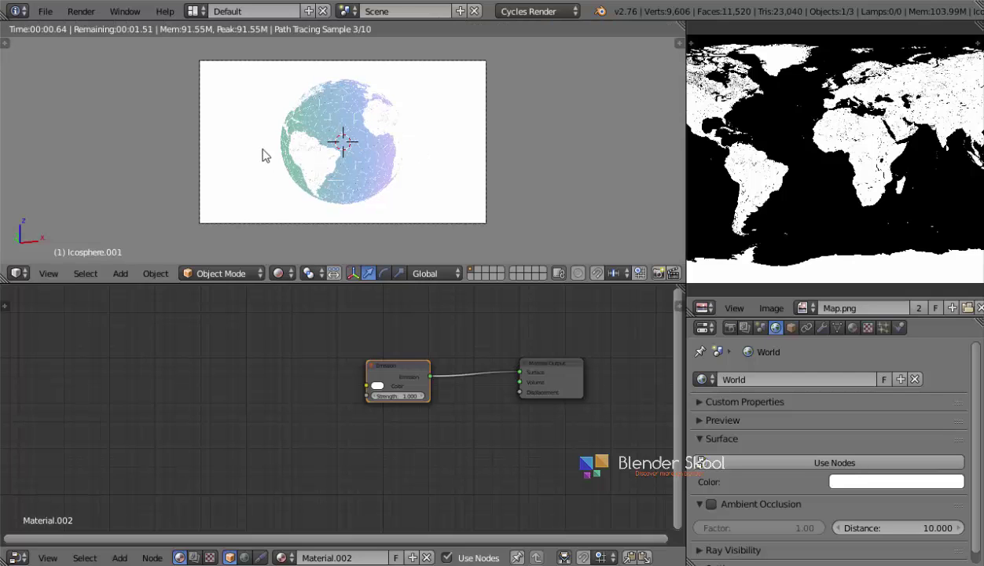
click(730, 327)
scroll(694, 476, down, 4)
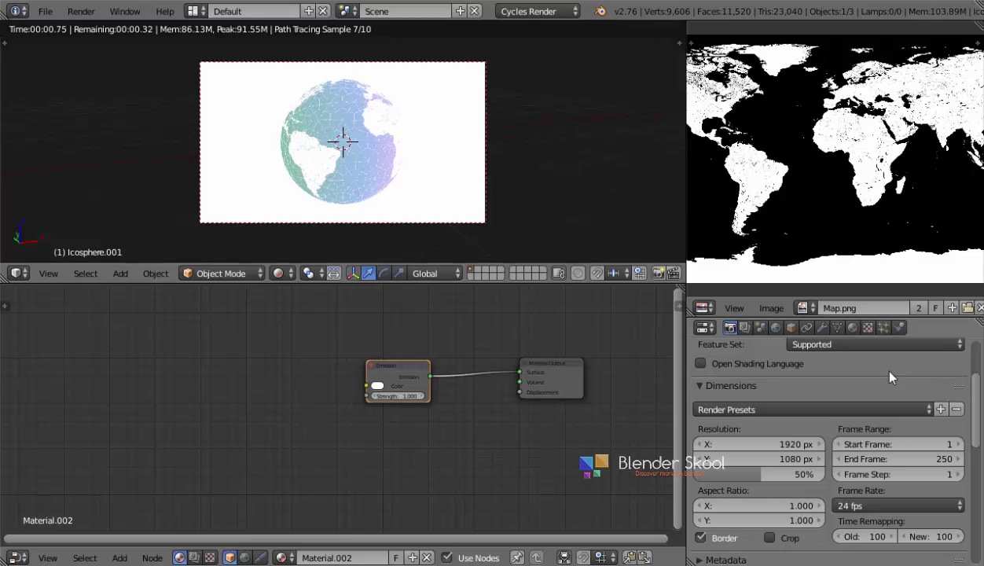
click(838, 327)
click(853, 327)
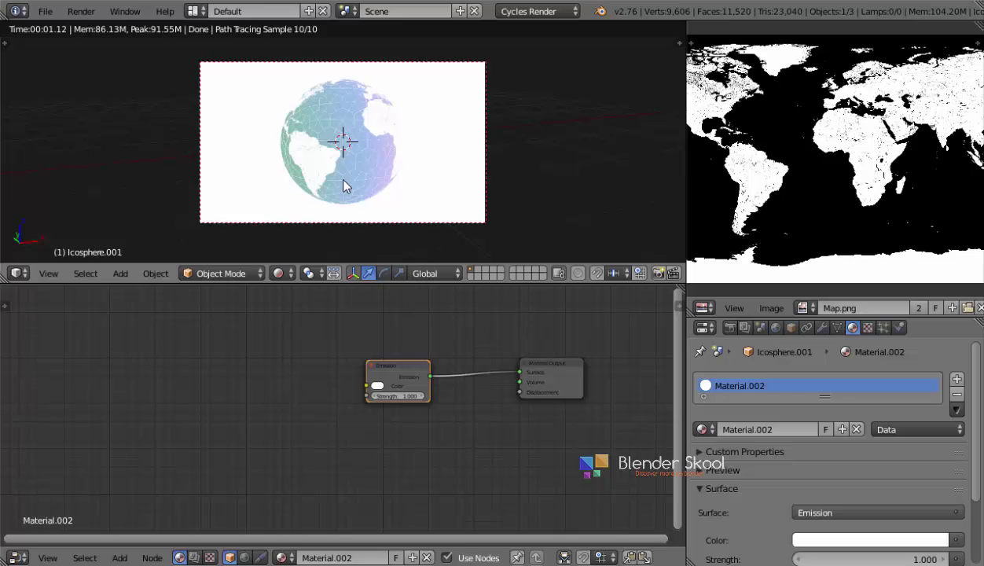
Try rotating only the map-textured sphere by about 31.5 degrees inside its wireframe.
scroll(343, 187, up, 1)
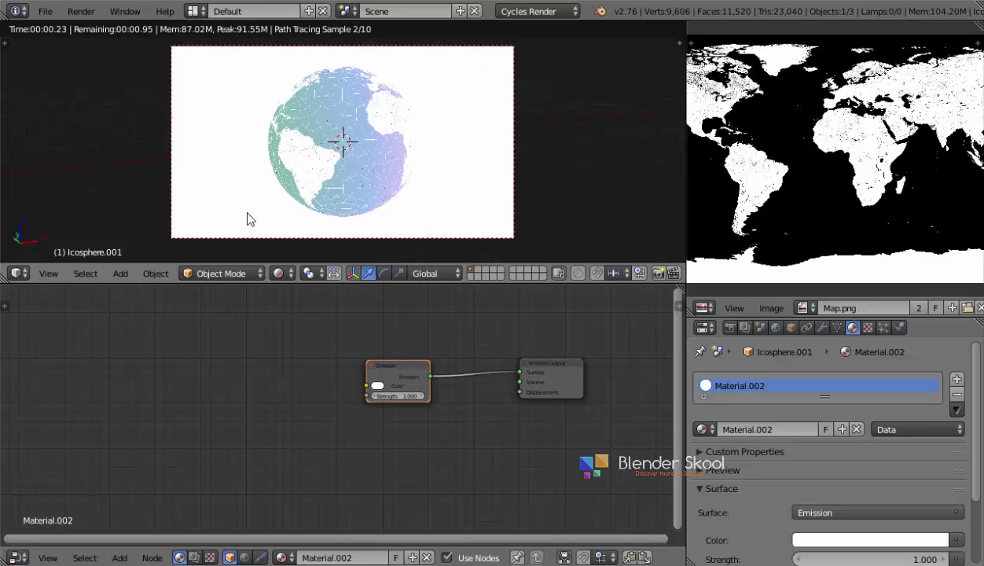
right_click(352, 85)
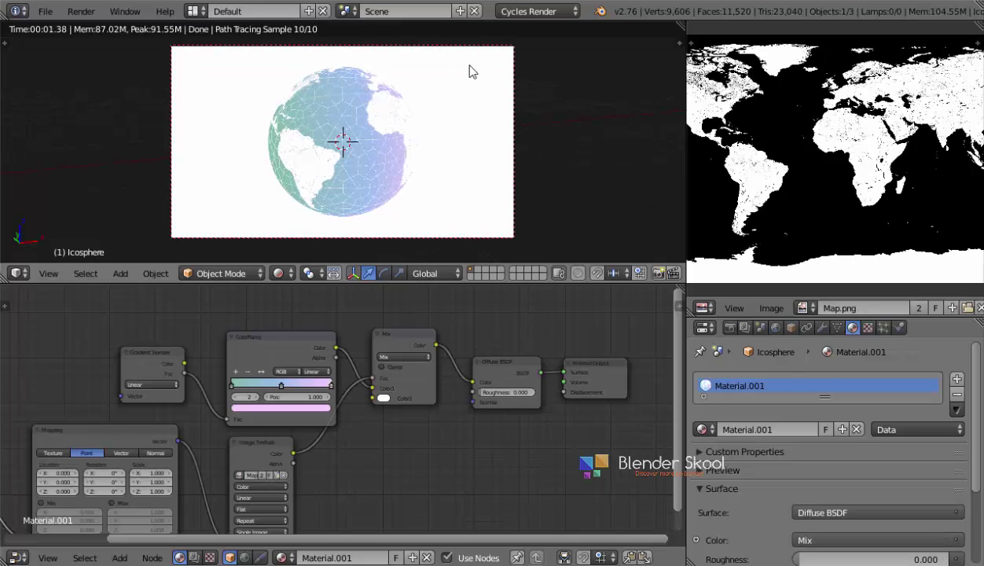
key(r)
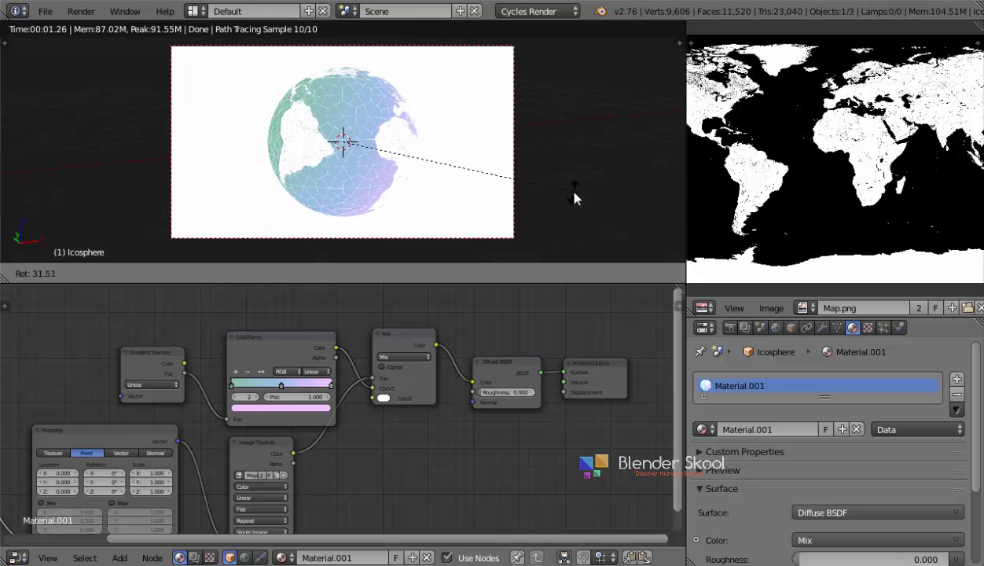
click(573, 192)
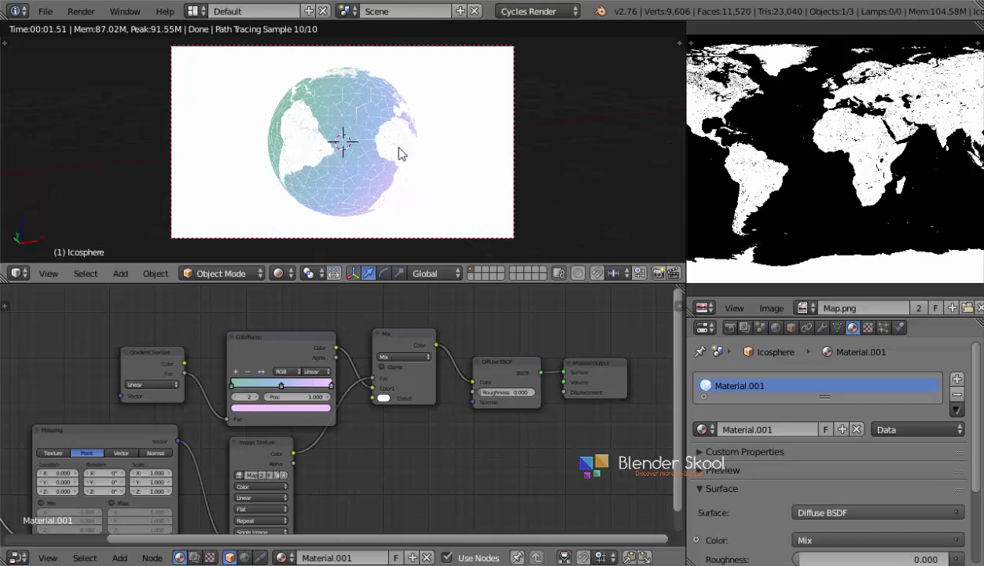
Select the sphere and its wireframe together and rotate both by about 13 degrees, viewing the result in rendered shading.
key(shift+z)
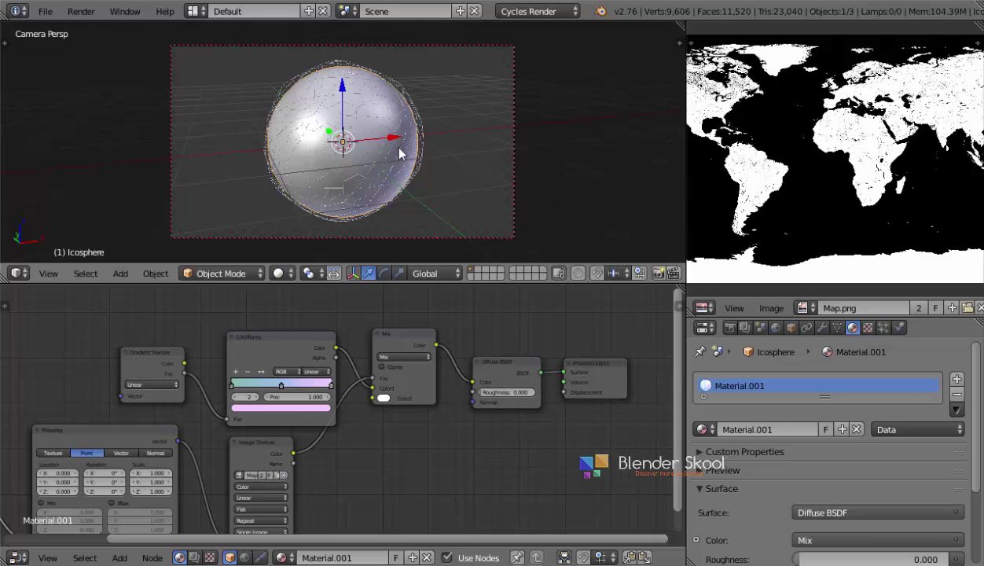
key(b)
drag(230, 81, 444, 221)
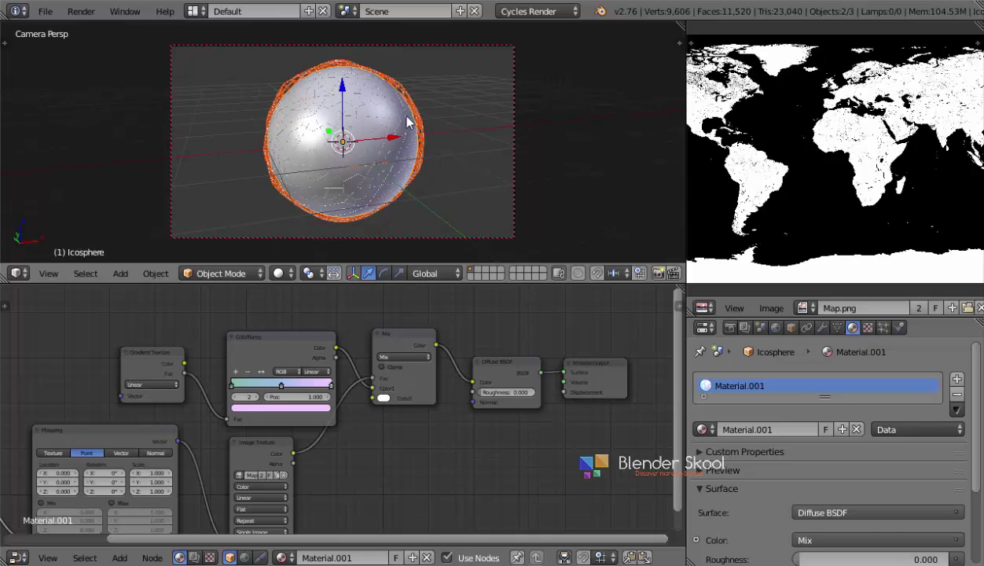
key(a)
key(b)
drag(244, 101, 432, 209)
click(283, 273)
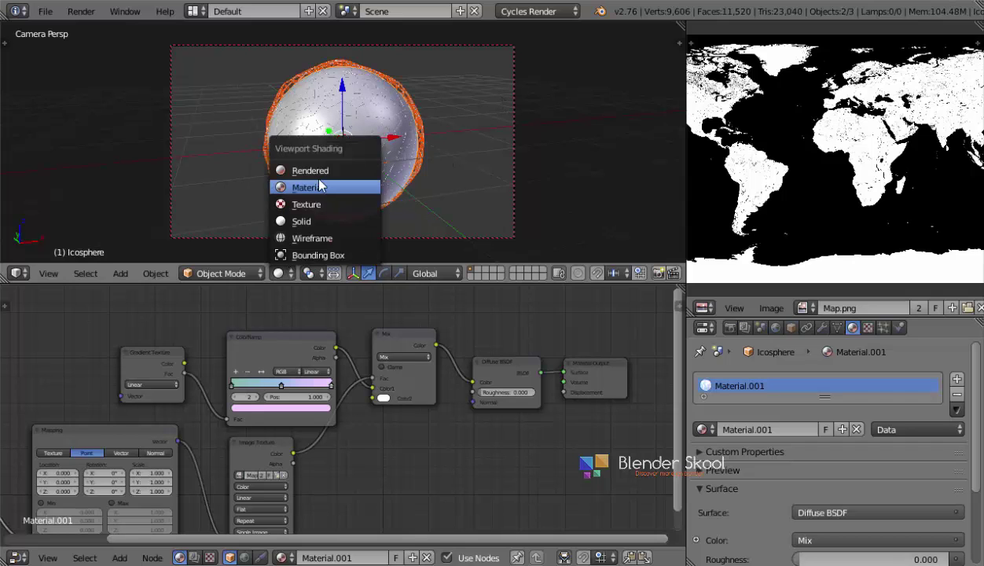
click(302, 169)
key(r)
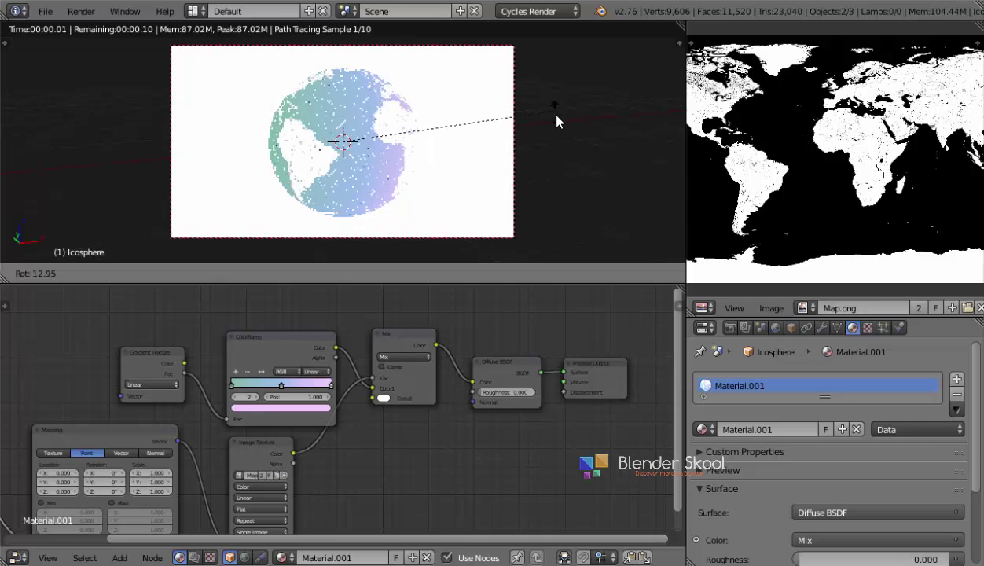
click(543, 117)
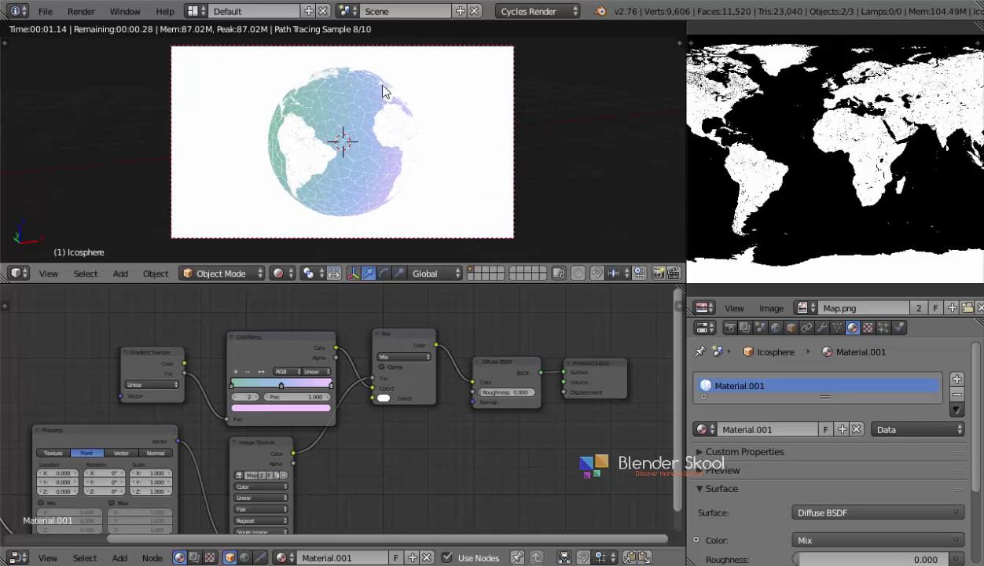
Shift the continents sideways on the globe by setting the Mapping node's Location X to -0.030.
middle_drag(297, 360, 490, 308)
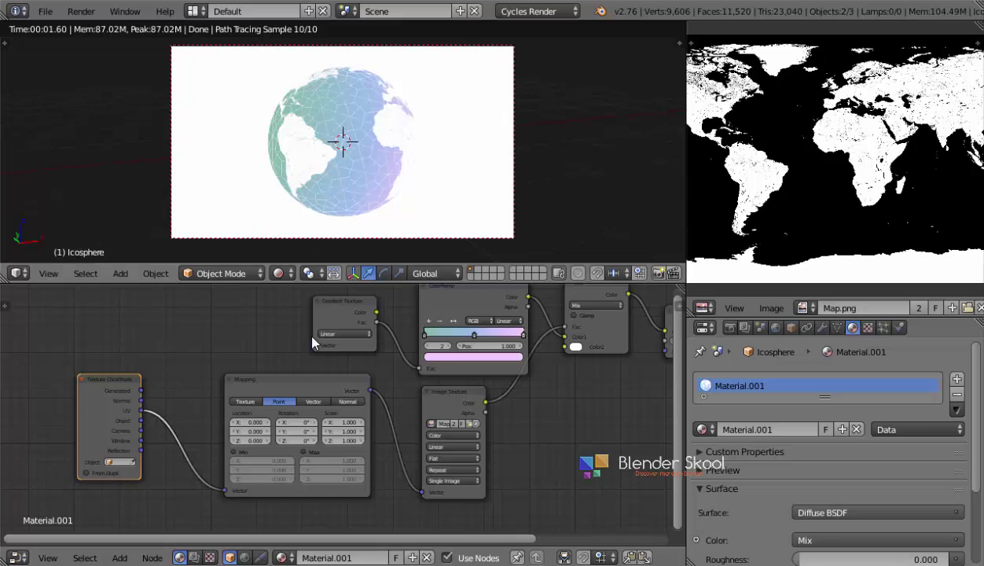
scroll(292, 355, up, 1)
scroll(273, 391, up, 2)
scroll(272, 391, up, 2)
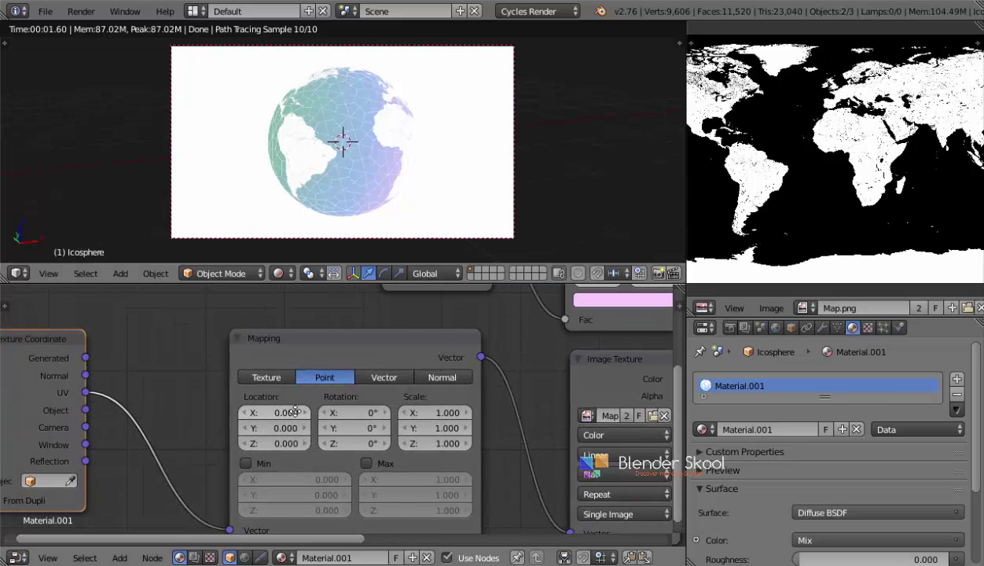
drag(327, 373, 355, 374)
right_click(327, 374)
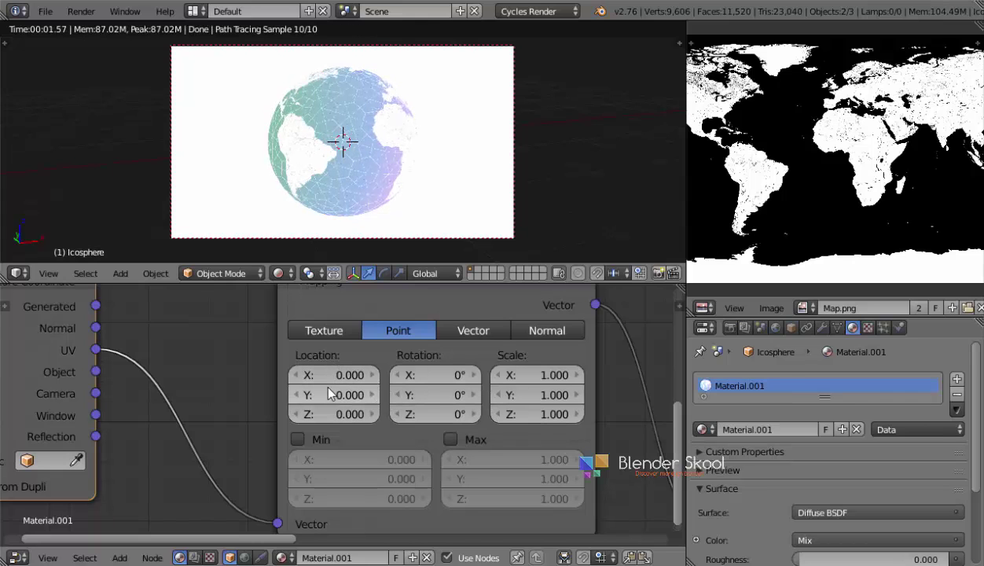
mouse_move(334, 380)
mouse_down()
mouse_move(348, 381)
mouse_move(331, 380)
mouse_up()
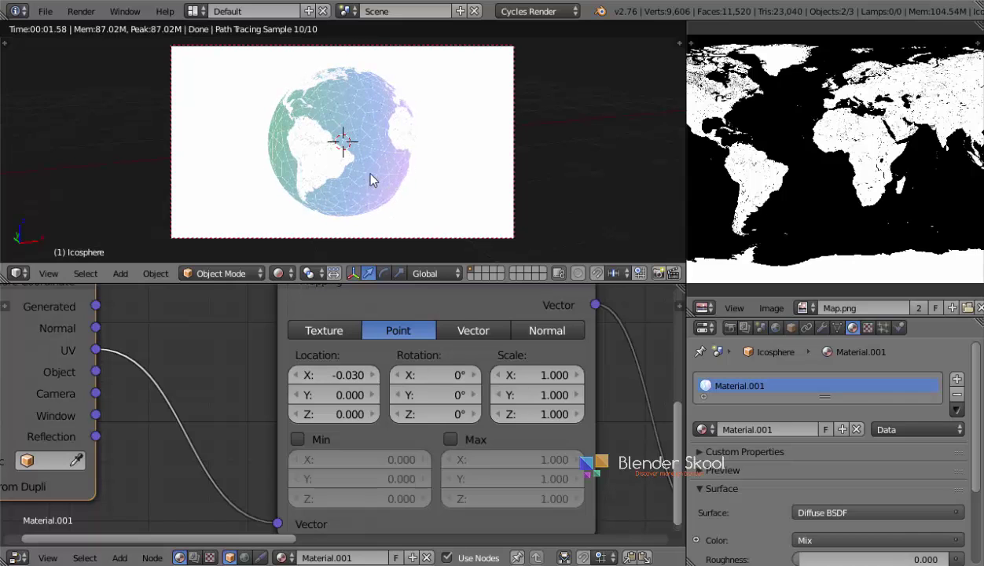
Compare the globe with the reference illustration in the browser and set the Mapping node's Location to X -0.060 and Y 0.030.
scroll(362, 170, up, 1)
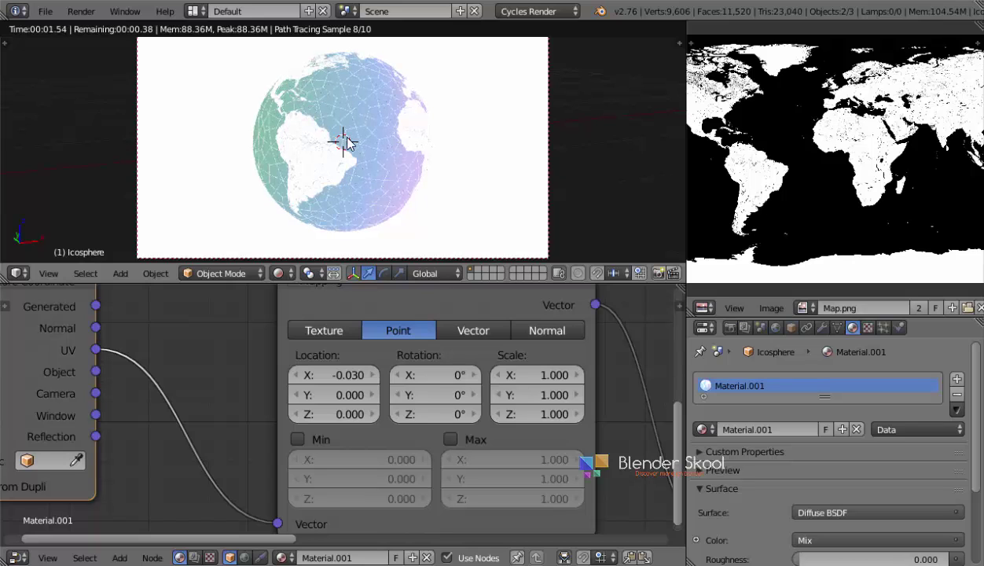
scroll(320, 139, up, 2)
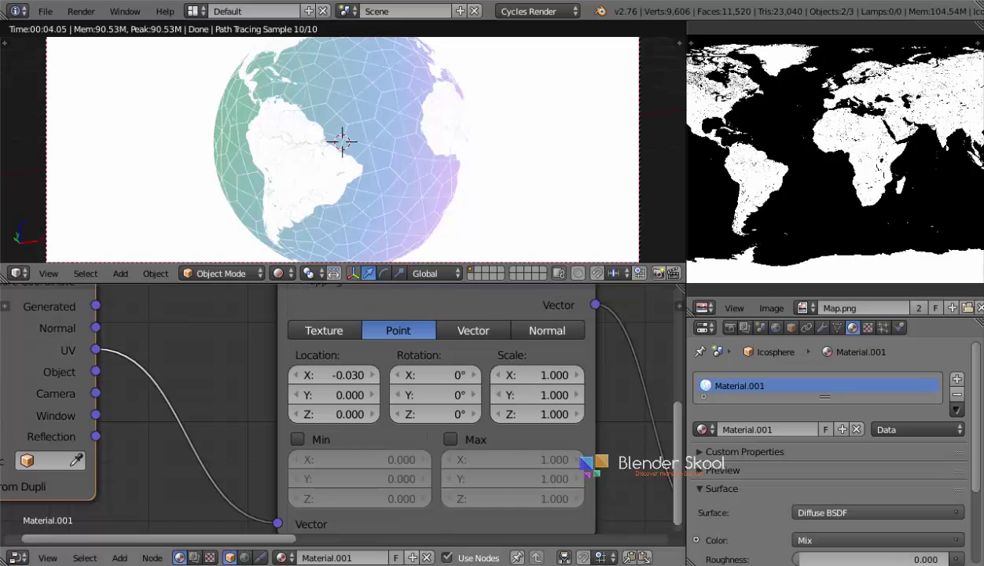
key(alt+Tab)
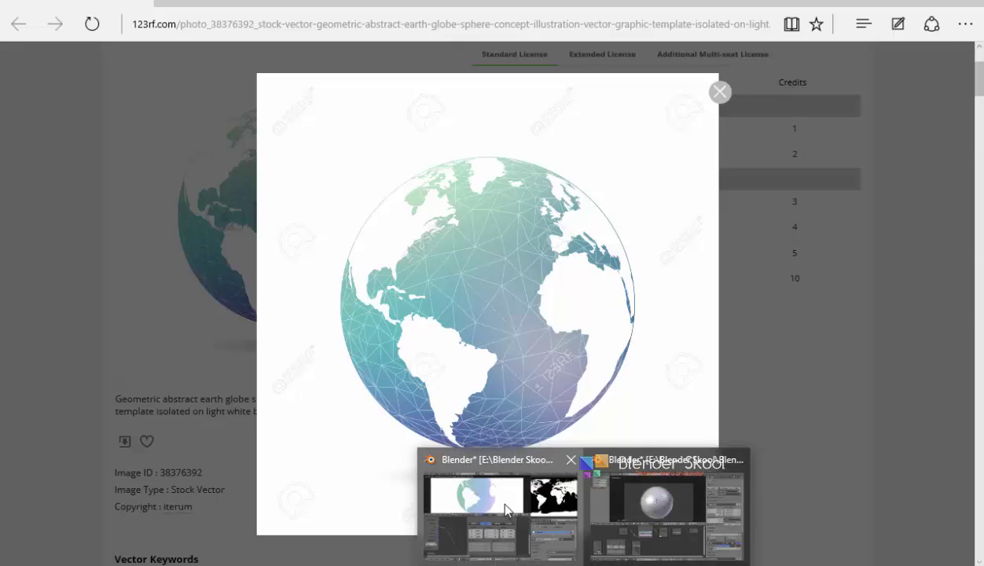
click(505, 516)
middle_drag(431, 361, 406, 361)
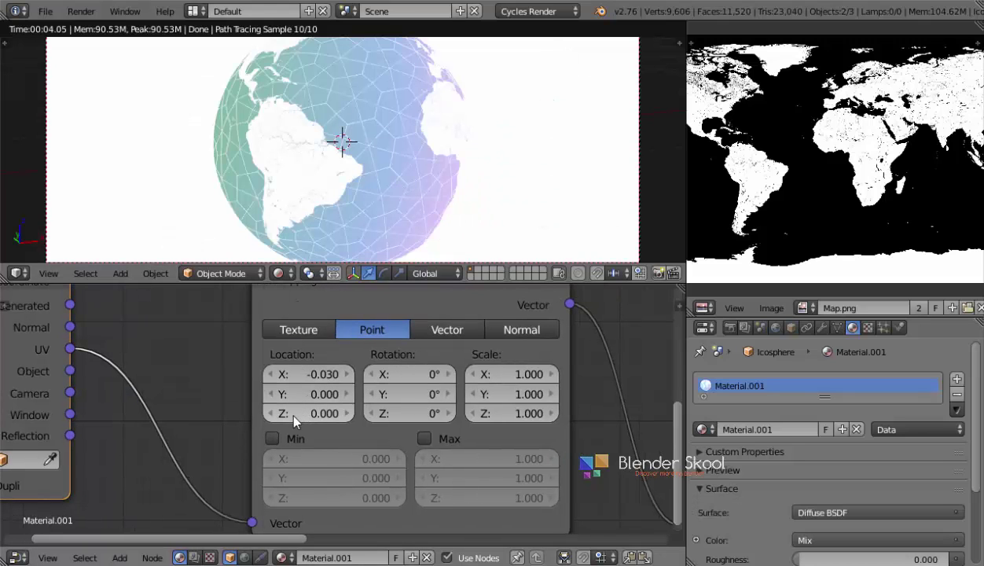
mouse_move(309, 393)
mouse_down()
mouse_move(330, 394)
mouse_move(264, 395)
mouse_move(333, 394)
mouse_move(308, 375)
mouse_up()
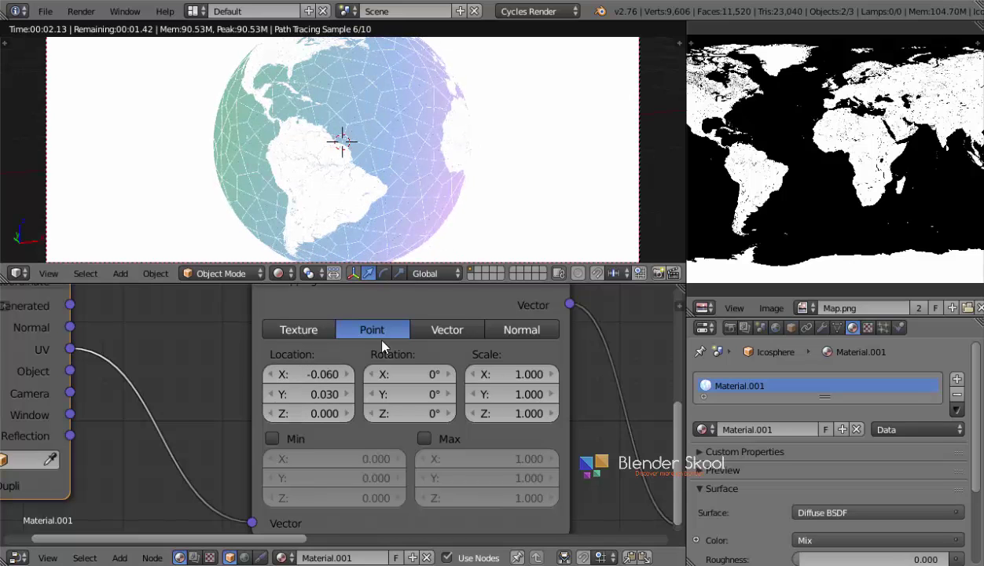
scroll(400, 338, down, 1)
scroll(383, 157, down, 1)
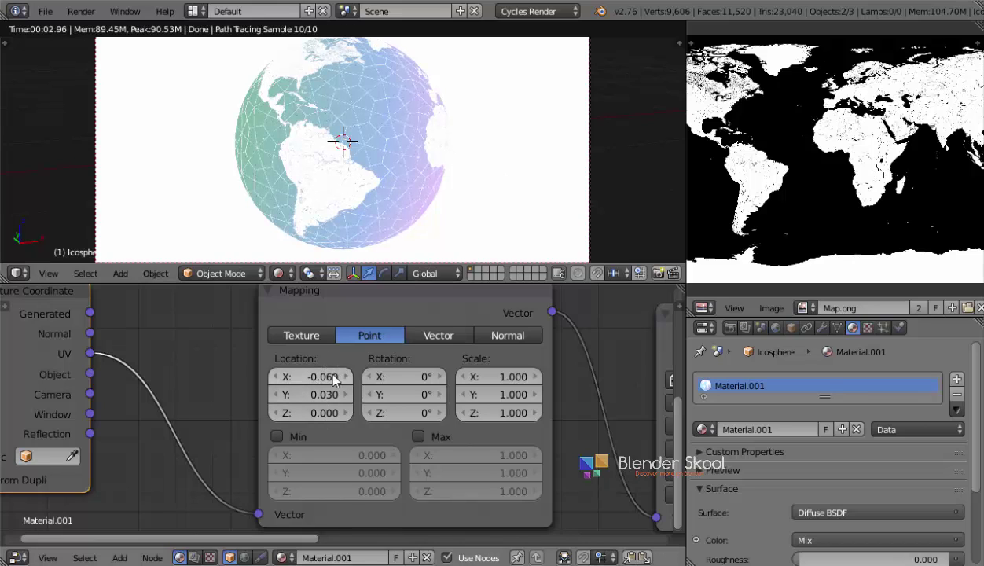
scroll(310, 118, down, 1)
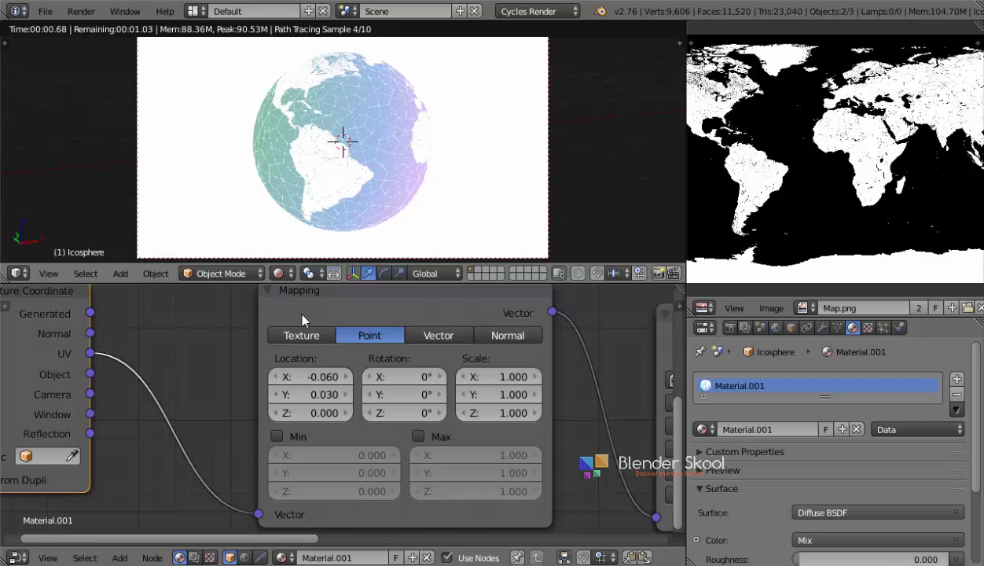
middle_drag(574, 287, 484, 357)
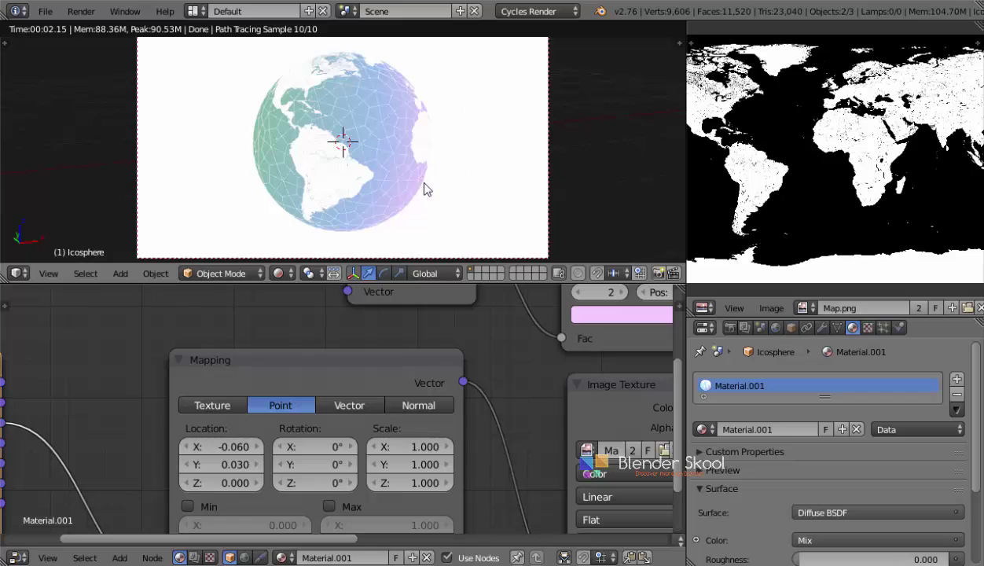
Reproject the UVs of the map-textured icosphere from the camera view using Sphere Projection.
key(shift+z)
key(Tab)
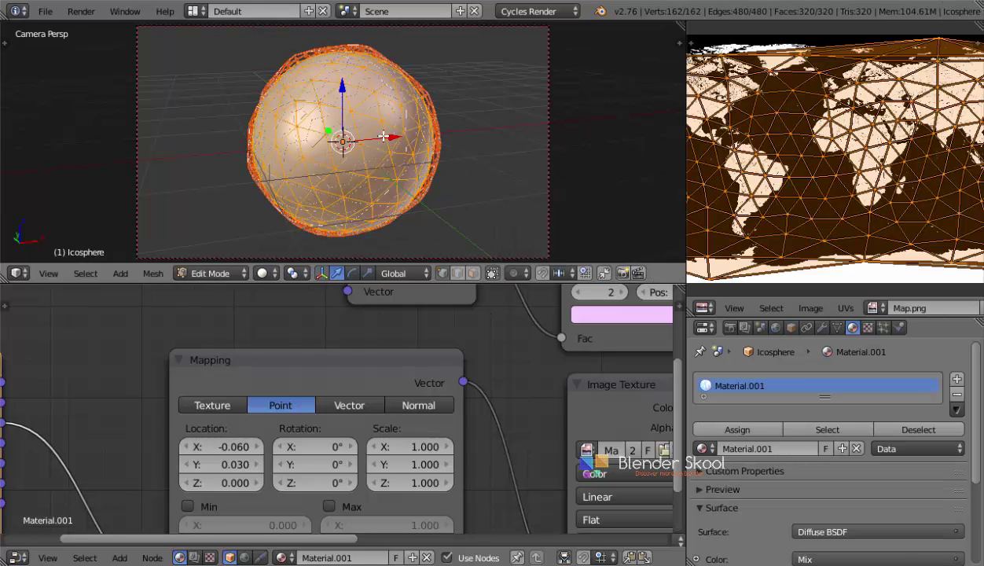
key(u)
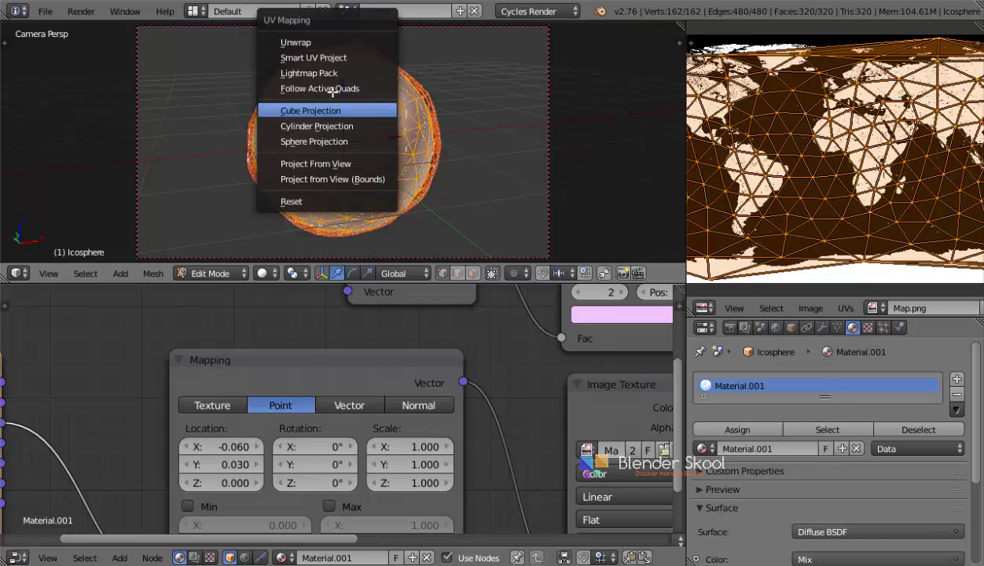
key(Escape)
scroll(387, 158, down, 2)
key(u)
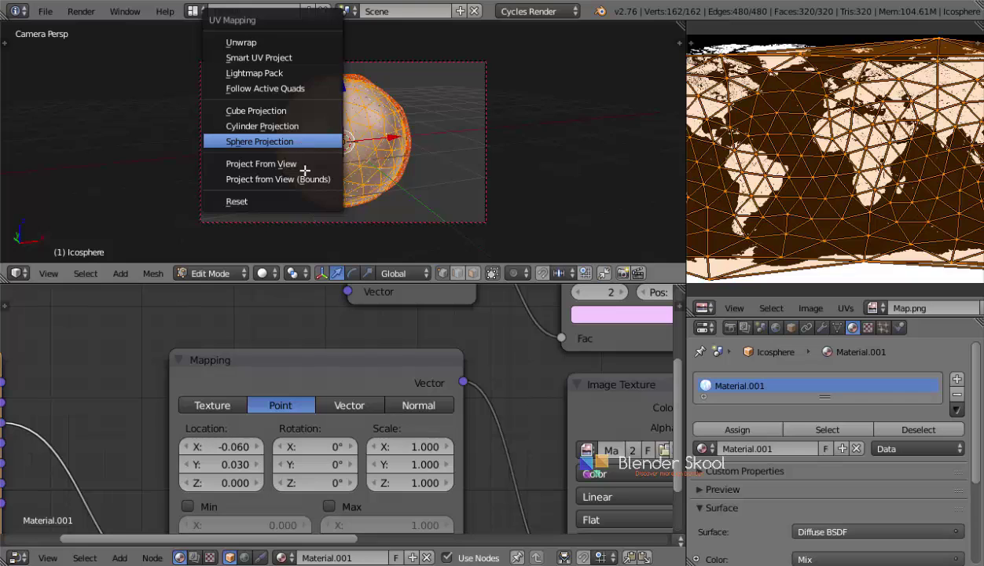
click(268, 141)
Stretch the projected UV layout along X and shift it slightly so it spans the width of the world map, then leave mesh editing.
scroll(917, 263, down, 3)
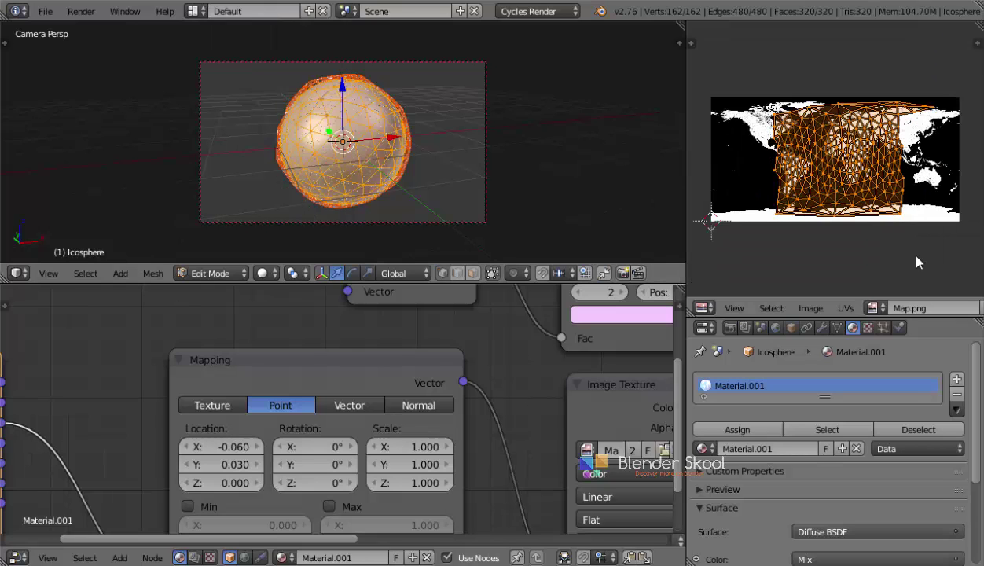
key(s)
key(x)
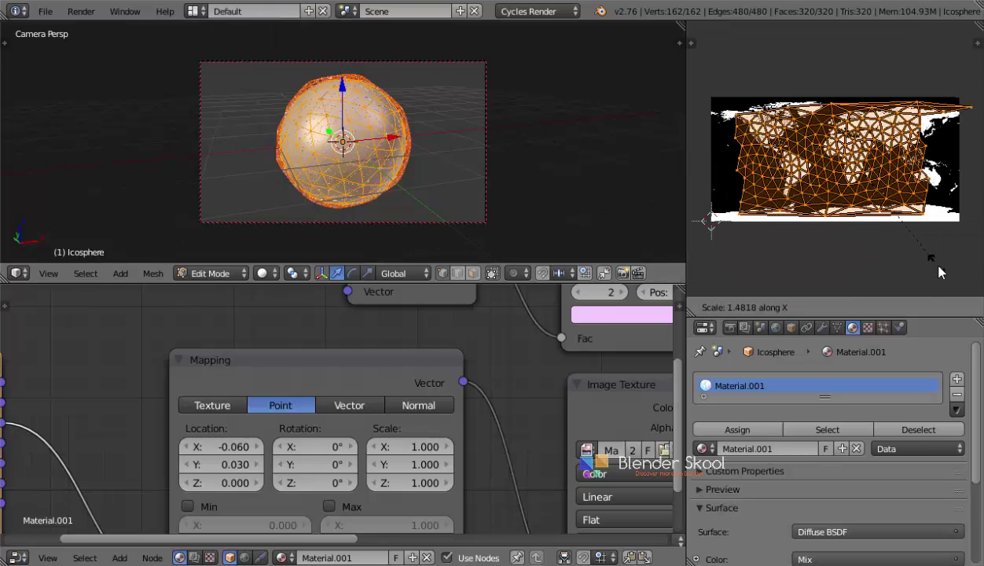
click(903, 263)
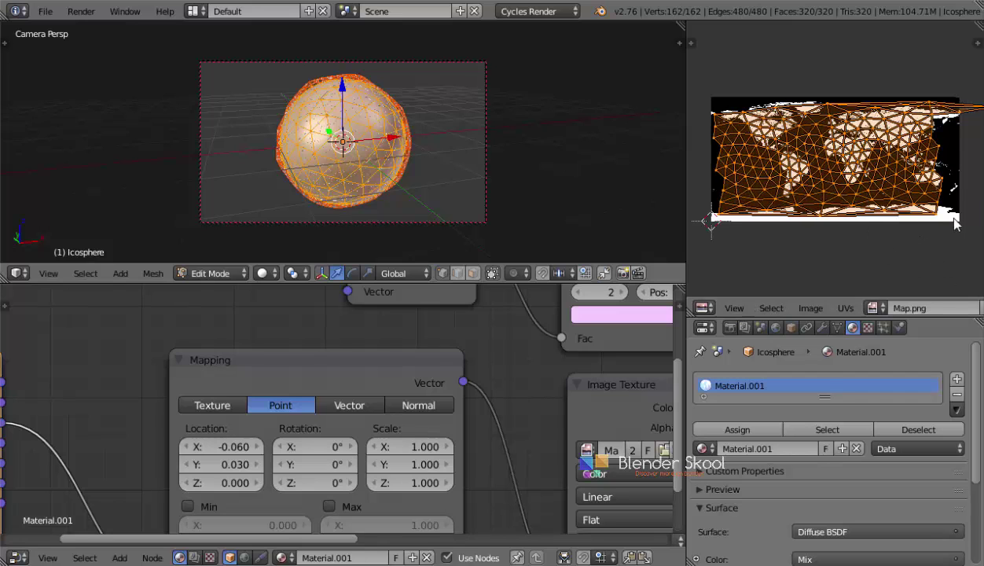
key(g)
key(x)
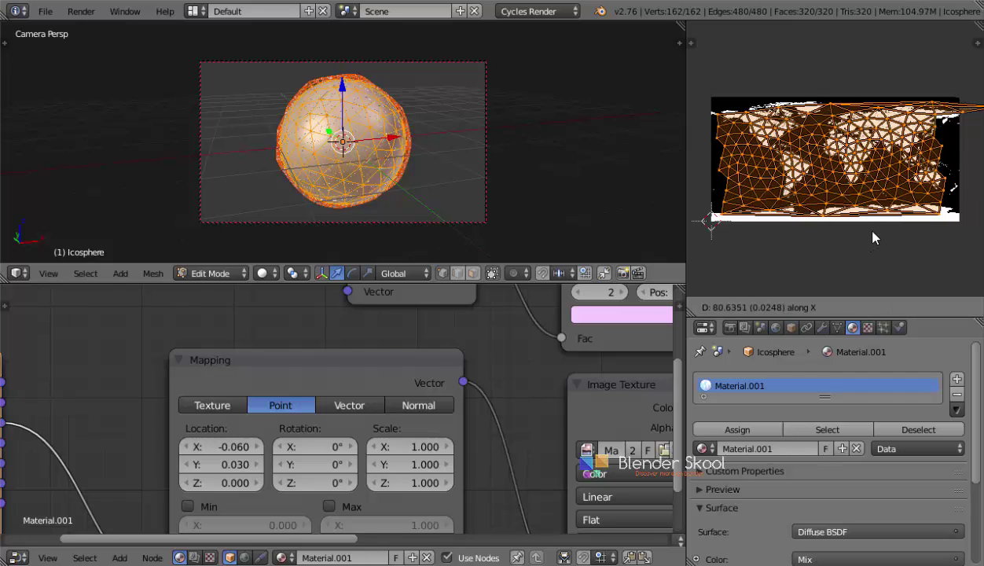
click(875, 236)
key(s)
key(x)
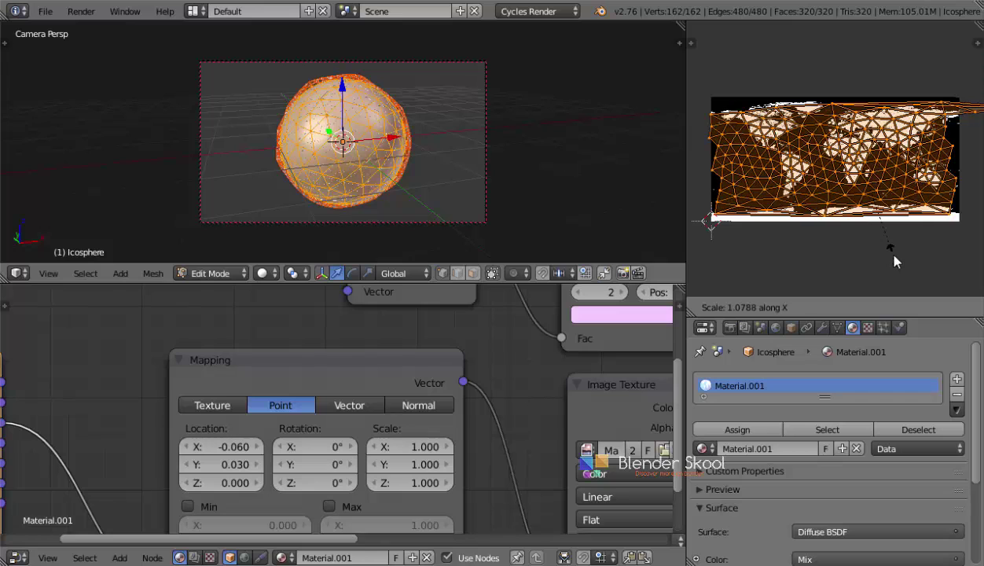
click(894, 258)
key(Tab)
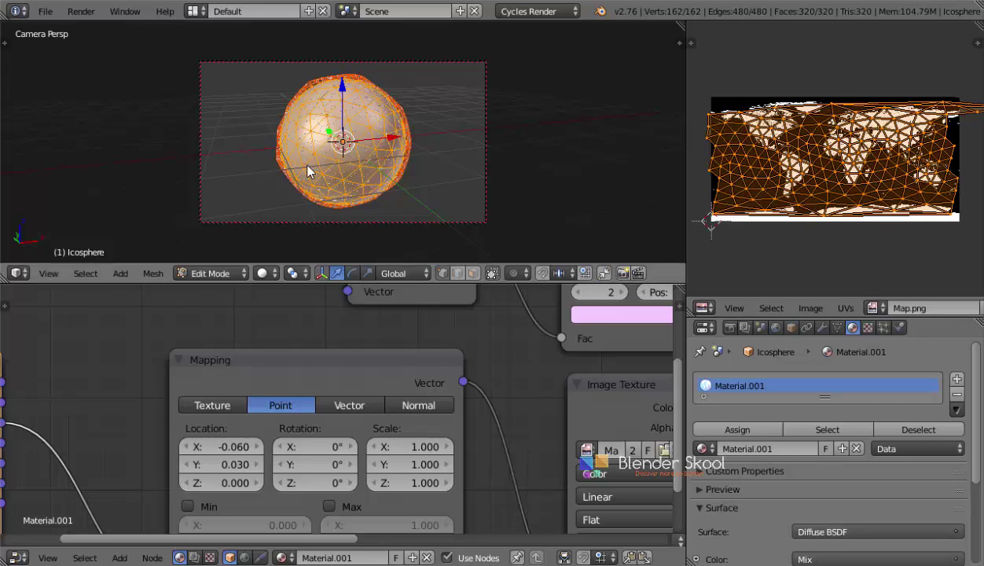
Check the globe in rendered shading and set the Mapping node's Location X to -0.090.
click(285, 273)
click(305, 173)
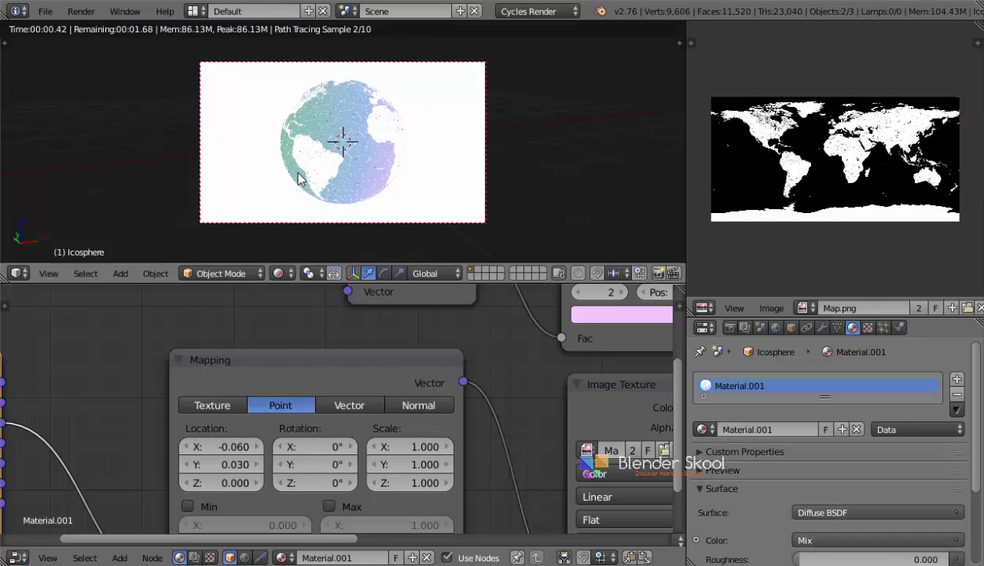
scroll(304, 150, up, 1)
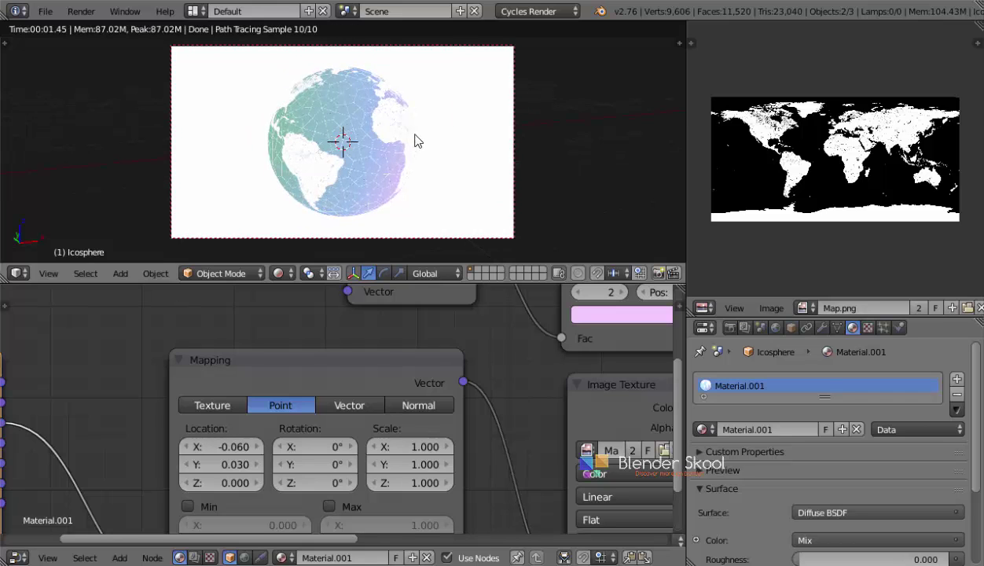
scroll(406, 147, up, 1)
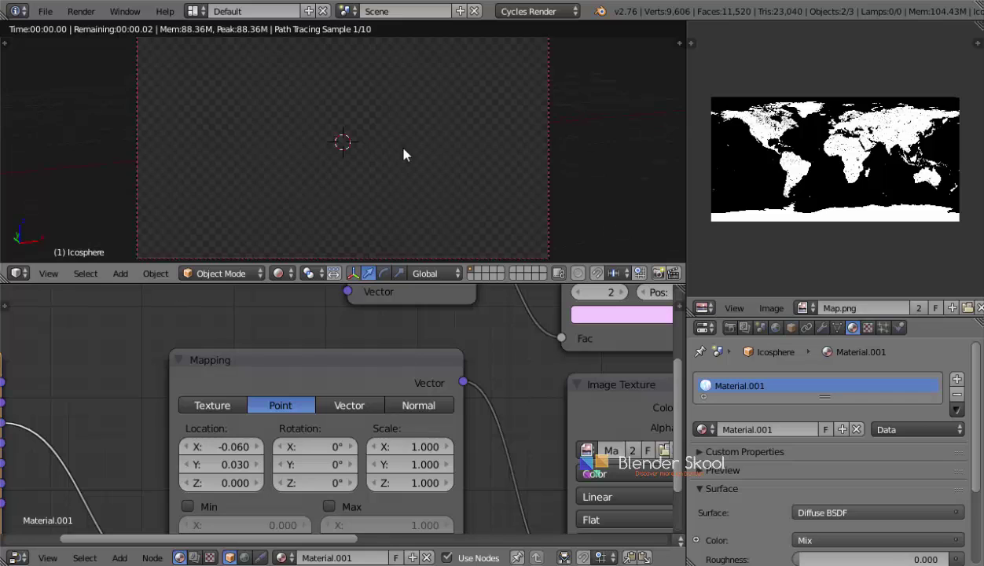
scroll(406, 154, up, 1)
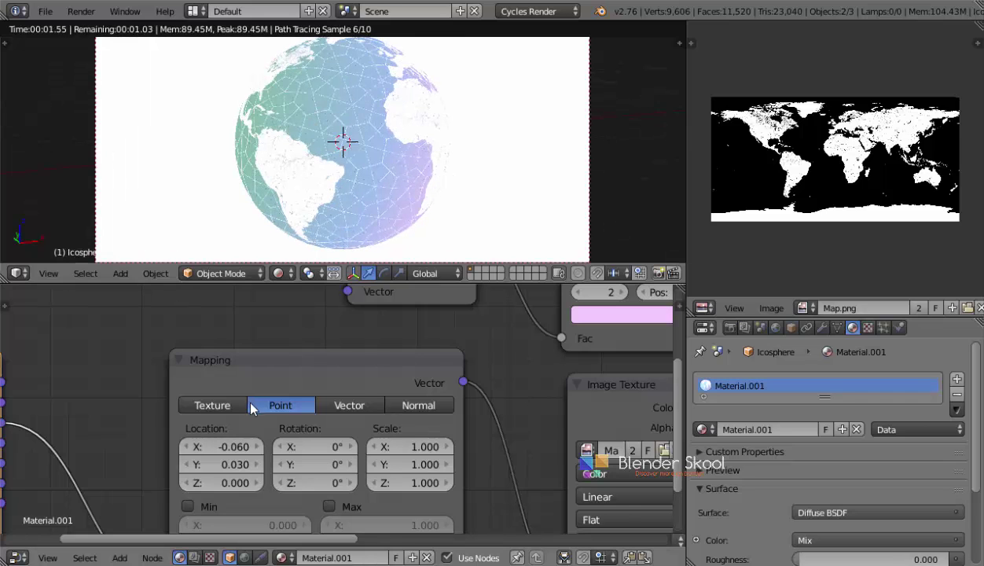
middle_drag(252, 404, 269, 383)
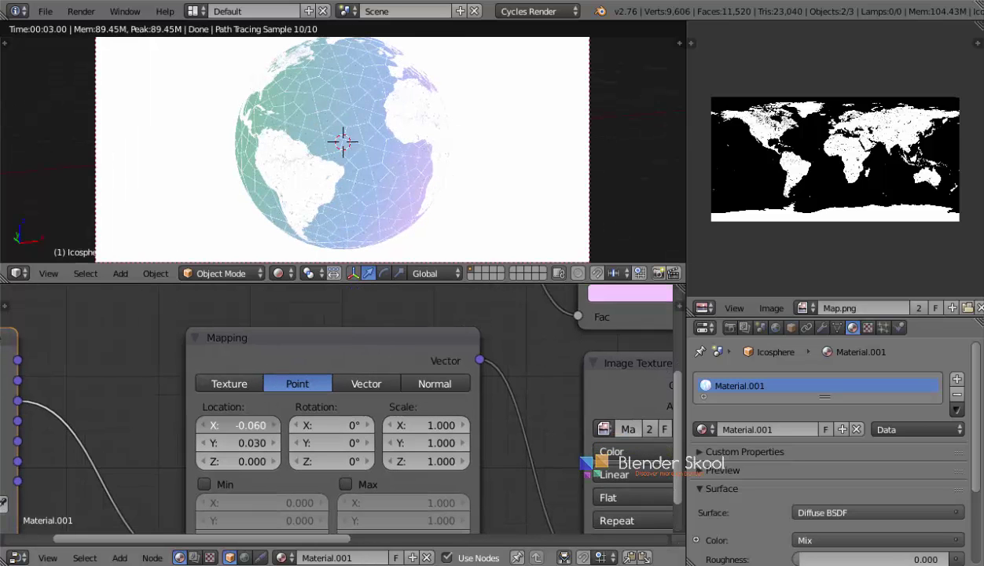
drag(249, 425, 244, 426)
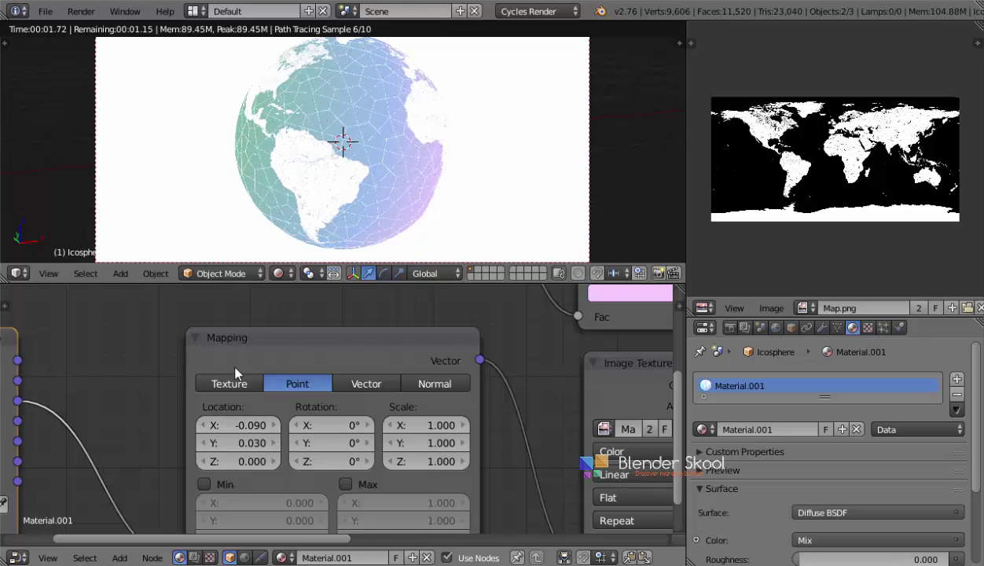
drag(234, 443, 235, 442)
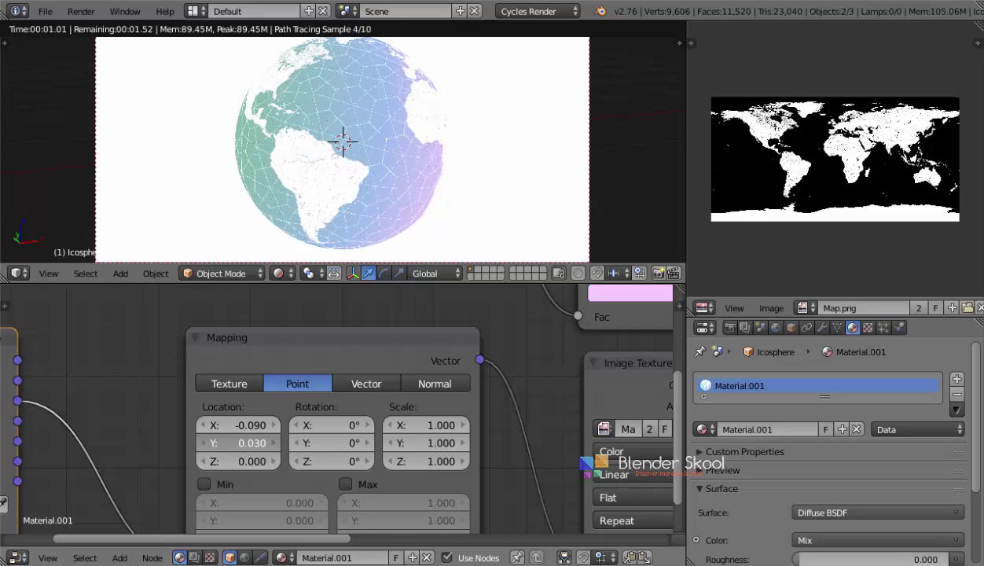
Return the viewport to solid shading and save the blend file over the existing one.
scroll(386, 144, down, 1)
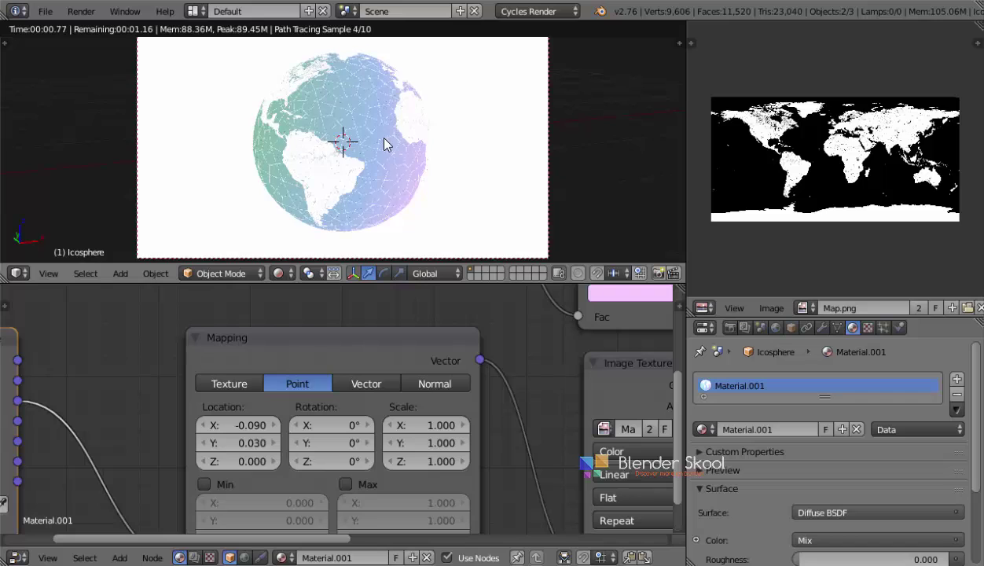
key(shift+z)
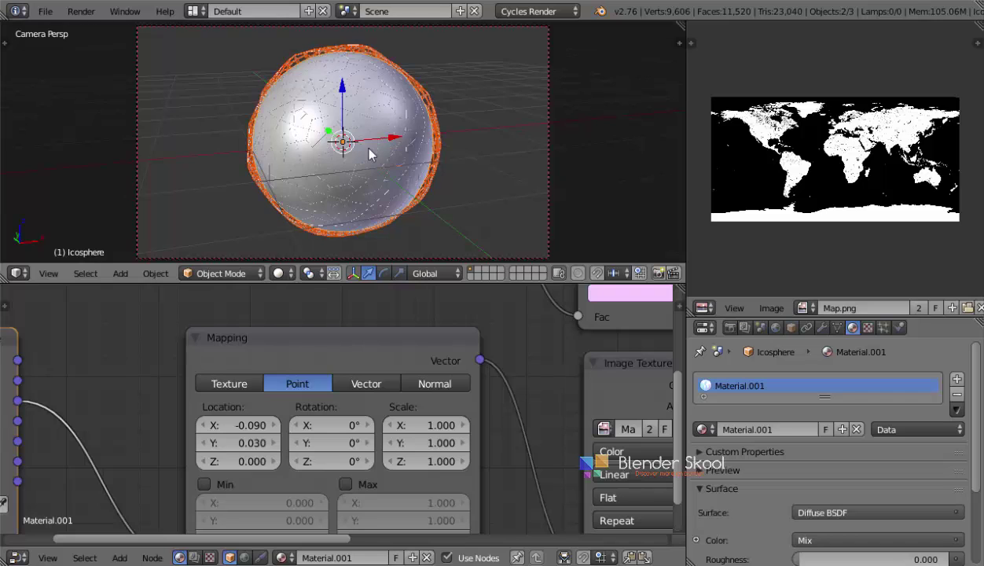
key(ctrl+s)
click(320, 158)
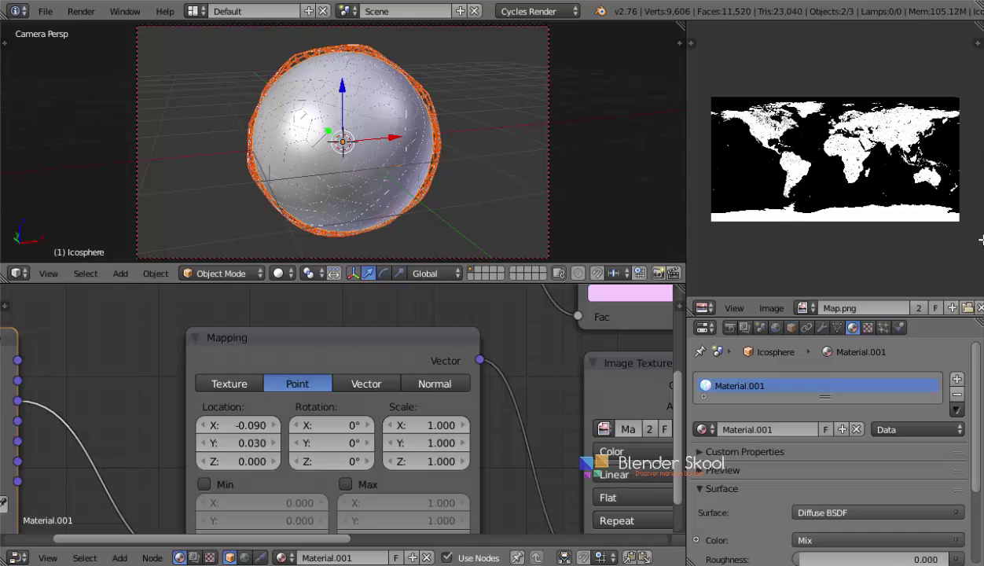
Extend the properties area over the map image editor and set the render samples to 60.
drag(982, 239, 980, 238)
click(730, 33)
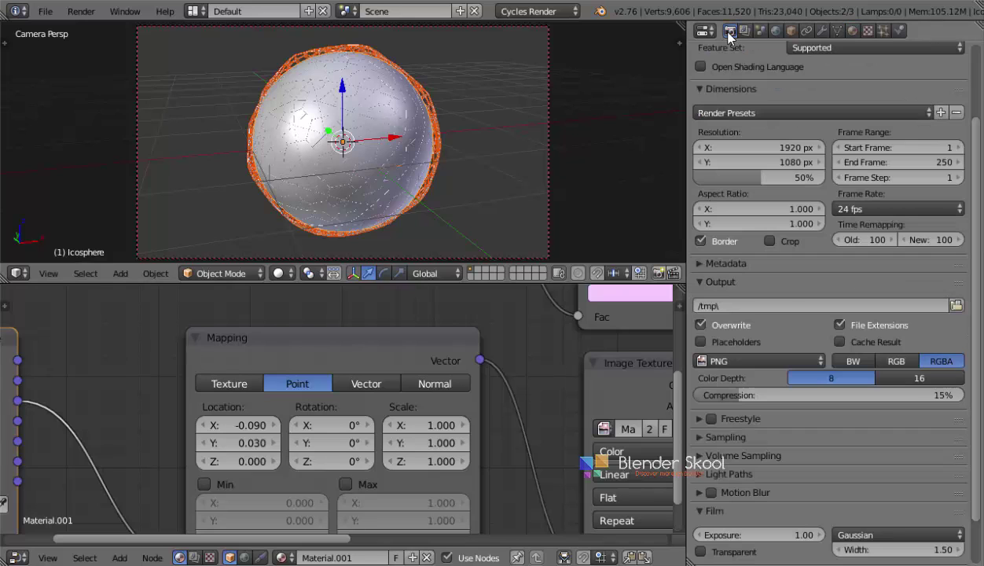
scroll(850, 228, down, 2)
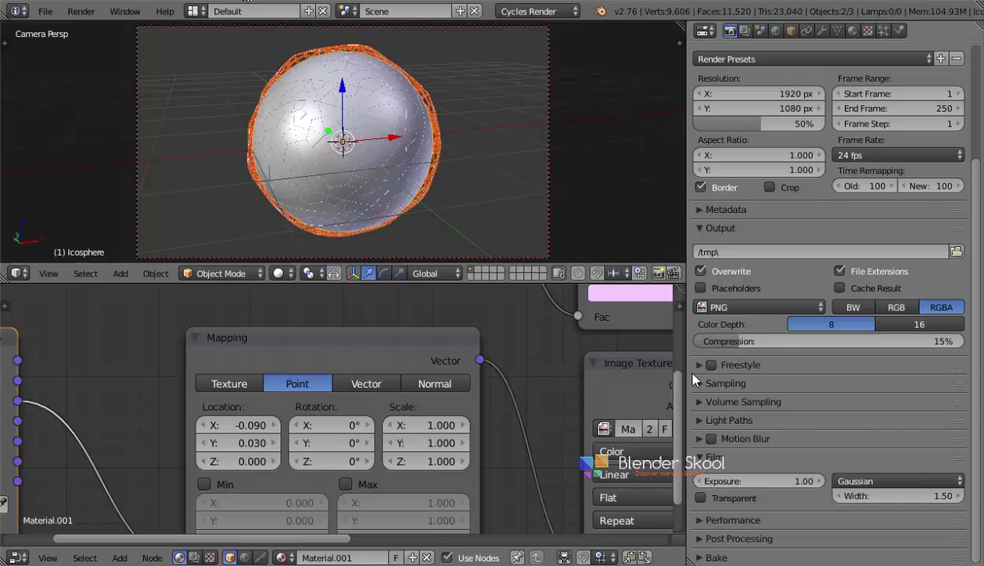
click(726, 383)
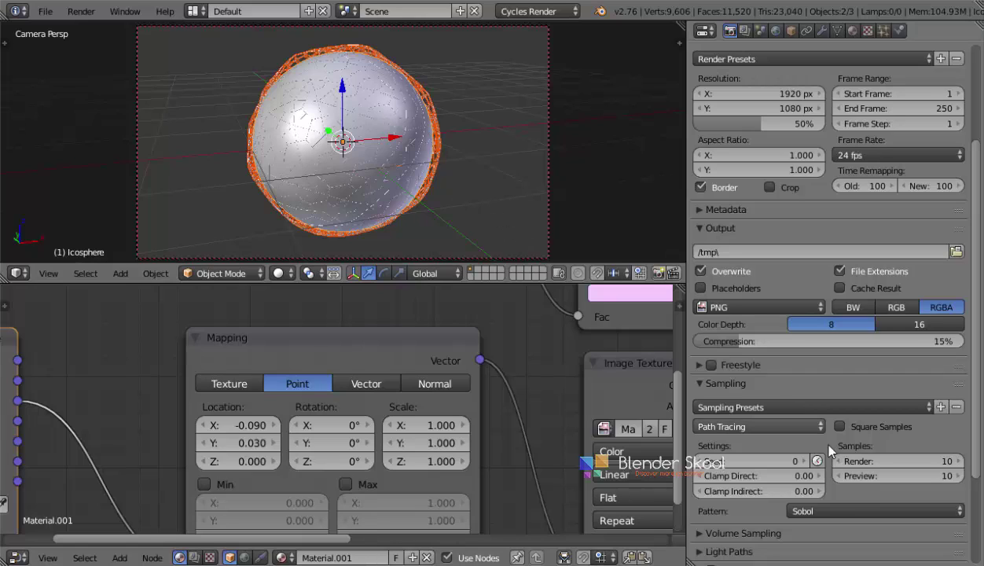
click(857, 463)
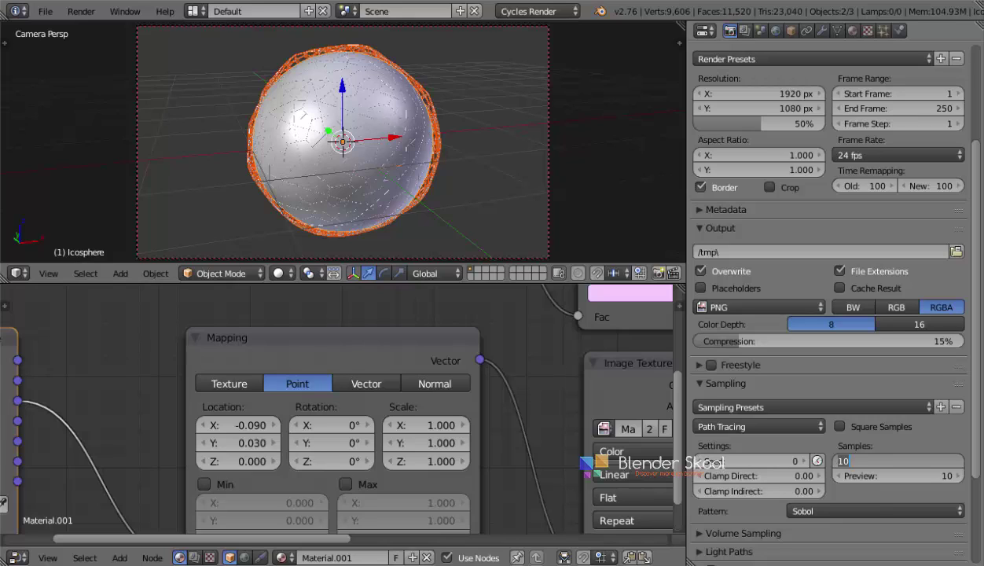
text(60)
key(Return)
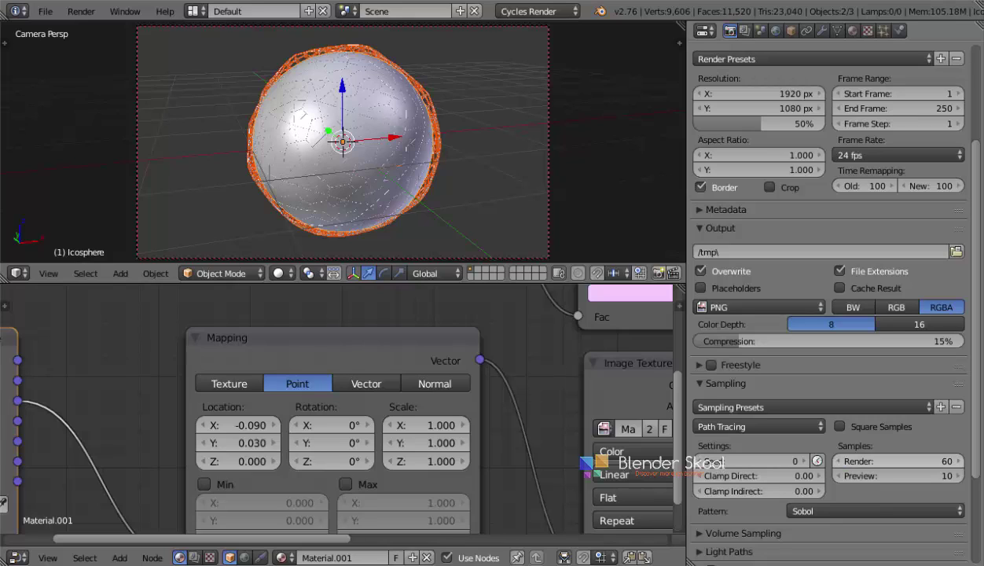
Render the globe image and enlarge the render result by merging its area over the 3D view.
scroll(820, 474, up, 5)
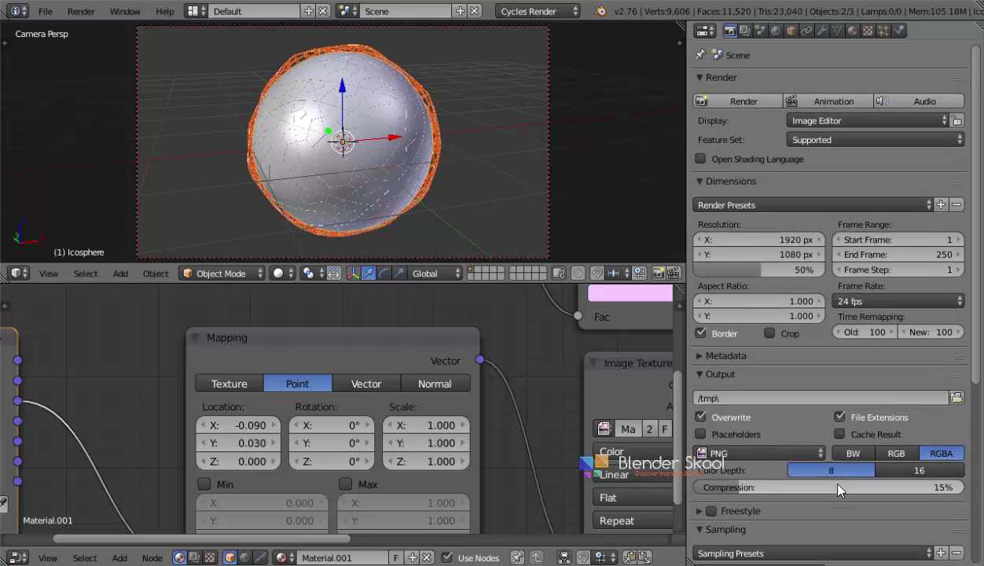
click(744, 100)
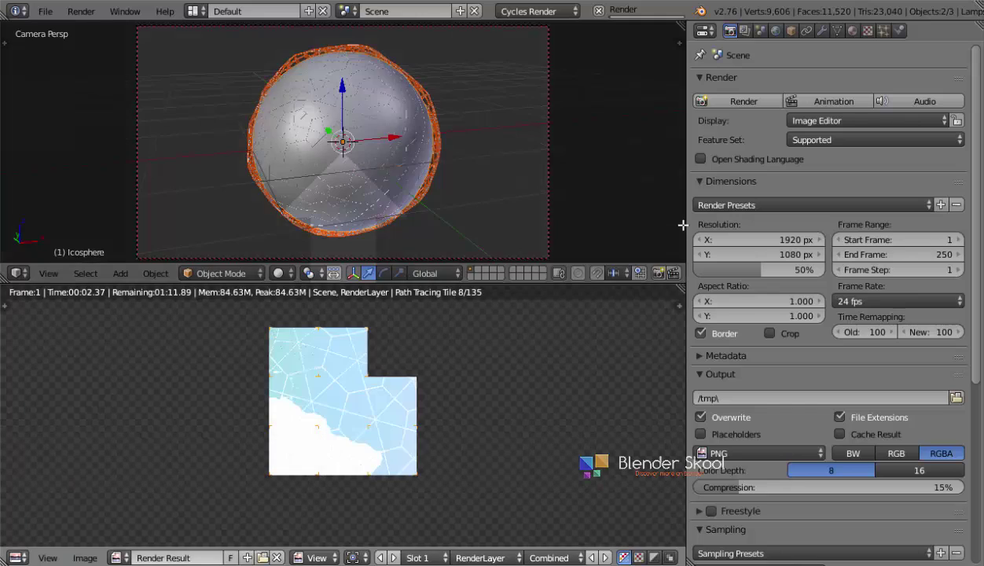
drag(683, 225, 676, 216)
scroll(385, 247, down, 1)
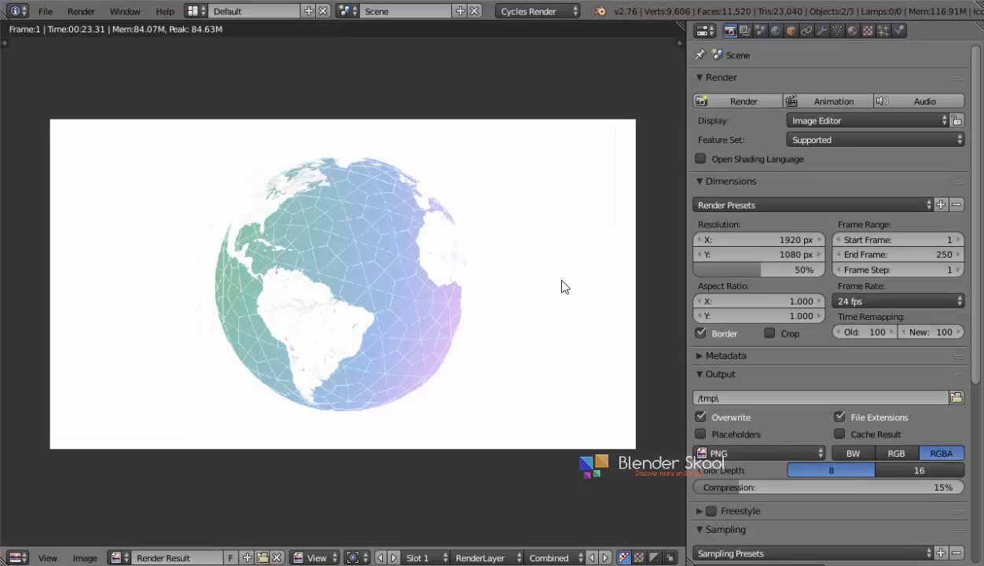
scroll(260, 261, up, 1)
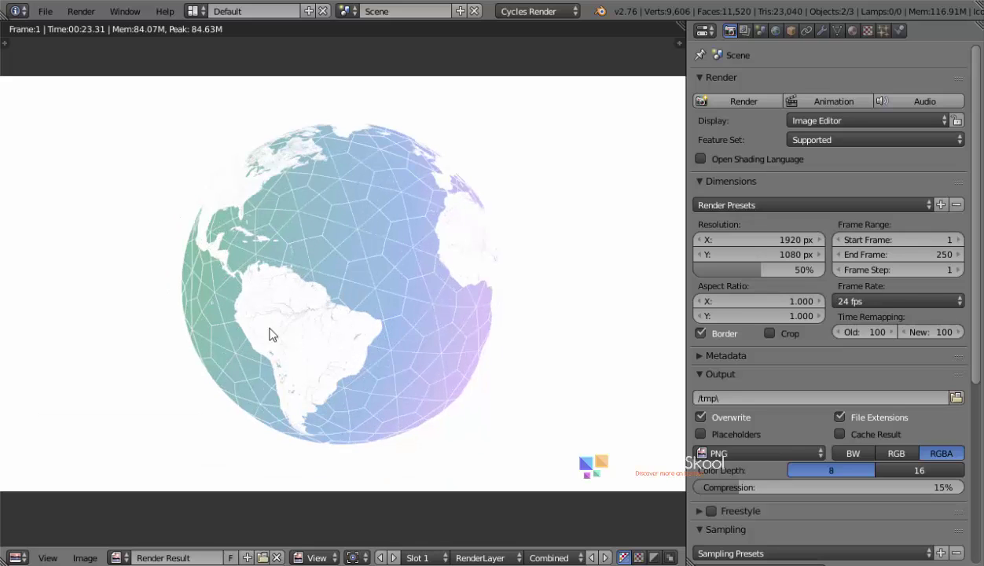
Change the render result area to a node editor showing the compositing tree, with nodes enabled.
click(24, 557)
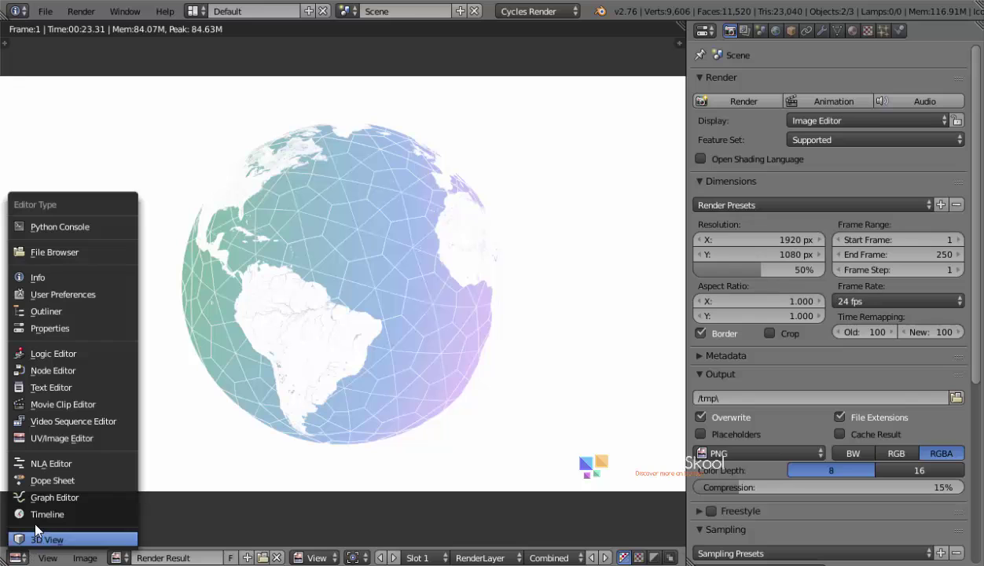
click(78, 370)
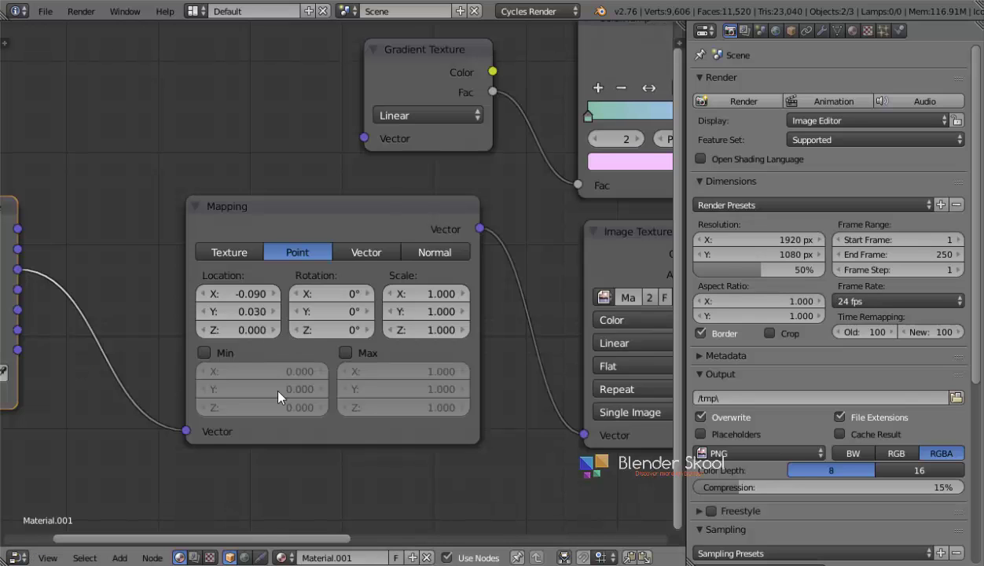
click(195, 558)
click(230, 558)
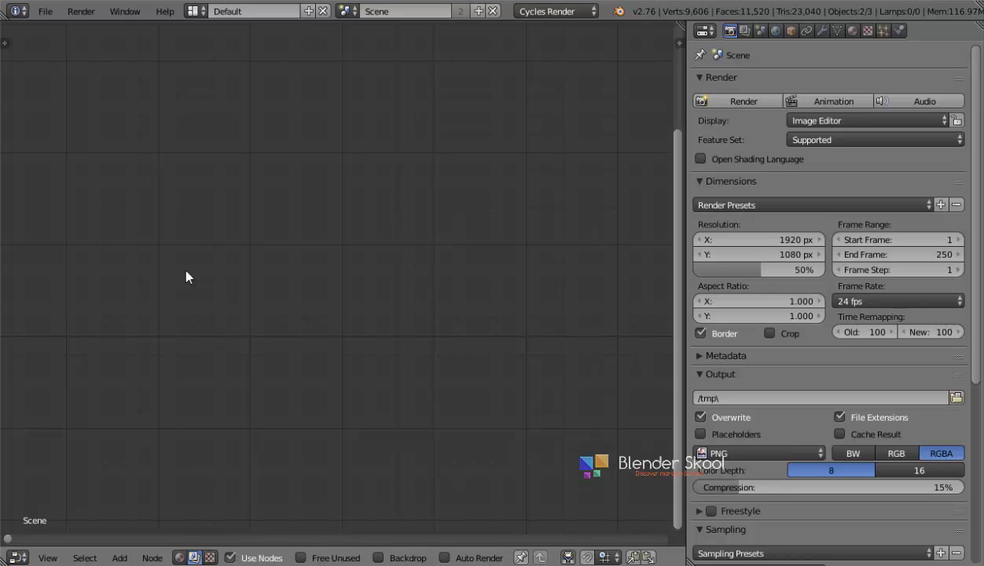
Space the Render Layers and Composite nodes far apart and enable the compositor backdrop.
key(Home)
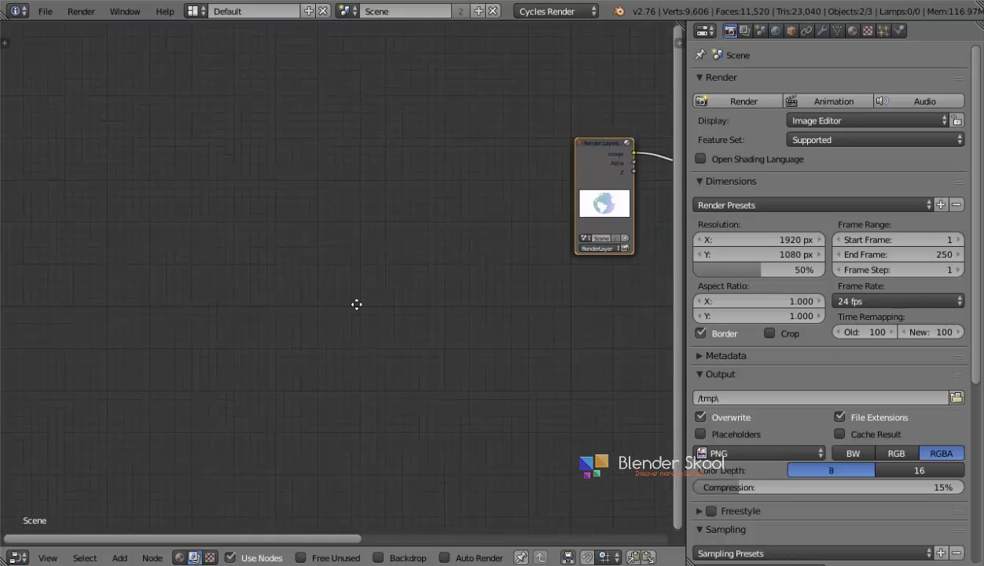
scroll(378, 264, up, 1)
middle_drag(379, 263, 319, 341)
scroll(324, 336, up, 2)
drag(403, 257, 602, 284)
drag(225, 298, 42, 223)
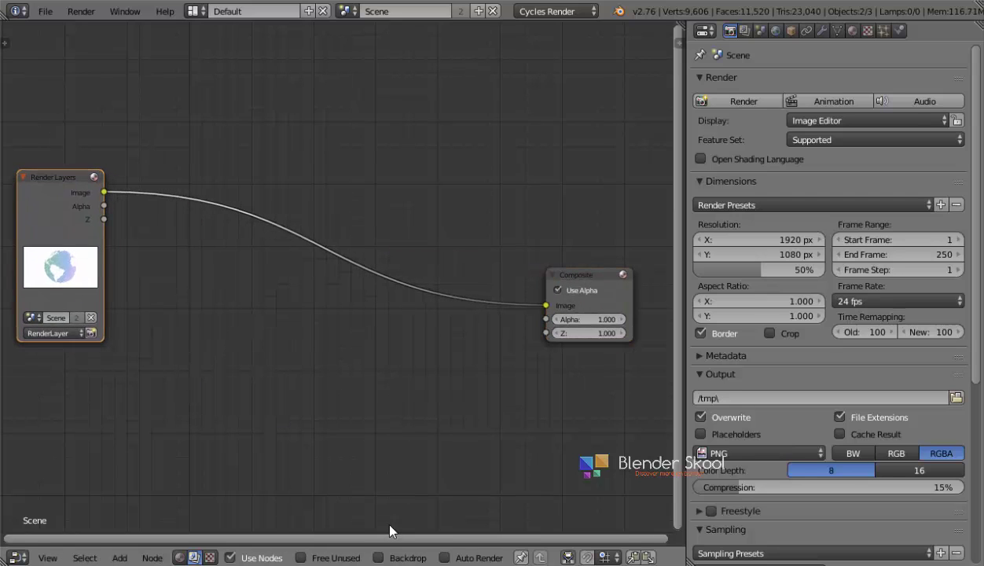
click(393, 558)
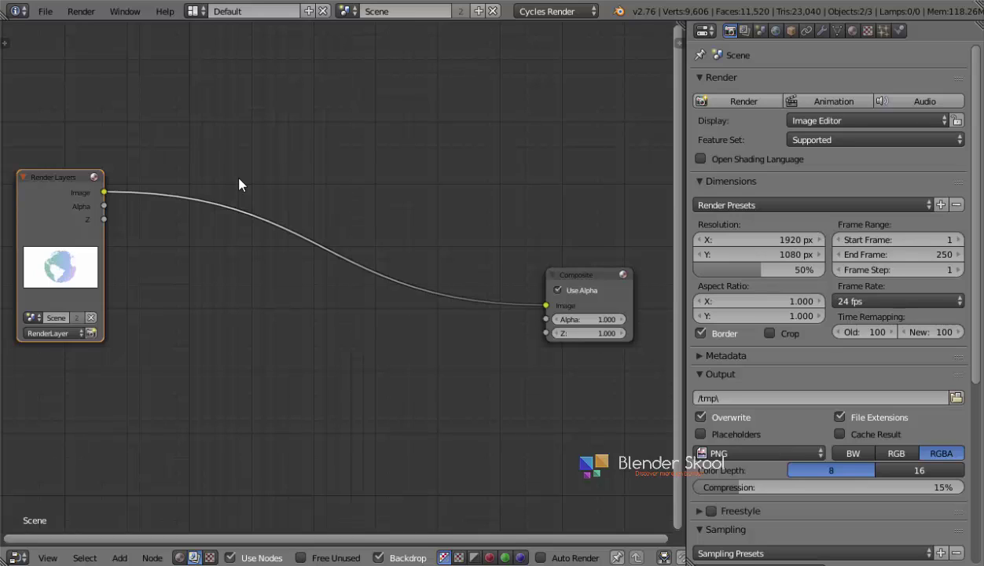
Append all node groups from the NodeTree folder of Photo_Editing_Nodes.blend, from Add Text through Vignette.
click(45, 12)
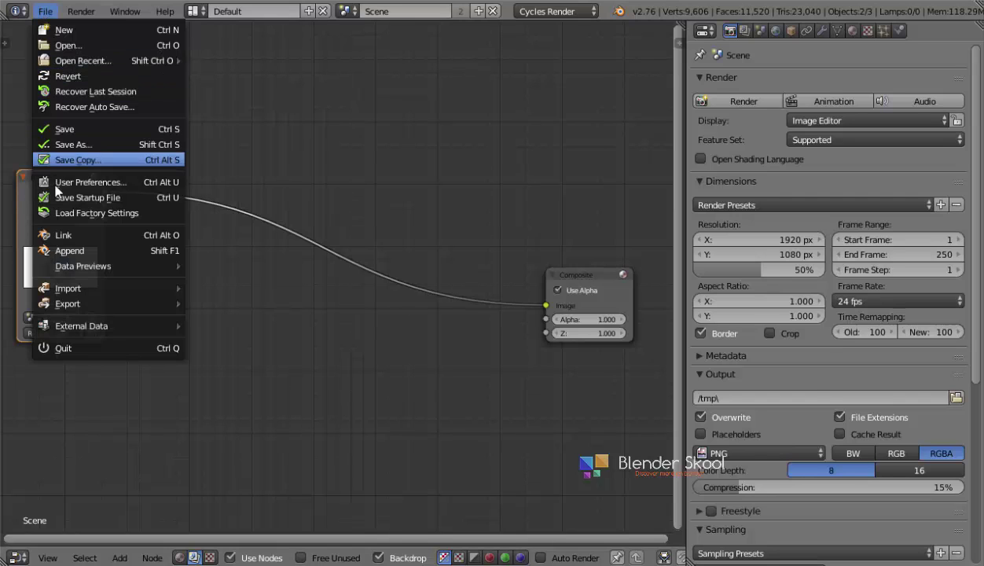
click(75, 251)
scroll(77, 253, down, 3)
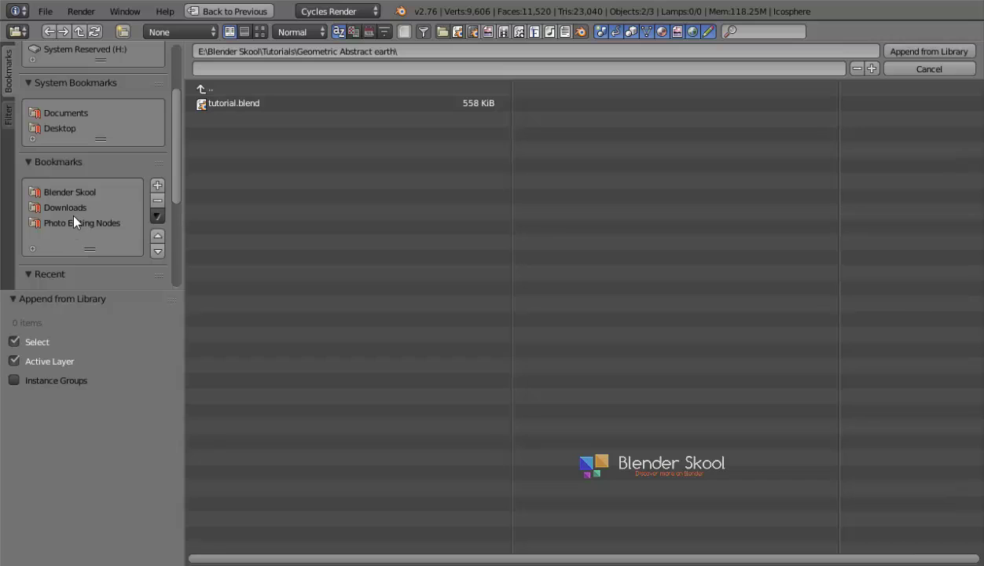
click(74, 223)
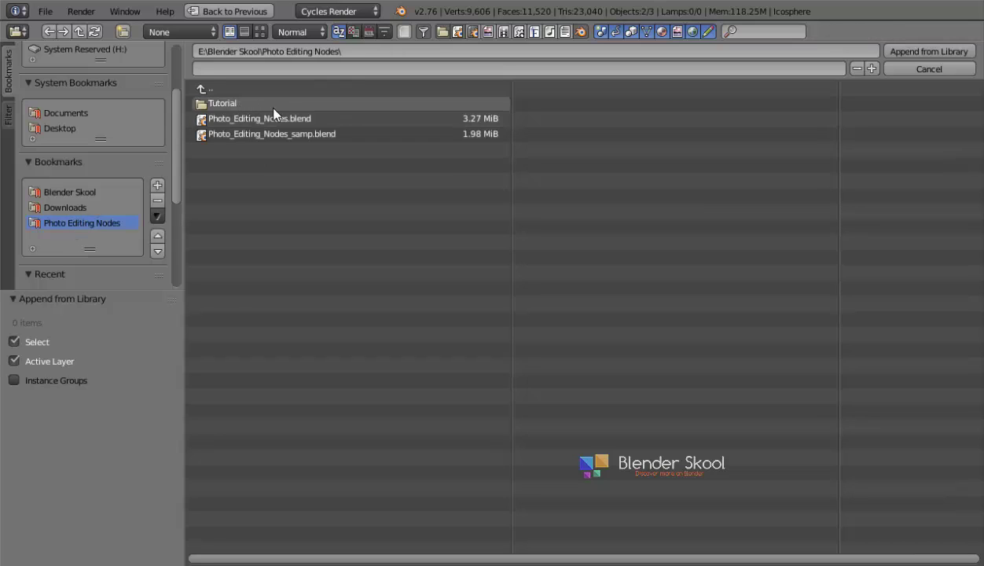
click(274, 117)
click(249, 149)
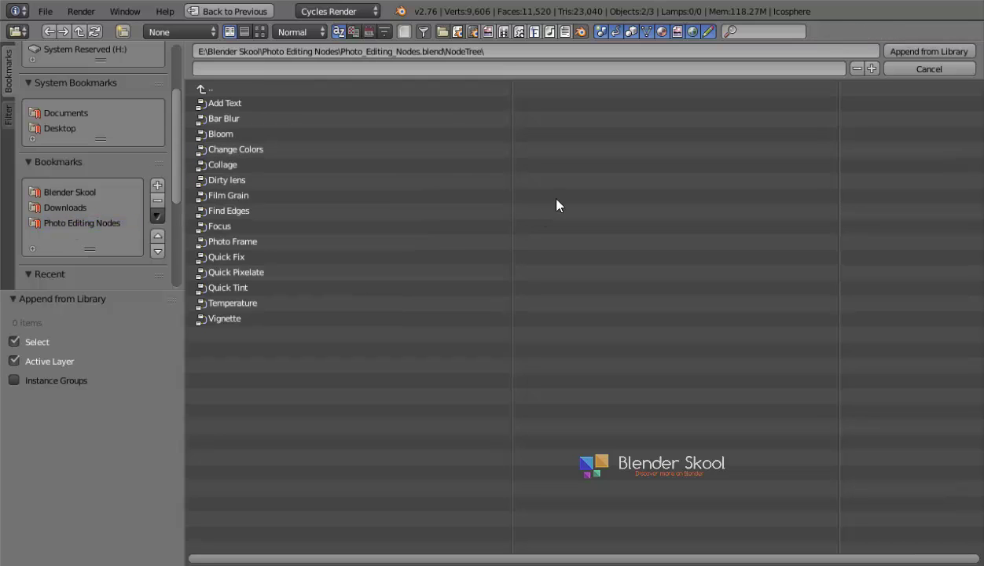
key(a)
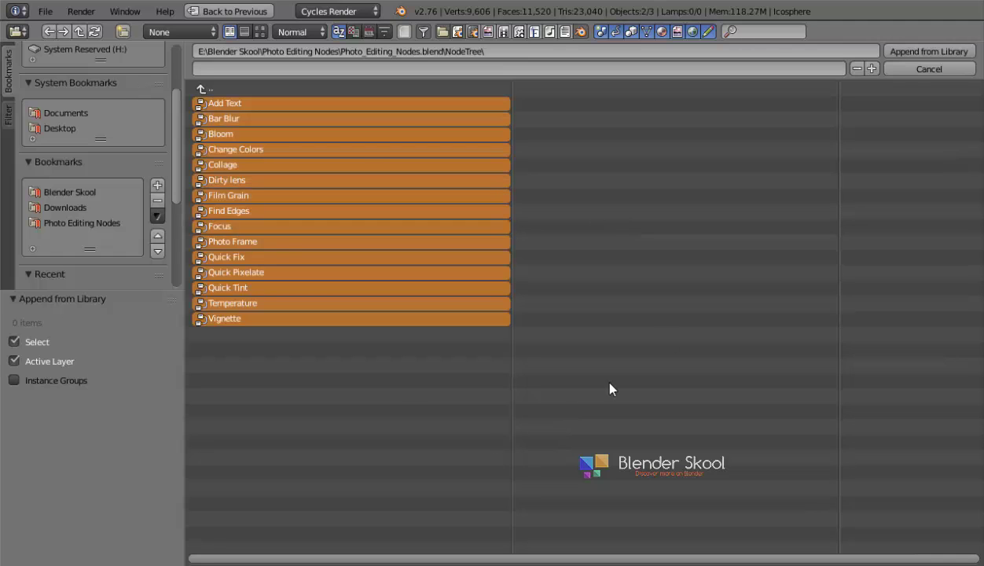
click(904, 52)
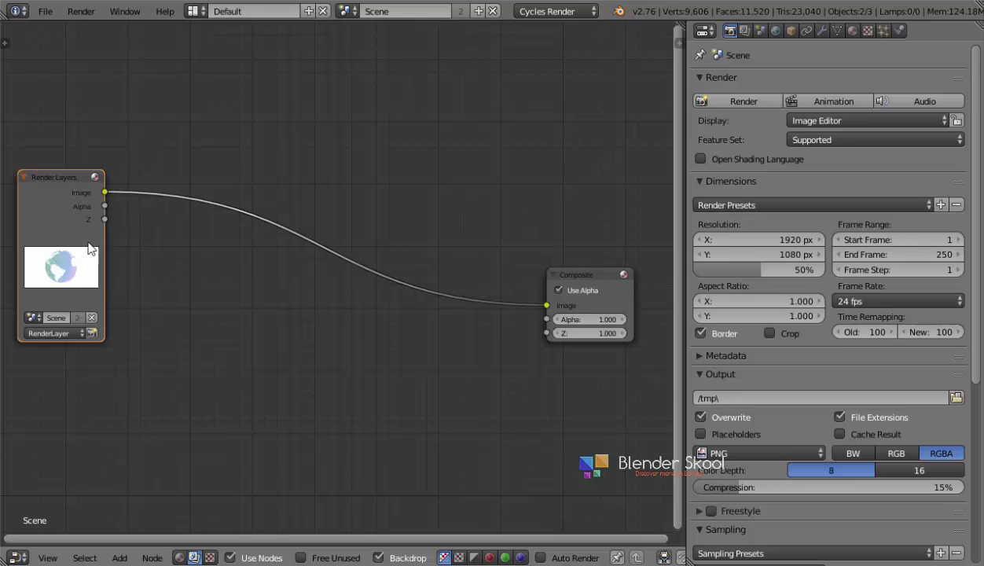
Attach a Viewer node to the Render Layers image, place it beneath Composite, and insert the Vignette group before the Viewer.
ctrl+shift+click(47, 179)
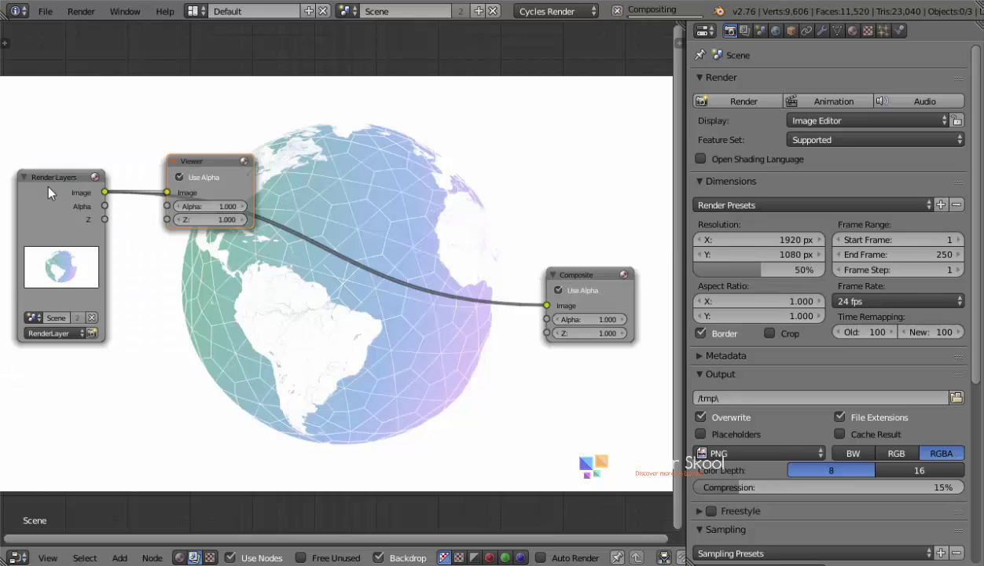
drag(206, 167, 583, 366)
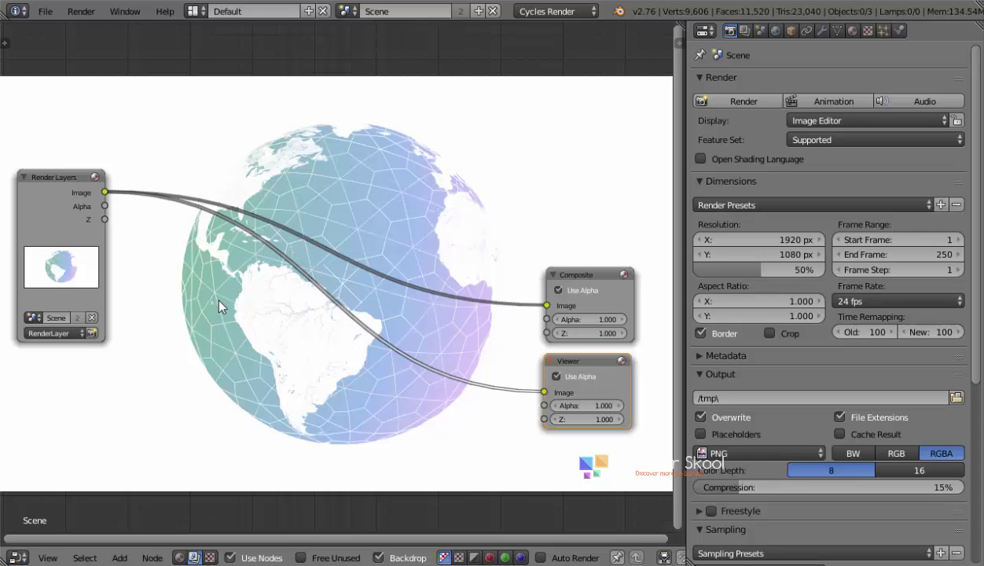
key(shift+a)
mouse_move(205, 445)
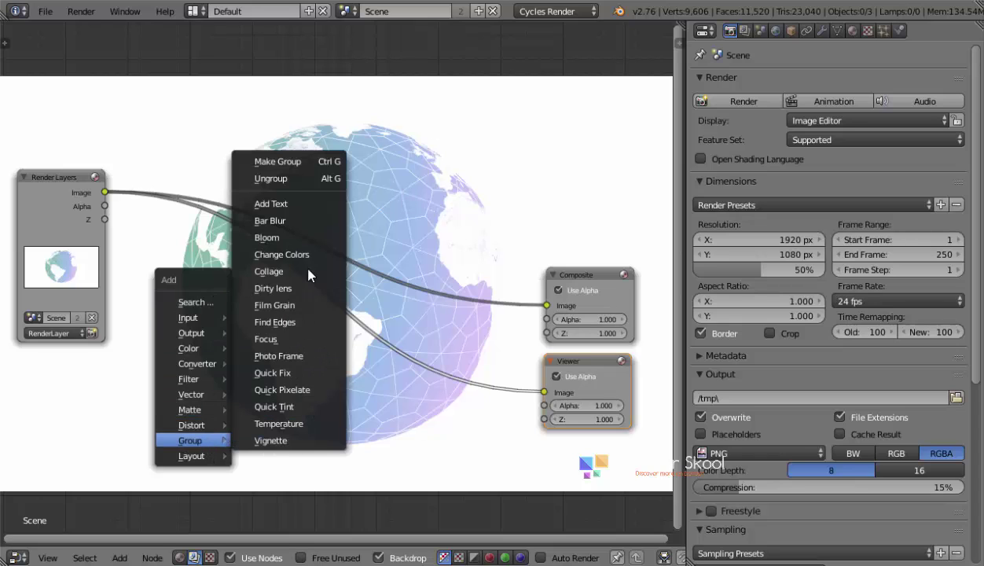
click(293, 441)
click(315, 304)
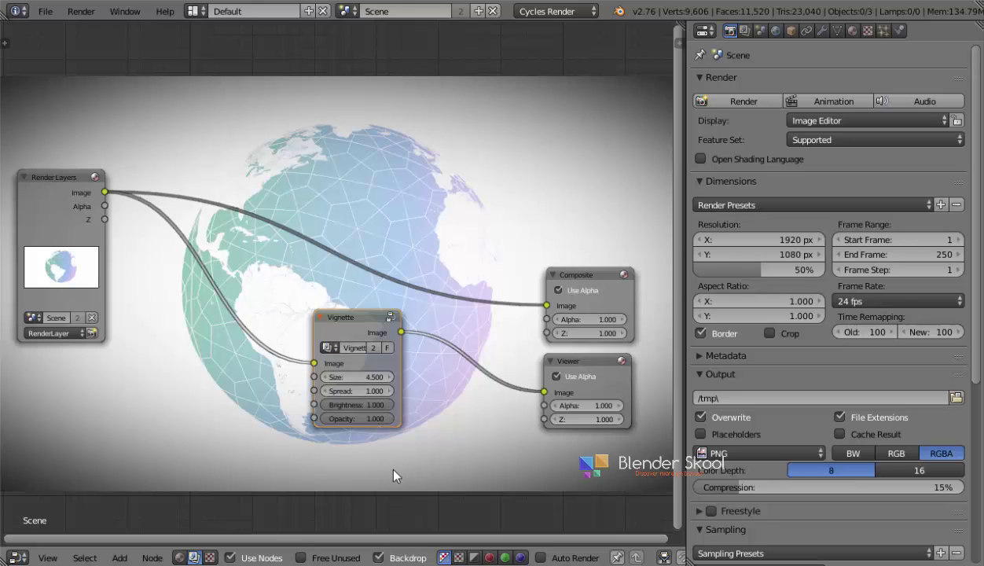
drag(355, 328, 336, 312)
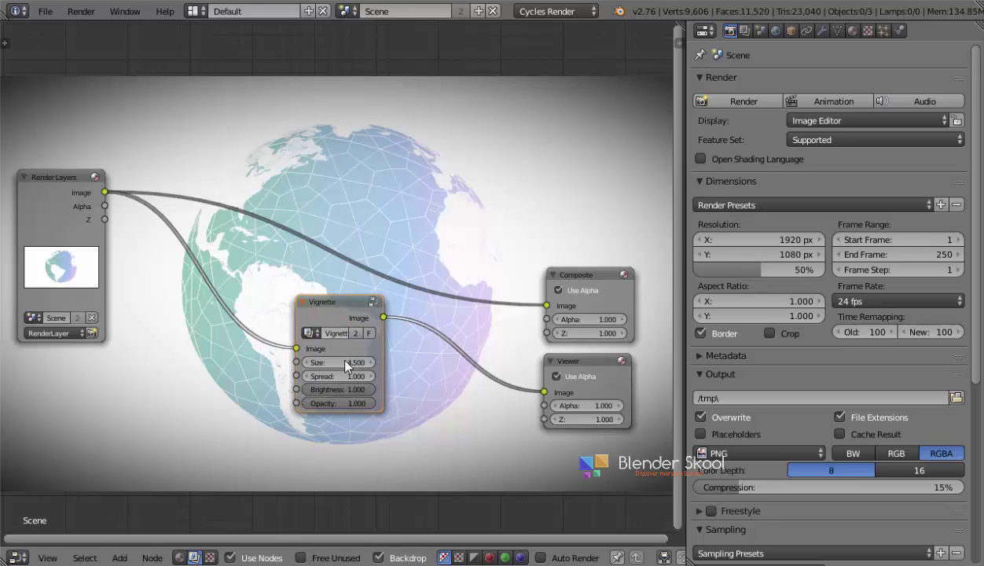
Set the Vignette node's opacity to 0.4.
click(338, 403)
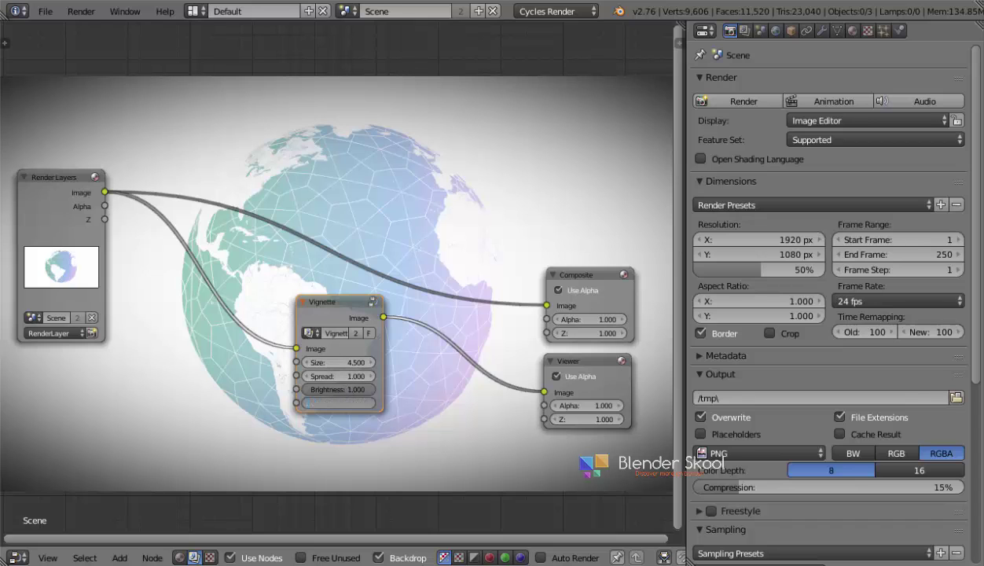
text(0.4)
key(Return)
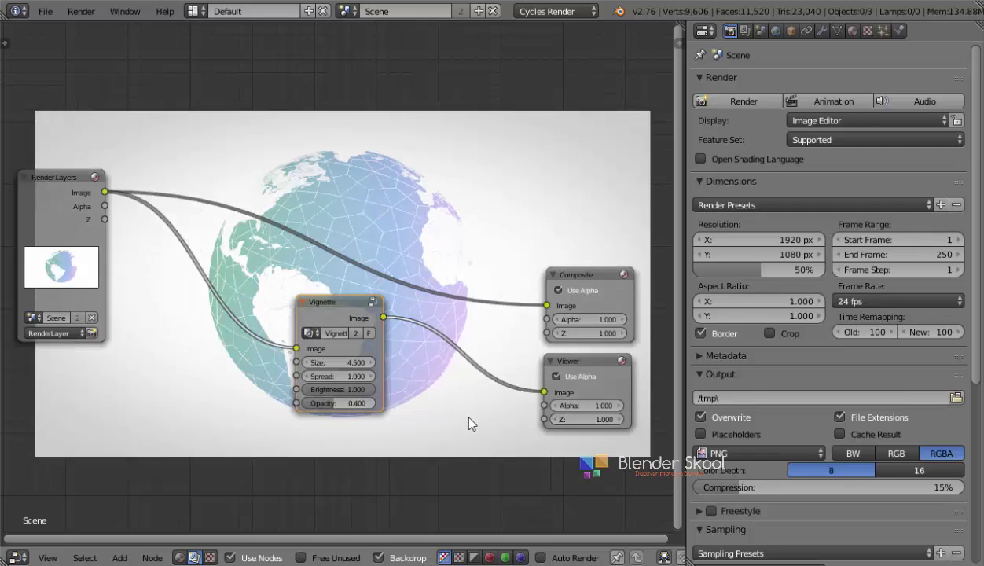
Insert an RGB Curves node between Vignette and Viewer and raise its midtones with a curve point at X 0.45, Y 0.5625.
middle_drag(469, 423, 500, 396)
key(v)
key(shift+a)
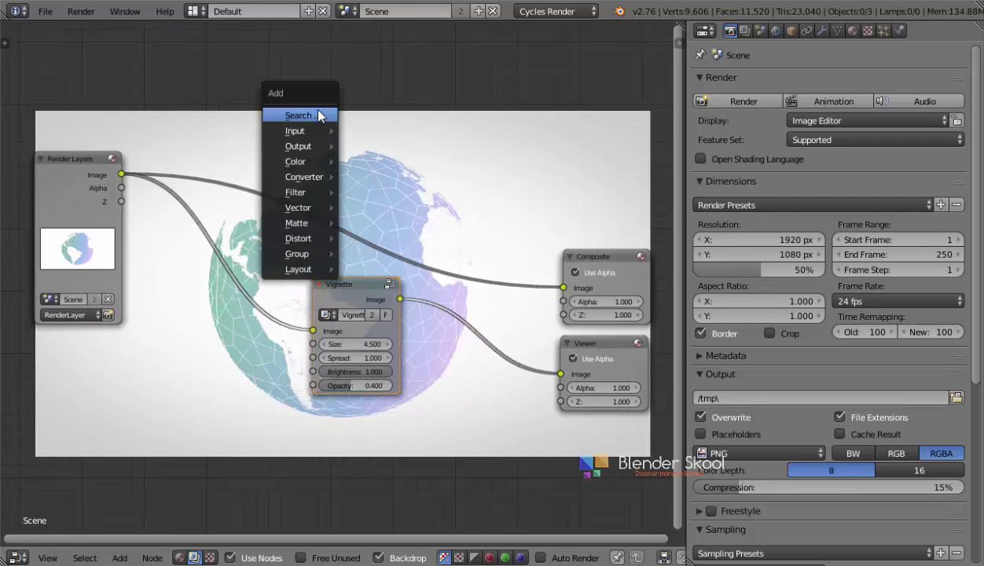
click(318, 115)
text(rgb)
key(Down)
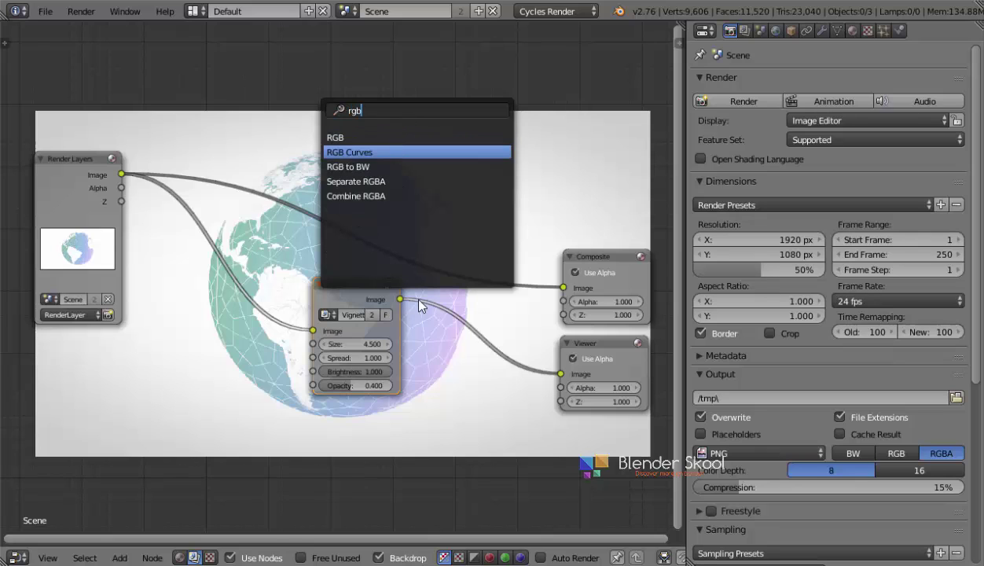
key(Return)
click(478, 320)
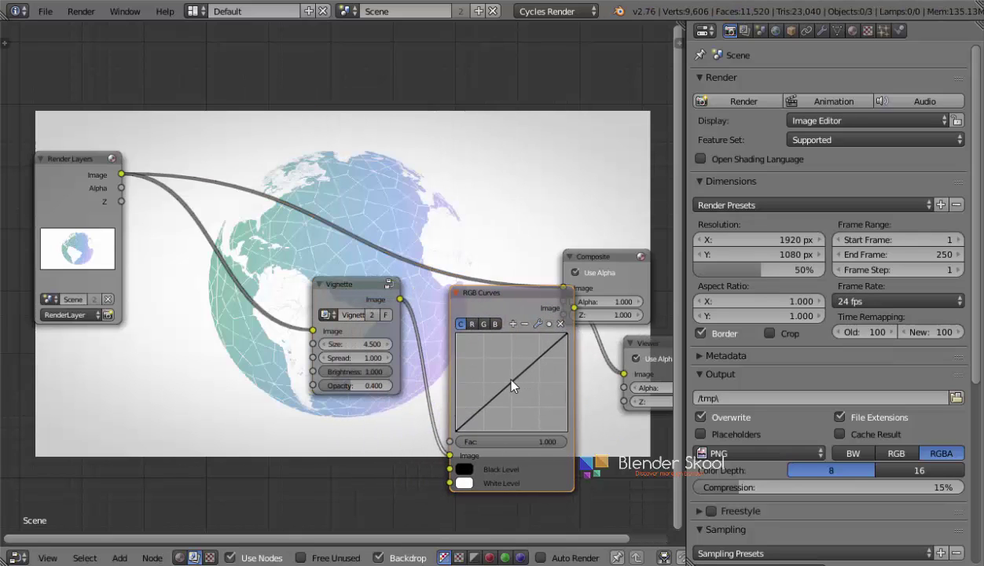
drag(512, 385, 506, 376)
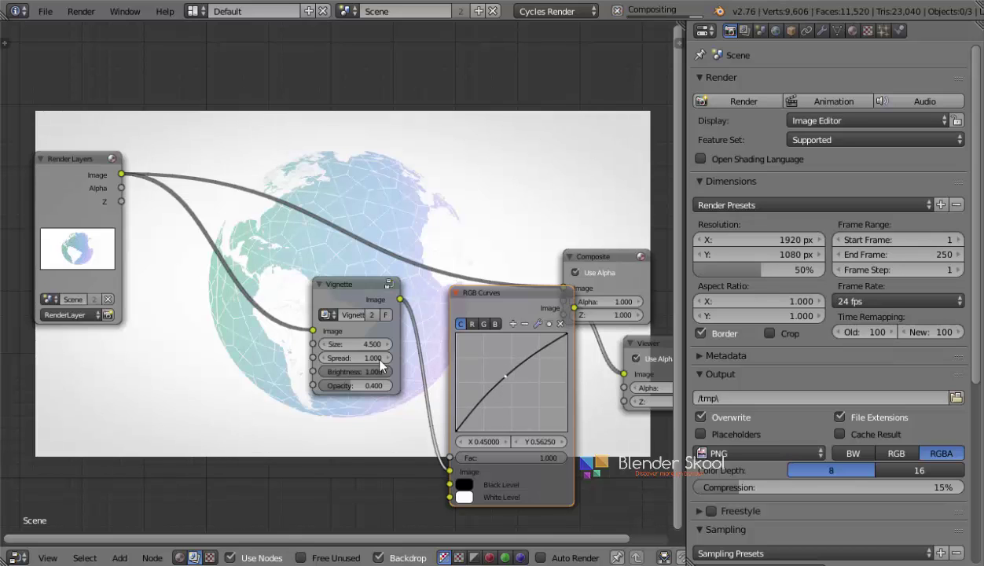
Rearrange the RGB Curves, Viewer and Composite nodes without overlap, placing Composite above the Viewer.
mouse_move(392, 259)
middle_down()
mouse_move(373, 297)
mouse_move(377, 259)
middle_up()
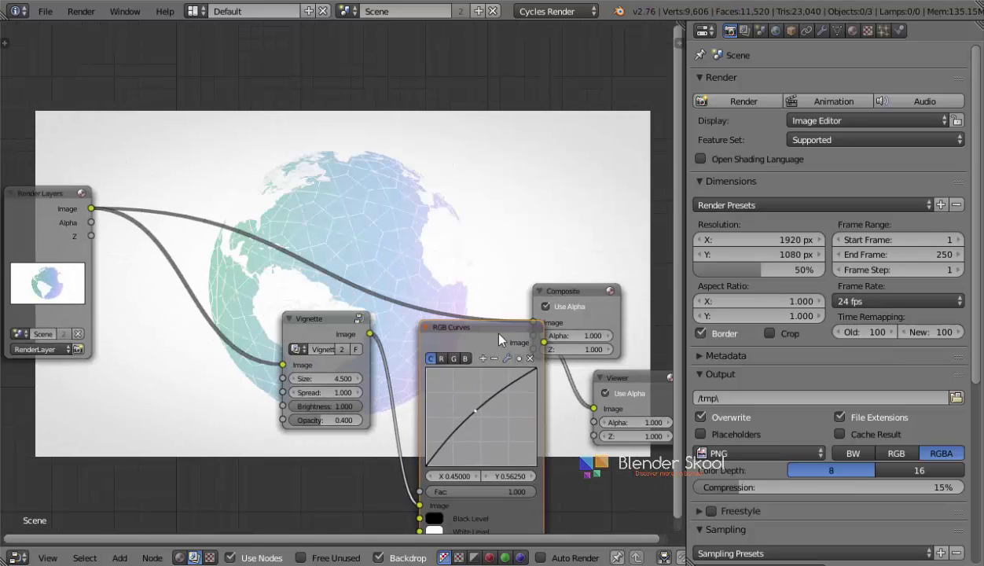
middle_drag(441, 331, 300, 323)
drag(558, 211, 607, 188)
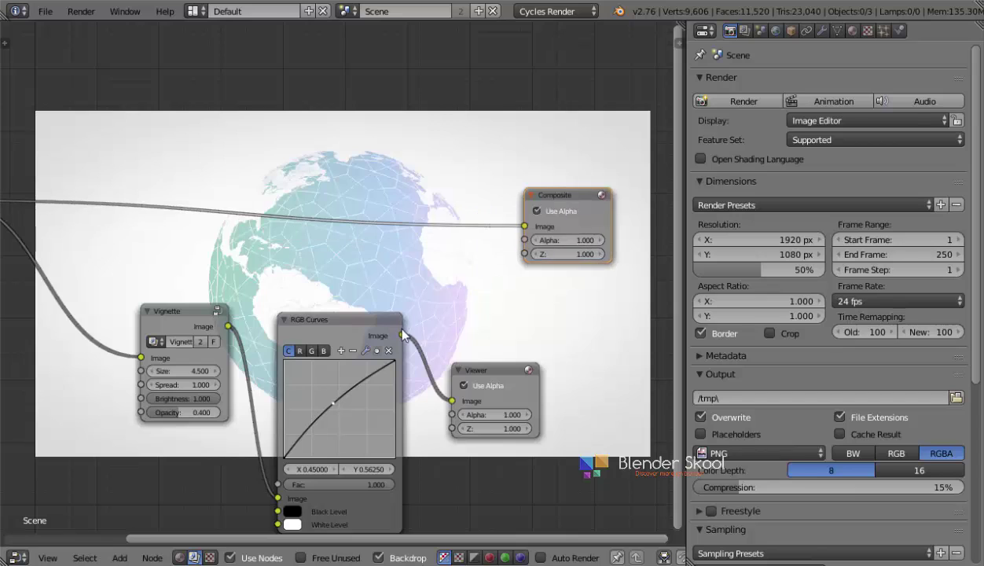
Link the RGB Curves image output to the Composite node and save the file over the existing one.
drag(402, 335, 524, 227)
key(ctrl+s)
click(390, 250)
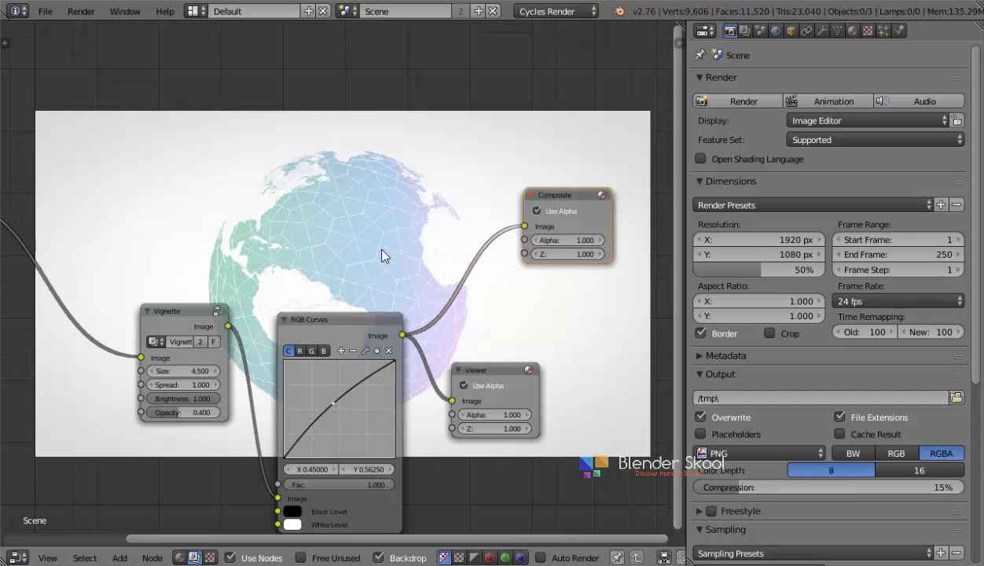
Change the node editor area to a UV/Image Editor displaying the Viewer Node image.
click(17, 557)
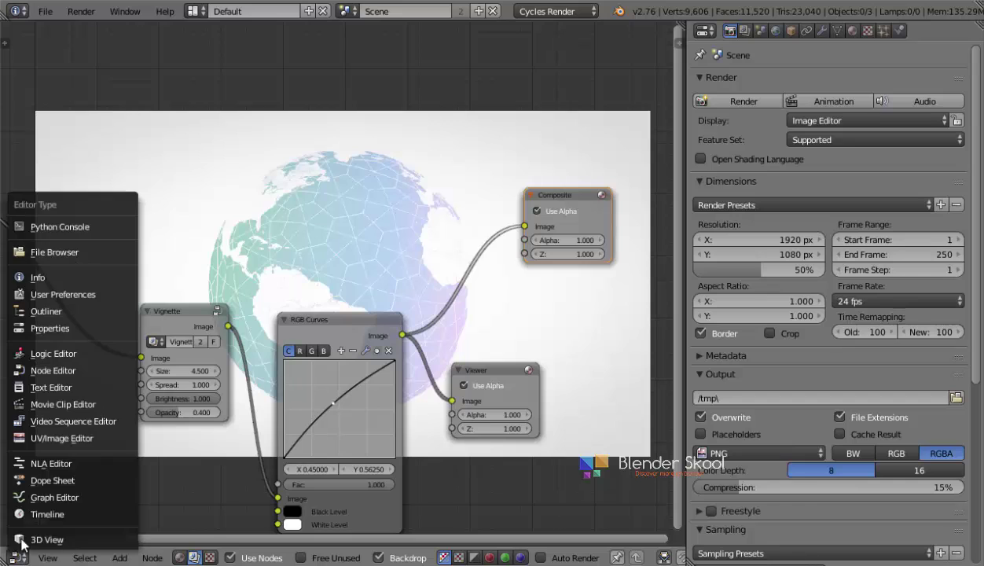
click(63, 439)
click(115, 557)
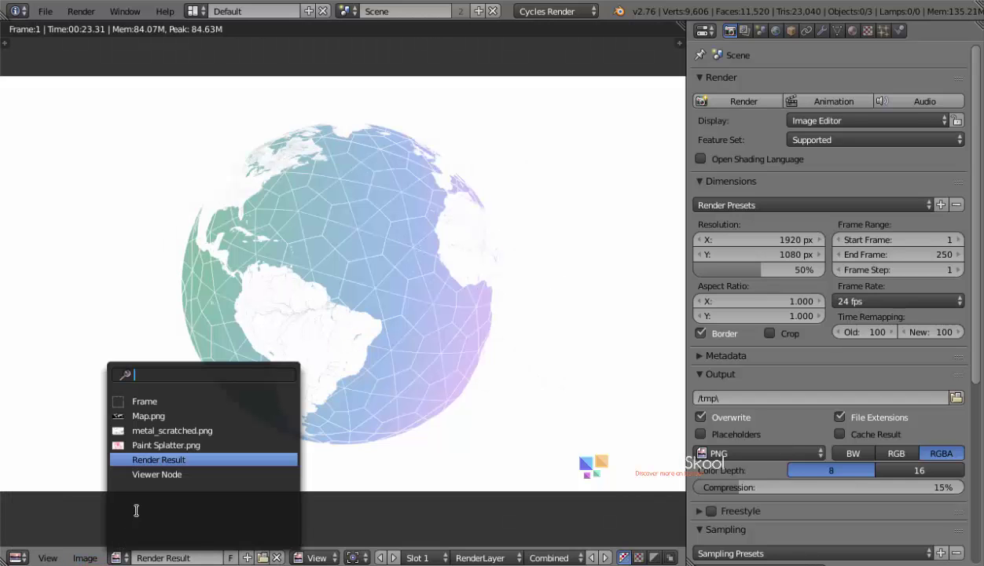
click(152, 472)
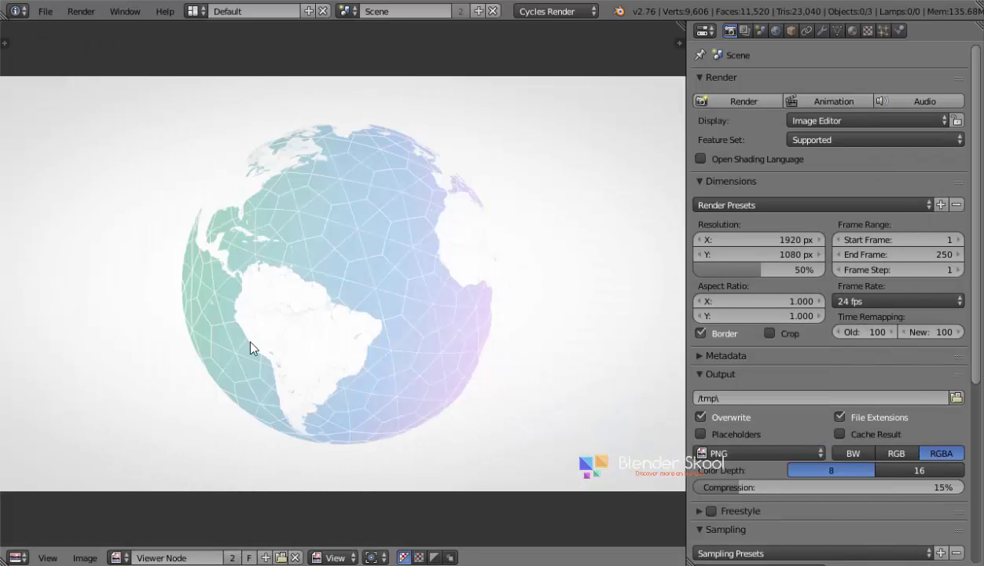
Switch to the browser and examine the 123RF reference globe illustration and its similar stock vectors.
click(120, 557)
click(441, 422)
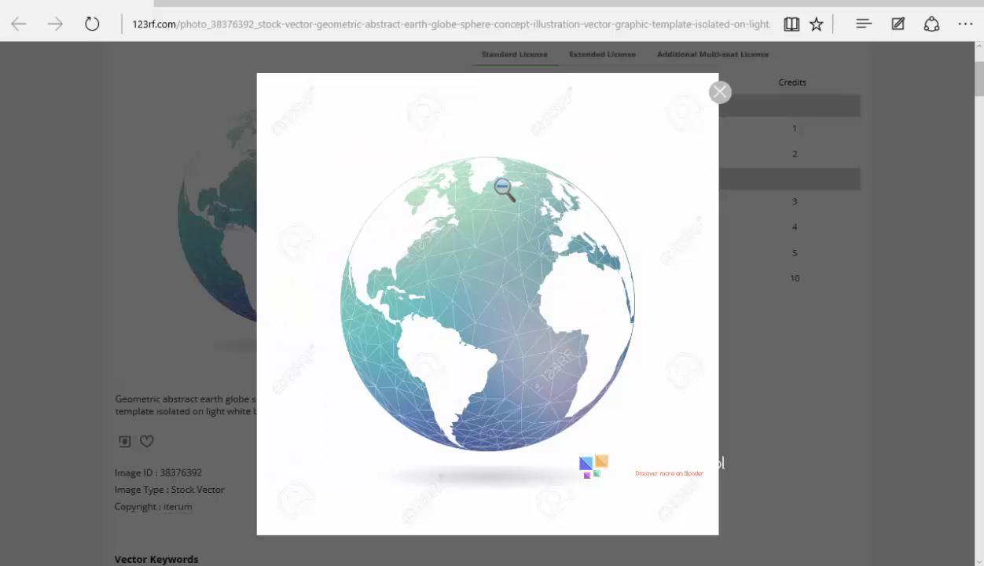
click(719, 92)
scroll(539, 158, down, 1)
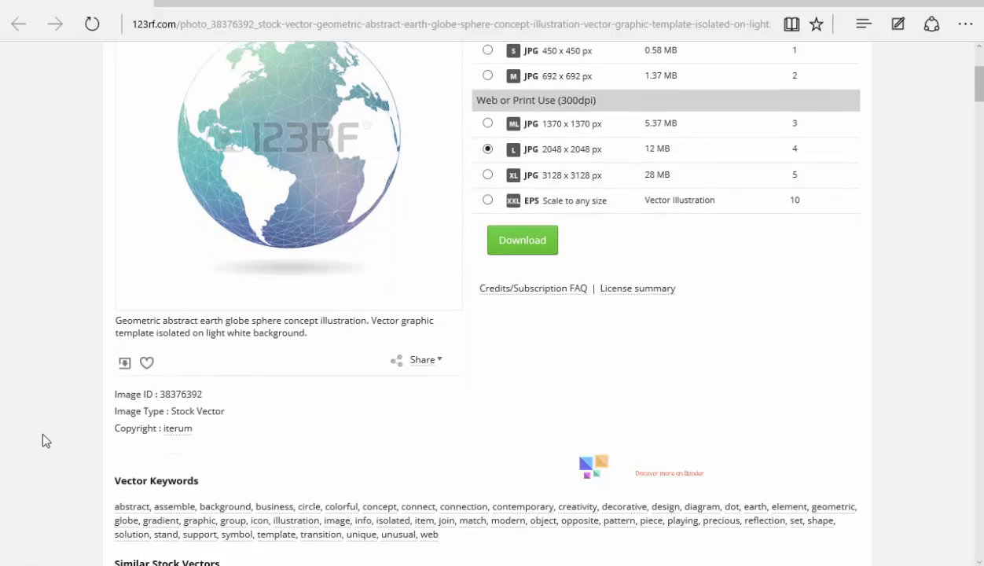
scroll(82, 268, up, 3)
scroll(222, 282, down, 8)
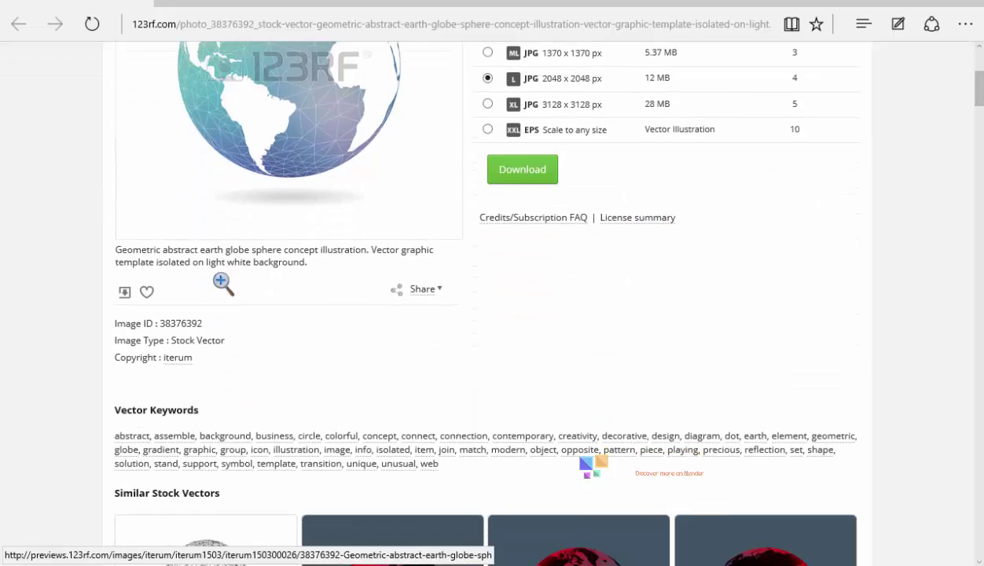
scroll(391, 417, down, 5)
scroll(390, 410, up, 5)
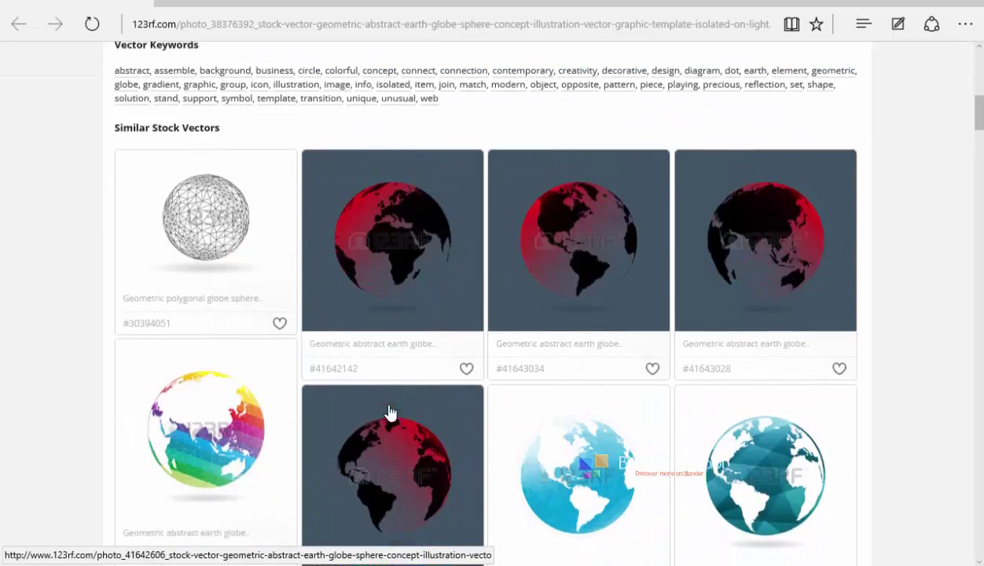
scroll(348, 314, up, 3)
scroll(964, 128, down, 4)
drag(979, 112, 980, 64)
click(286, 265)
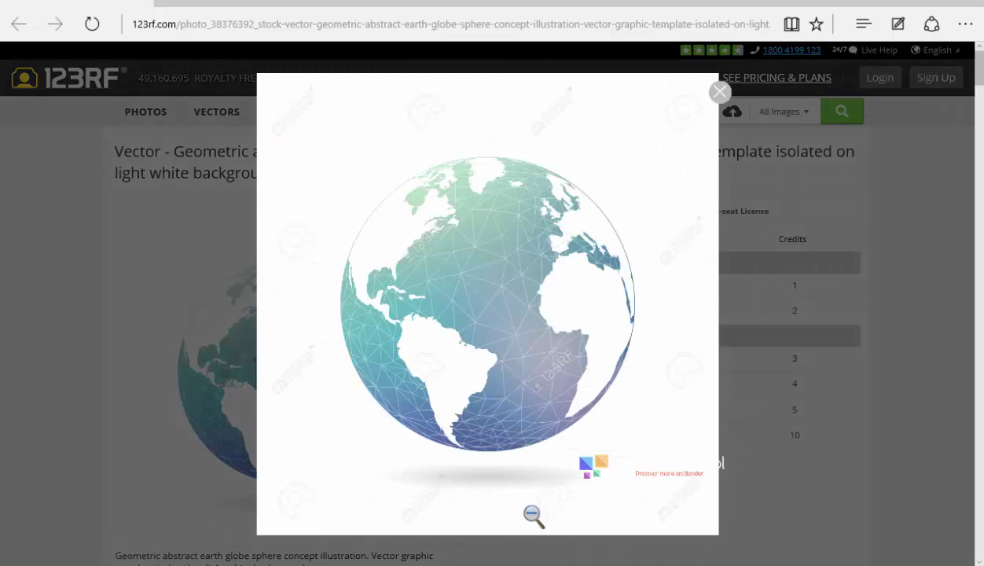
Switch back to Blender and display the unprocessed Render Result in the image editor for comparison.
click(527, 506)
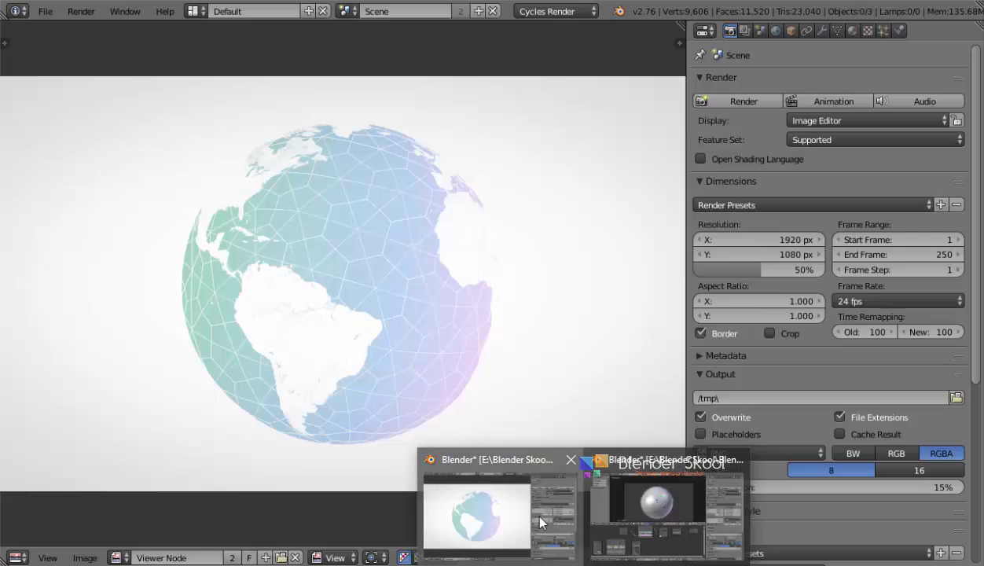
click(116, 557)
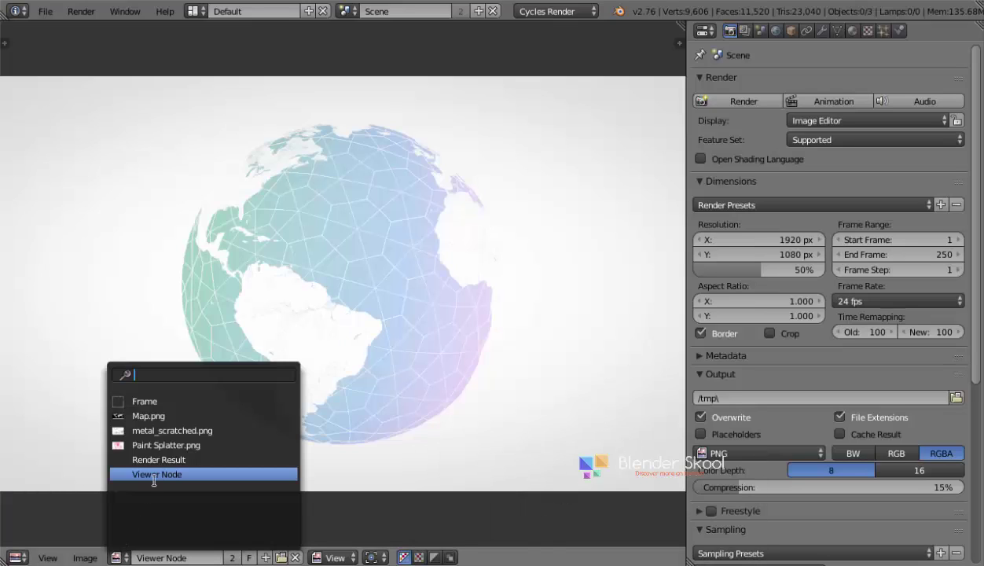
click(151, 457)
scroll(379, 342, down, 2)
scroll(379, 342, up, 2)
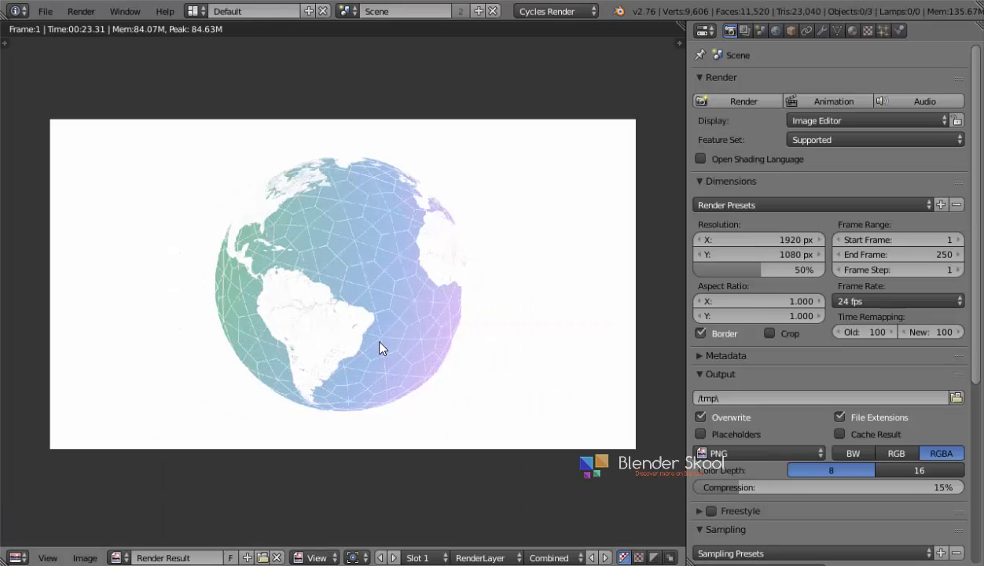